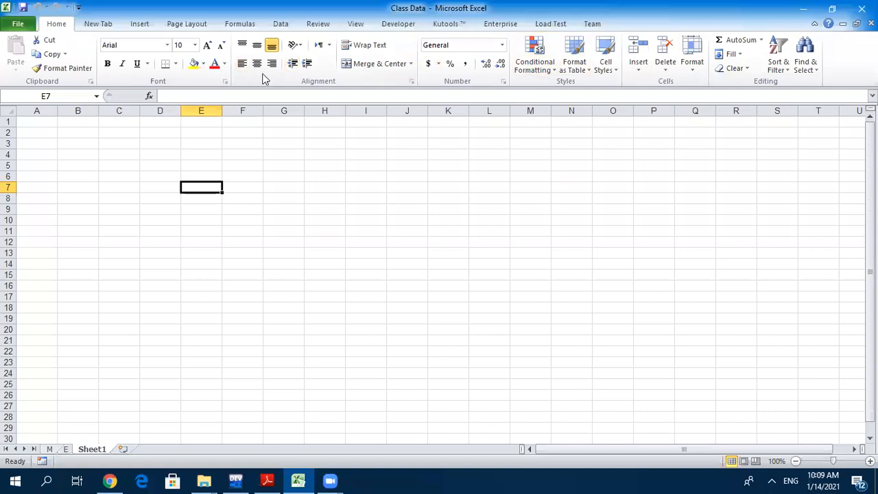
- Enter the heading Sno in cell C3 of Sheet1
click(111, 144)
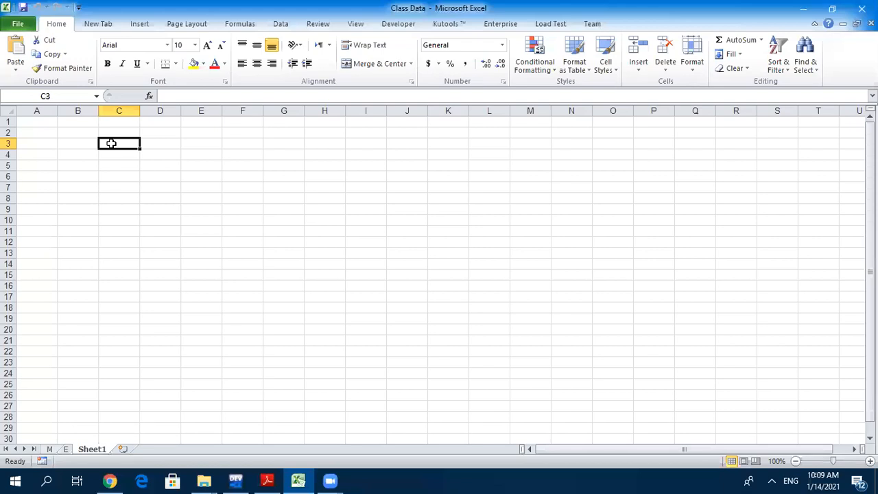
text(Sno)
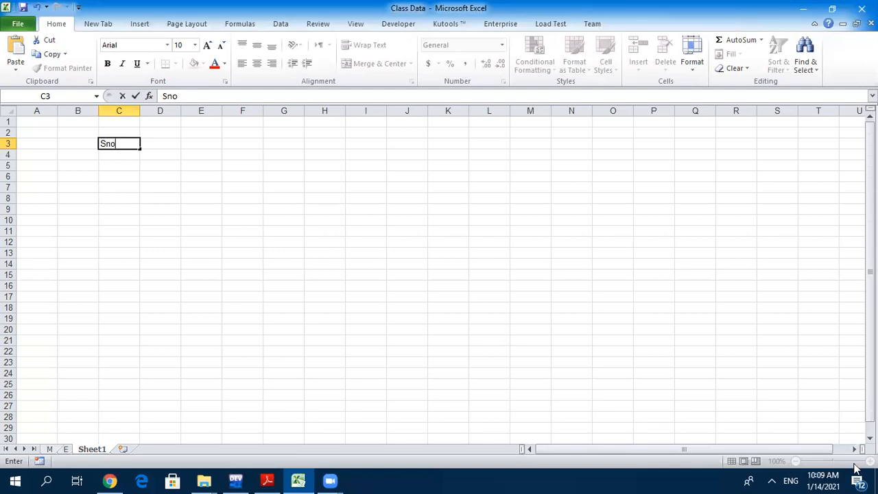
click(308, 233)
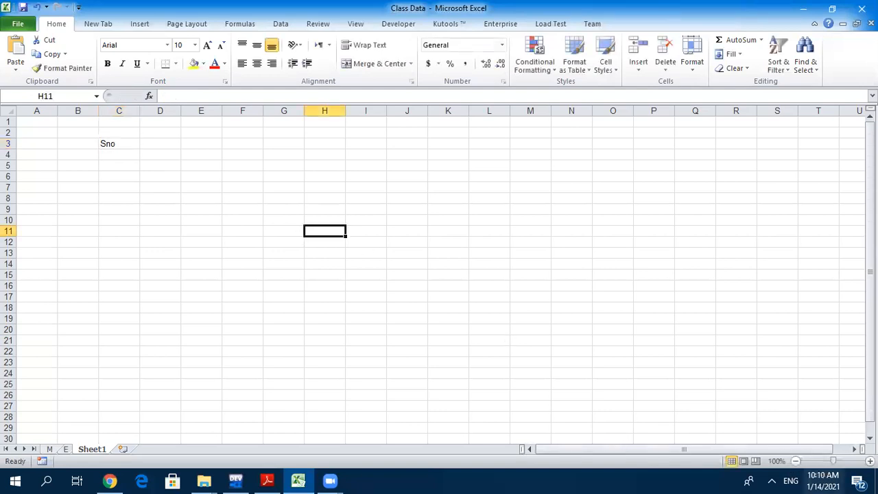
- Enter the heading Roll No in cell D3
click(870, 461)
click(869, 461)
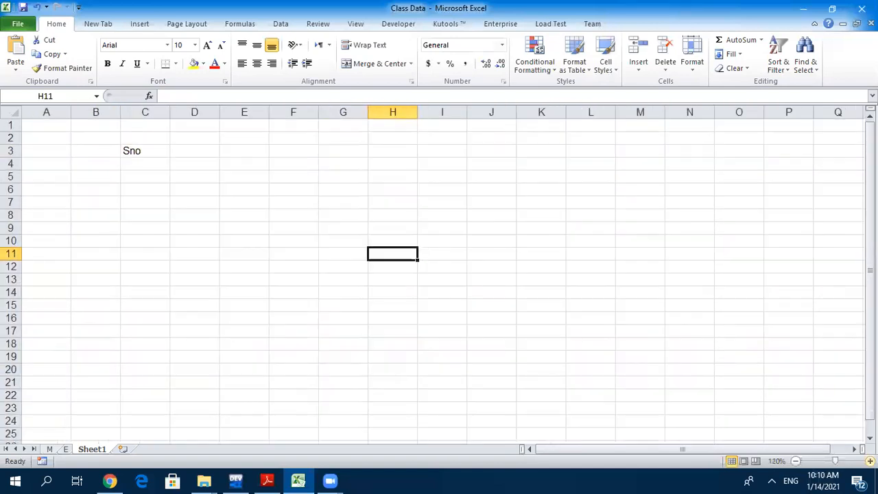
click(870, 461)
click(870, 461)
click(214, 162)
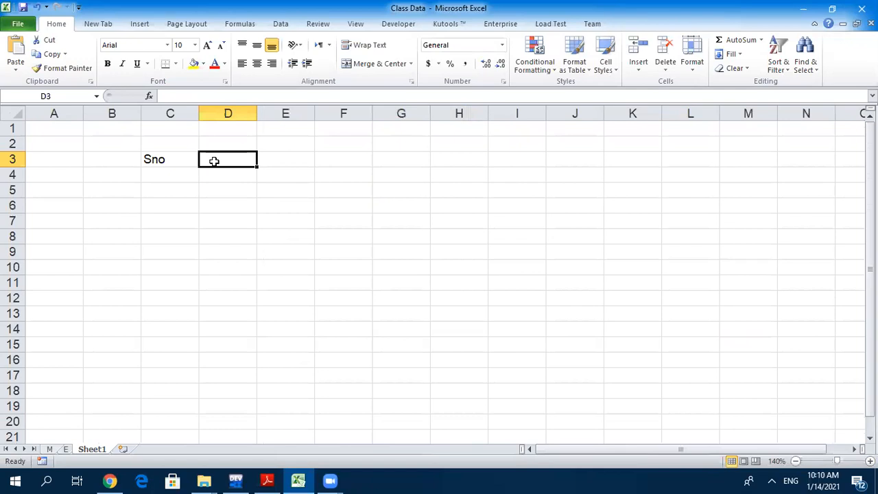
text(Roll )
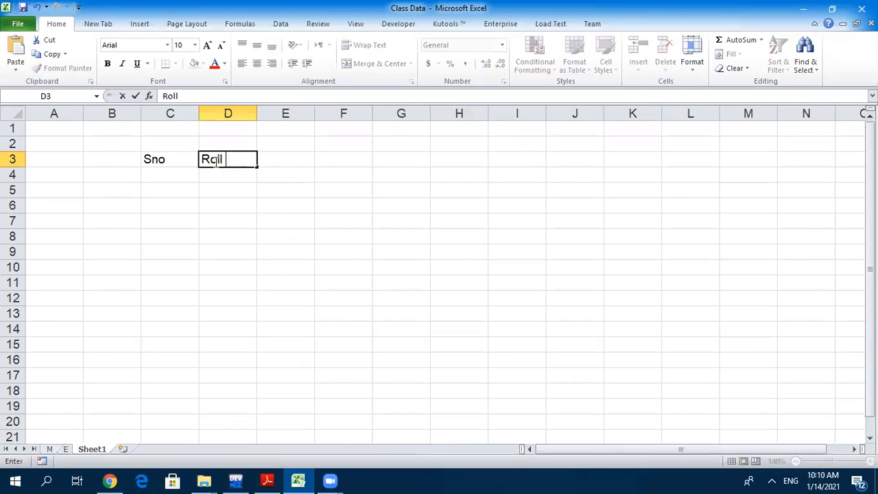
text(No)
key(Tab)
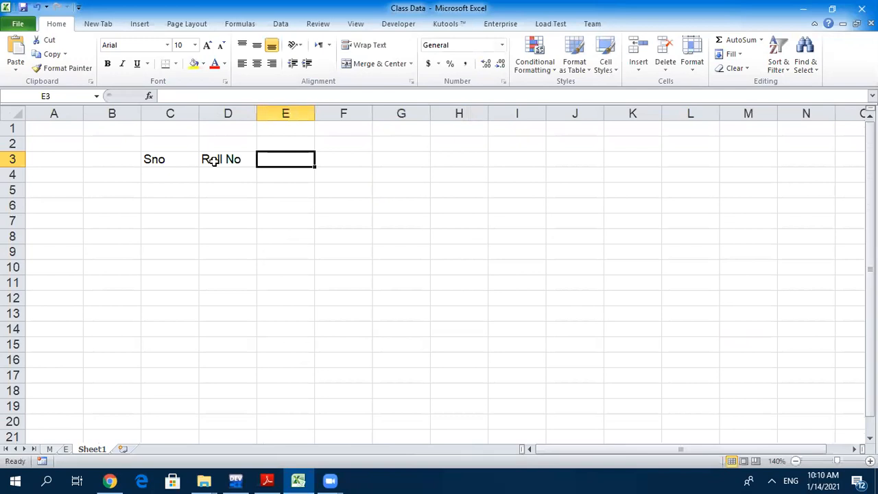
- Enter the headings Name in E3 and Lecture Delivered in F3
text(Name)
key(Tab)
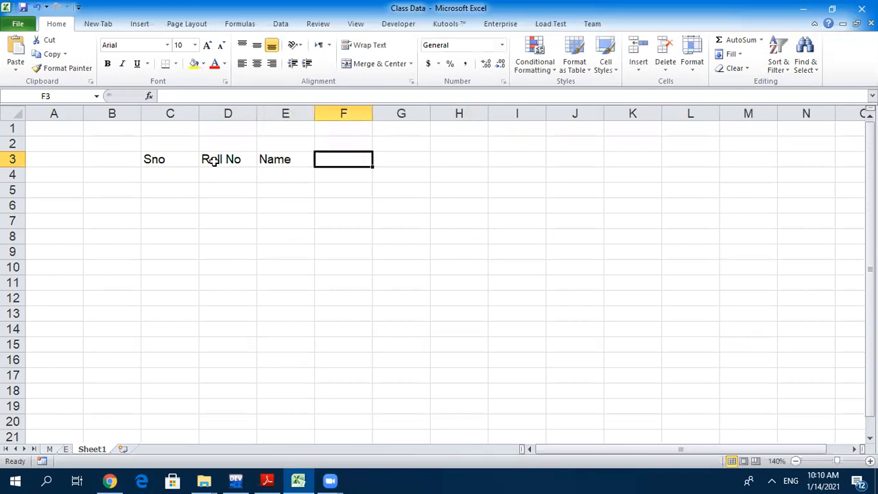
text(Lecture )
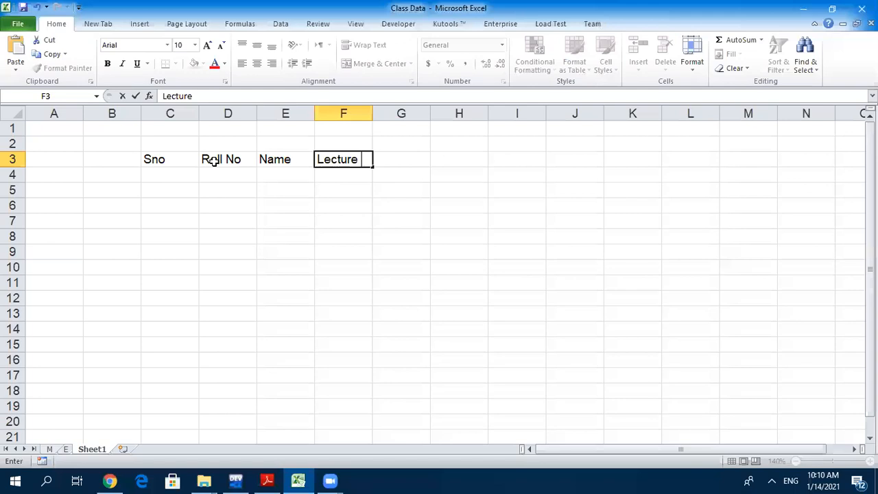
text(Delivered)
key(Tab)
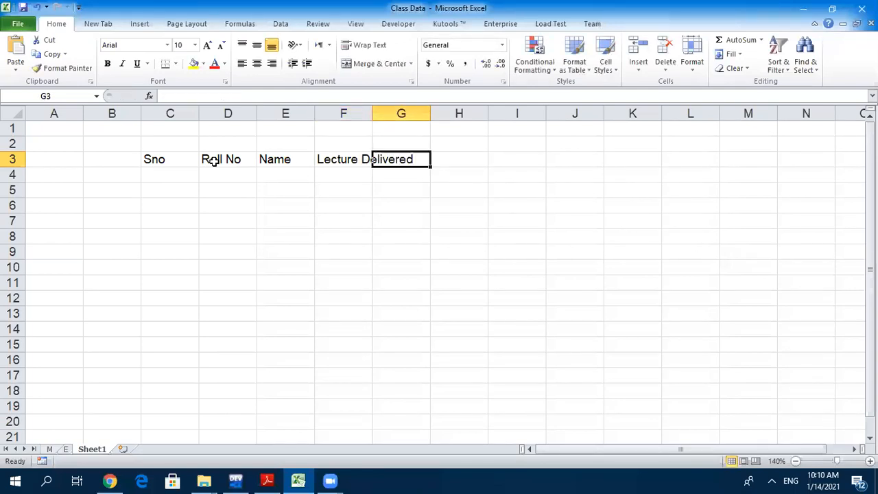
- Narrow column F and try wrapping the Lecture Delivered heading inside cell F3
click(355, 160)
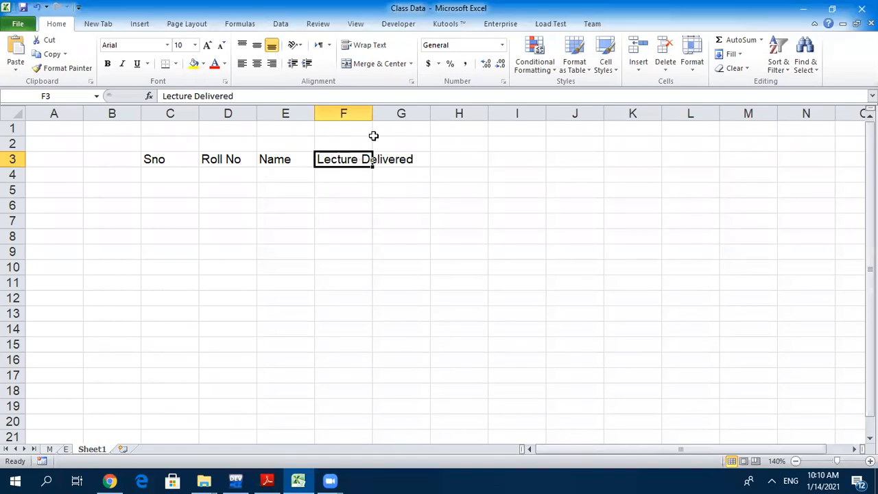
mouse_move(373, 112)
mouse_down()
mouse_move(416, 108)
mouse_move(360, 114)
mouse_up()
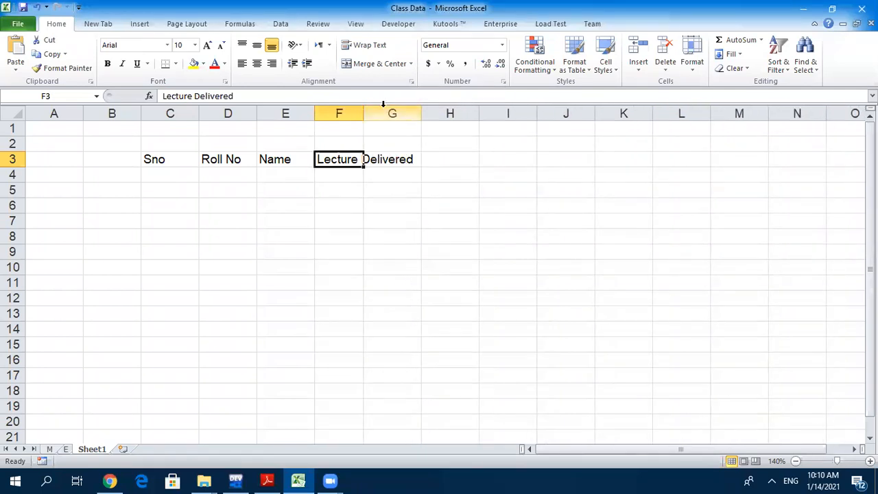
click(353, 185)
click(346, 160)
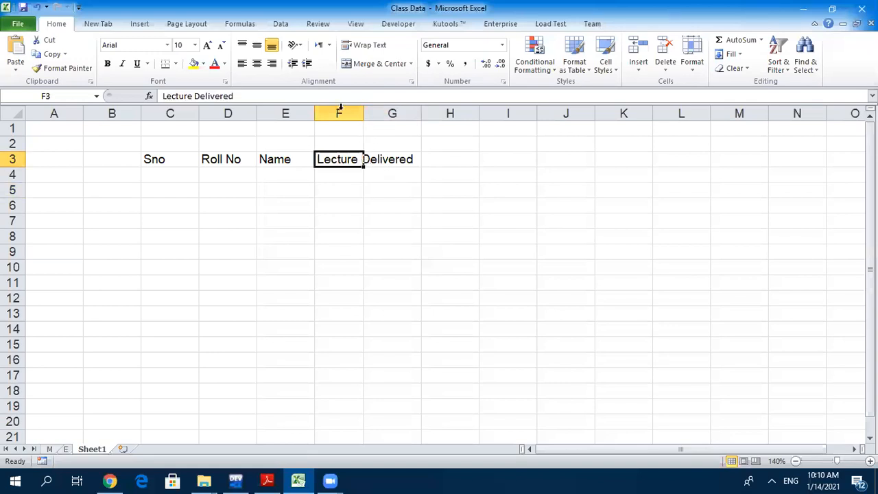
click(370, 46)
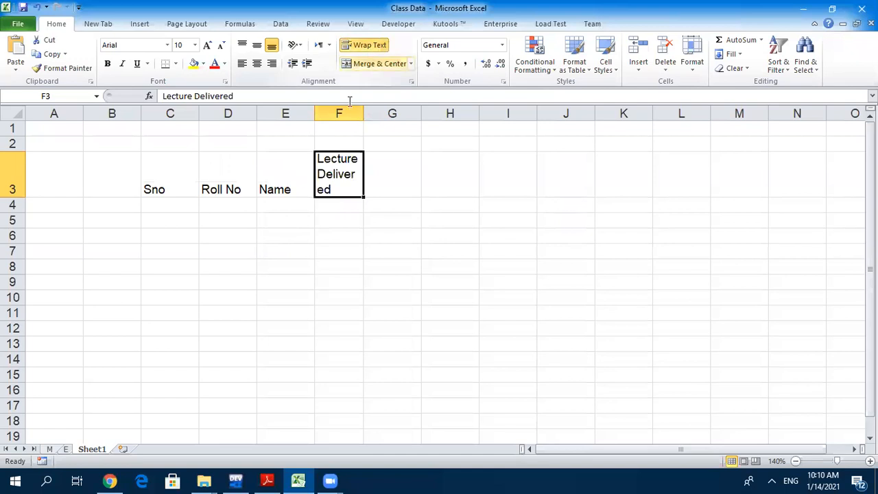
click(351, 228)
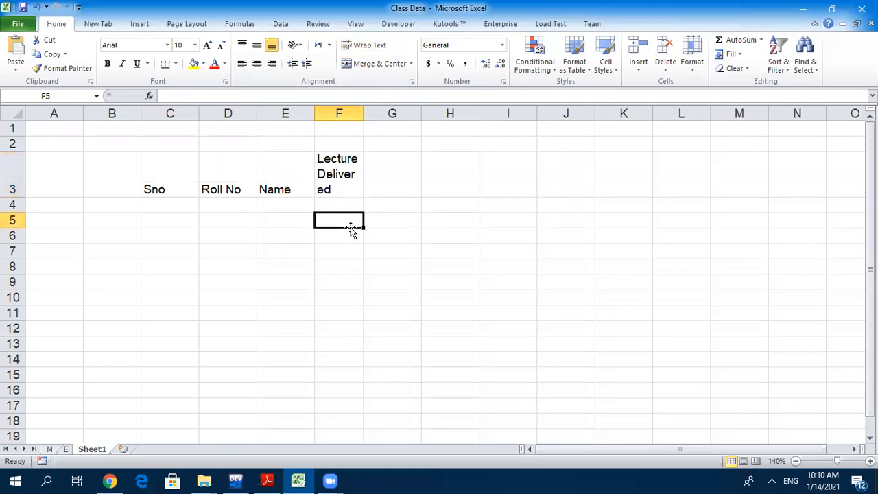
click(341, 176)
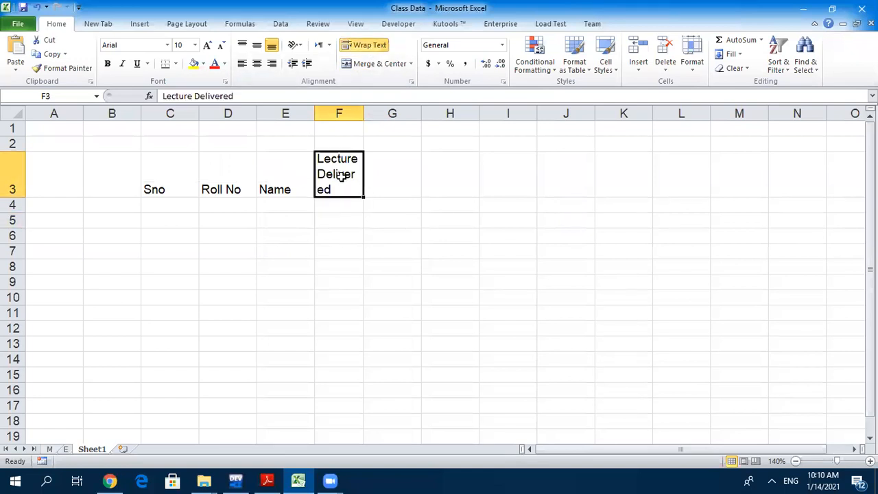
click(363, 46)
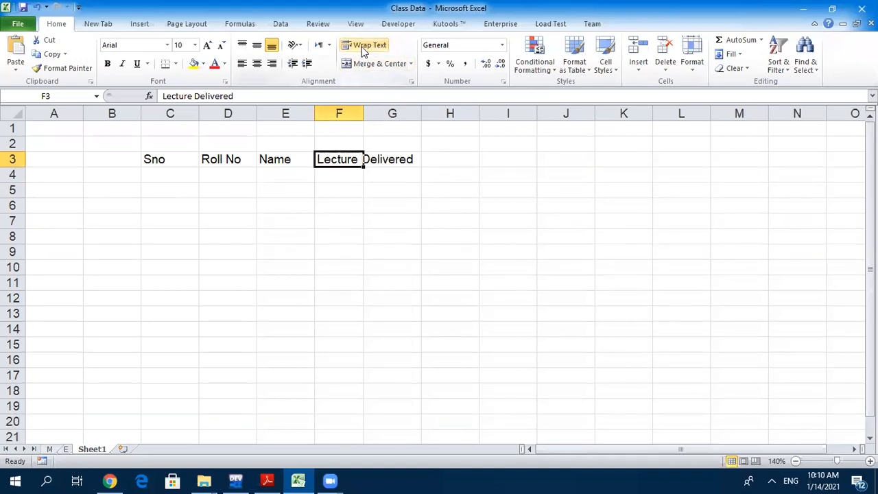
- Autofit column F to its heading and enter the heading Lecture Attended in G3
double_click(363, 114)
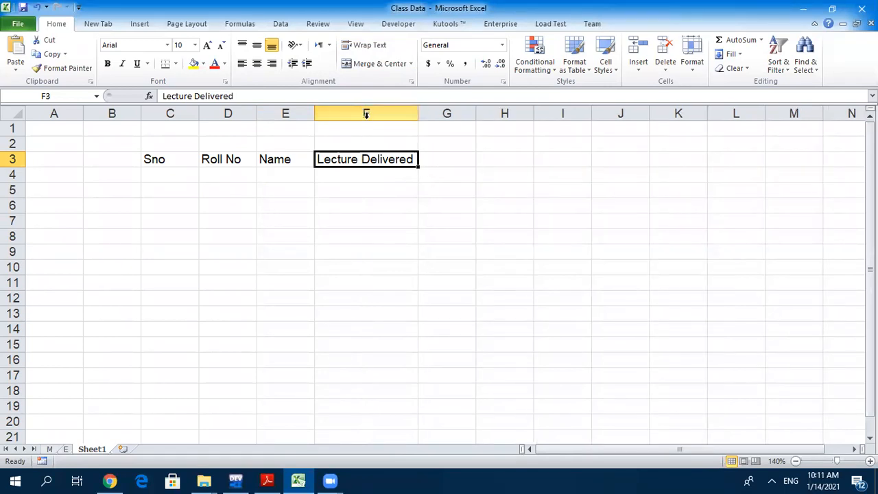
click(442, 160)
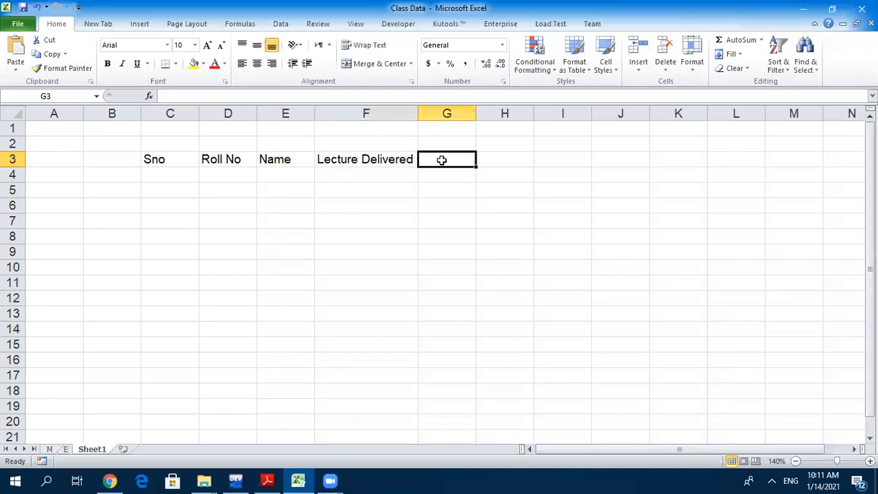
text(Le)
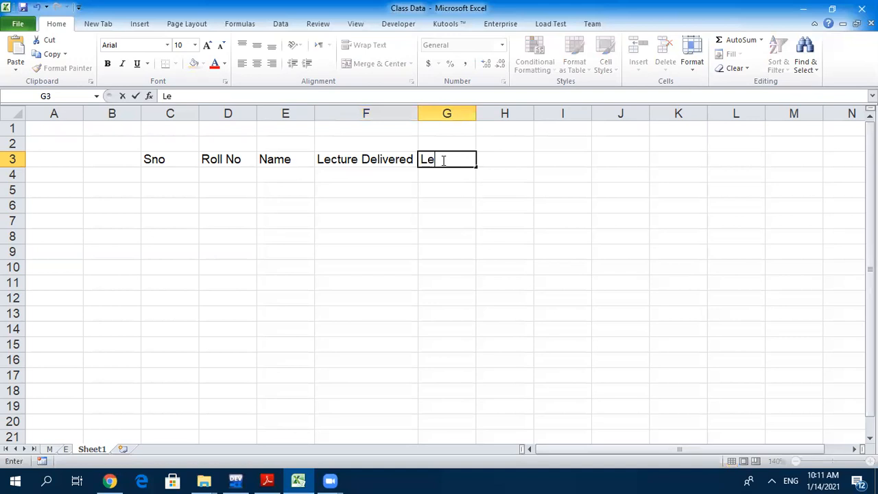
text(cture Atta)
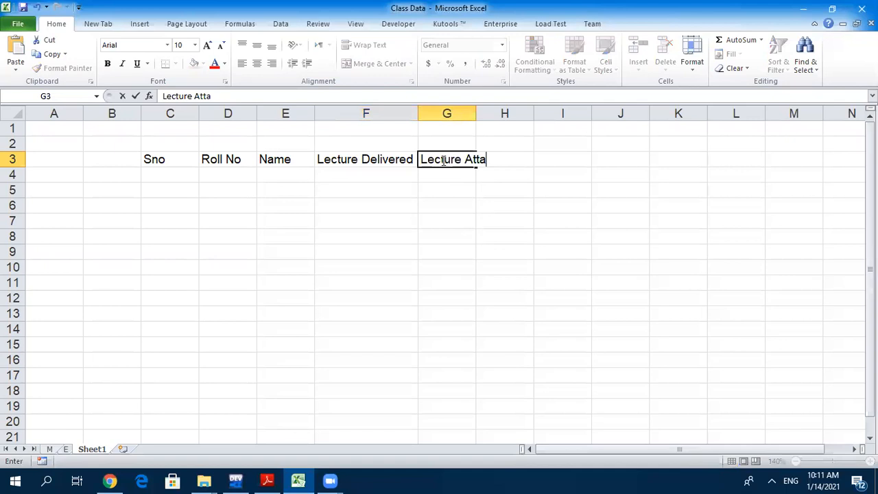
key(BackSpace)
text(ended)
click(462, 225)
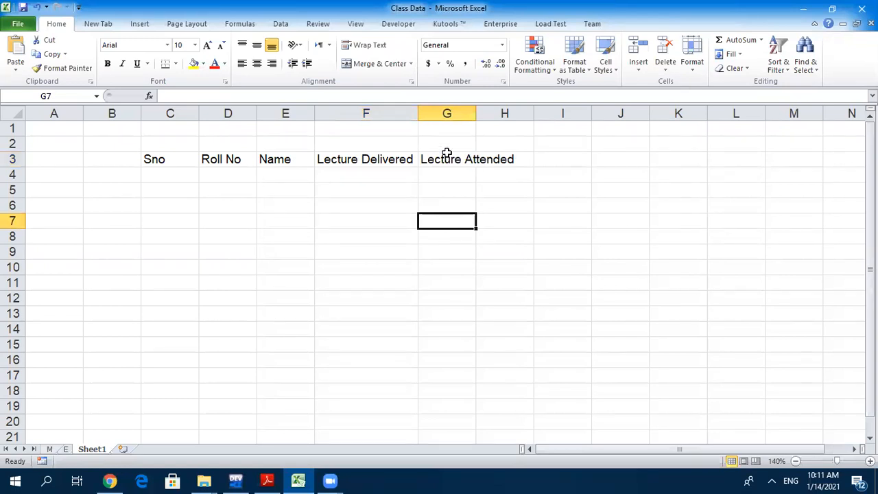
- Autofit column G to its heading and enter the heading %age in H3
double_click(478, 114)
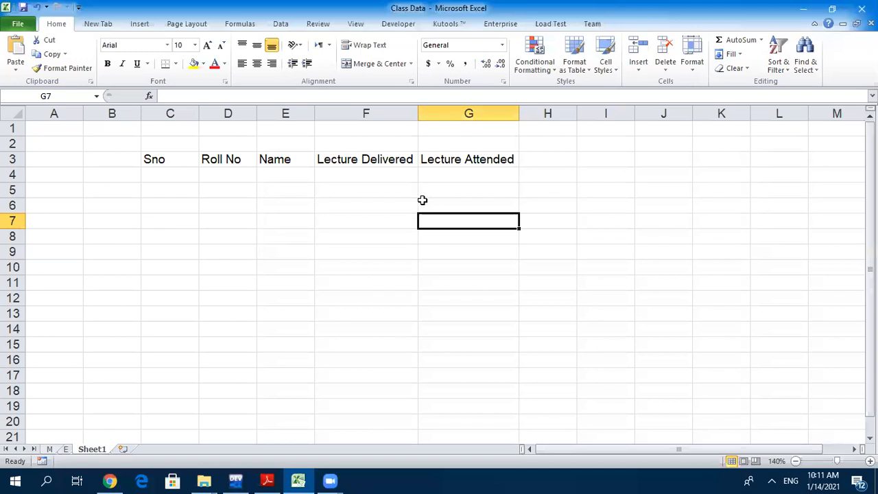
click(538, 159)
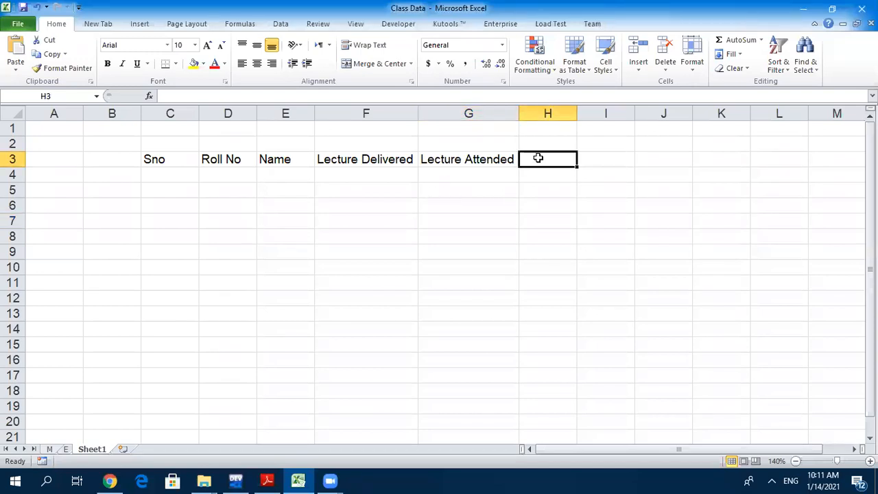
text(%age)
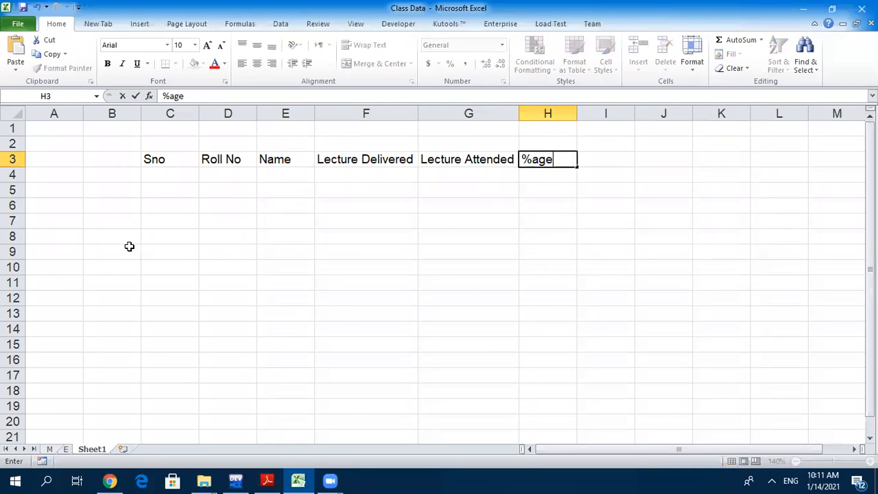
- Number the Sno column from 1 to 8 in C4:C11 by entering 1 and 2 and extending the series
click(163, 177)
text(1)
key(Return)
text(2)
key(Return)
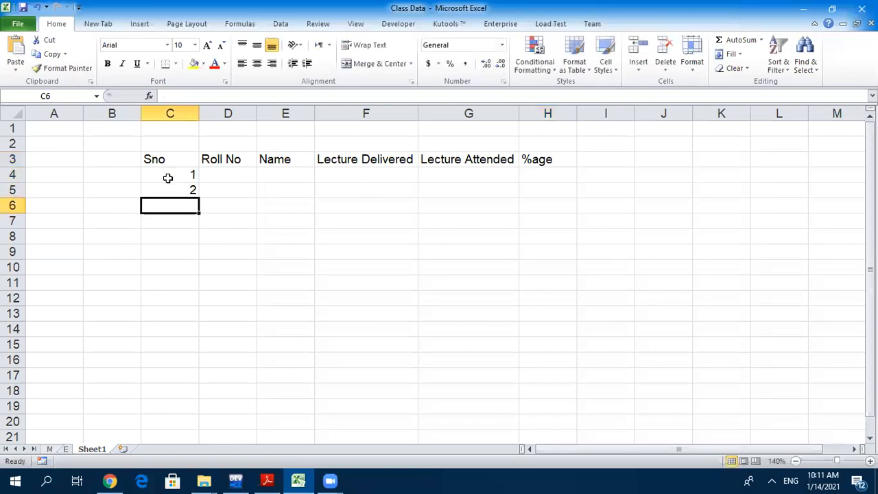
click(168, 176)
drag(180, 178, 193, 284)
- Fill the Roll No column in D4:D11 with a series from 201 to 208
click(227, 175)
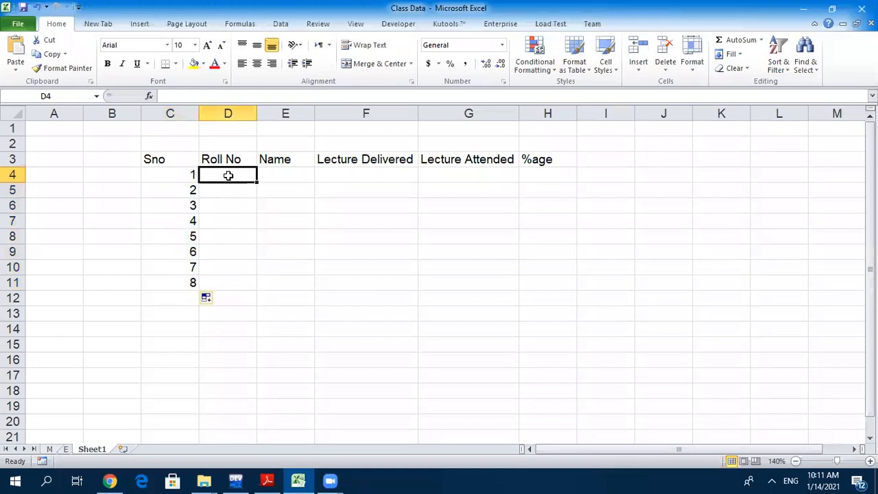
text(201)
click(226, 204)
click(227, 174)
drag(255, 180, 258, 293)
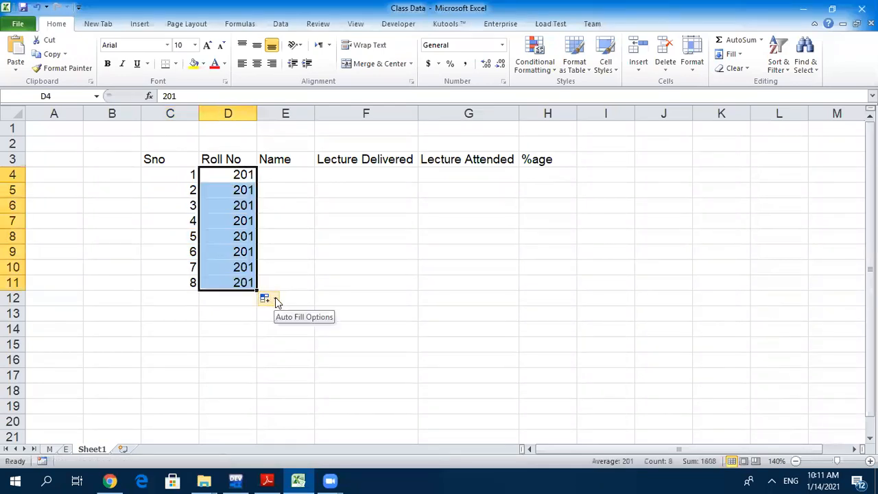
click(273, 300)
click(282, 330)
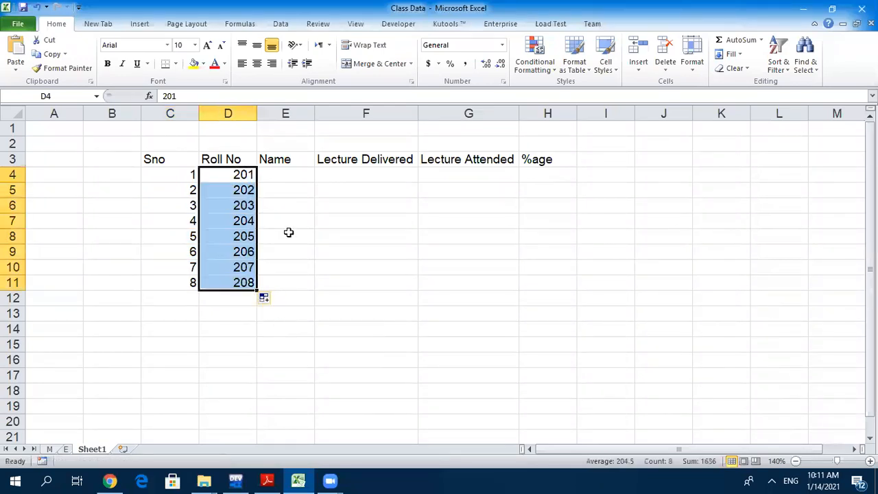
- Copy the first nine names in B2:B10 of sheet E into the Name column of Sheet1 starting at E4
click(280, 177)
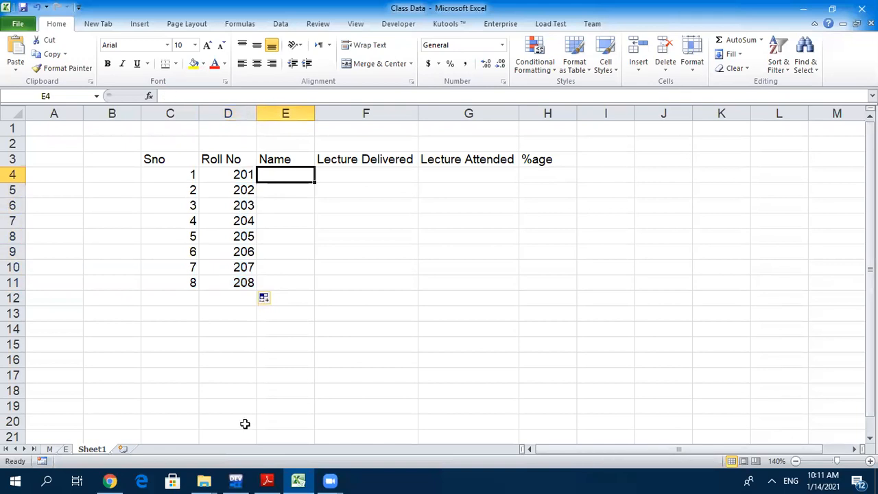
mouse_move(298, 480)
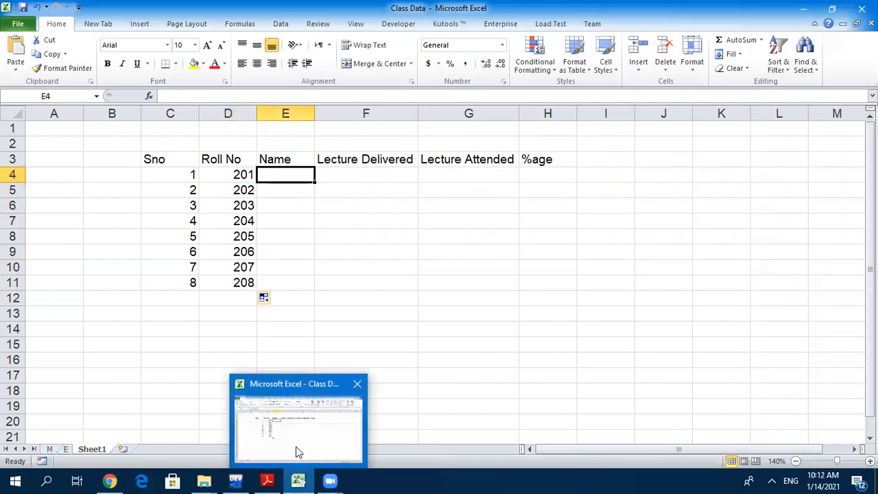
click(297, 448)
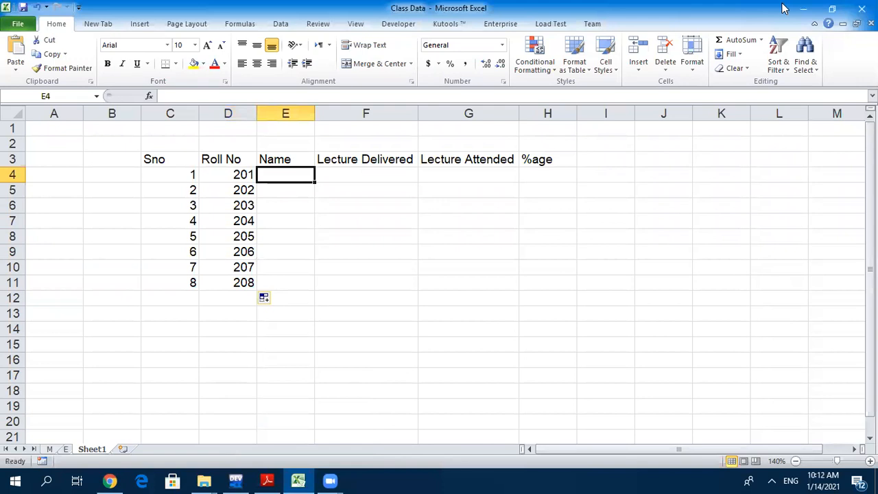
click(71, 449)
click(134, 136)
drag(133, 135, 140, 216)
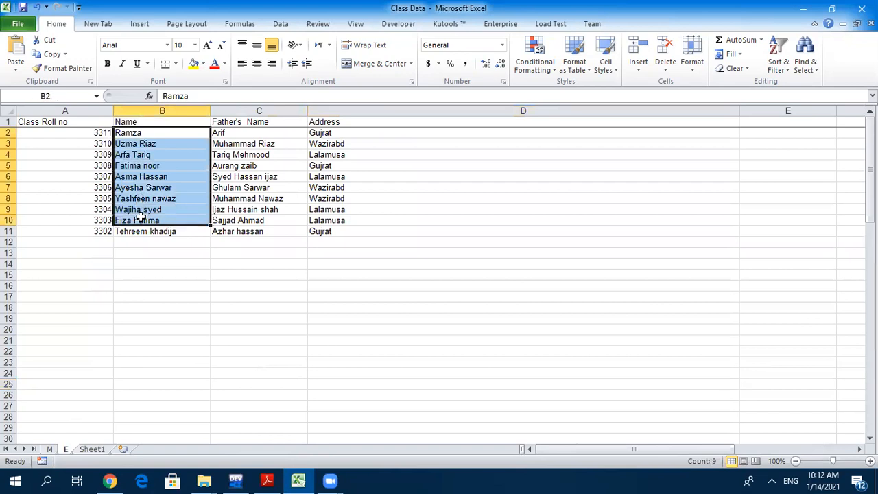
key(ctrl+c)
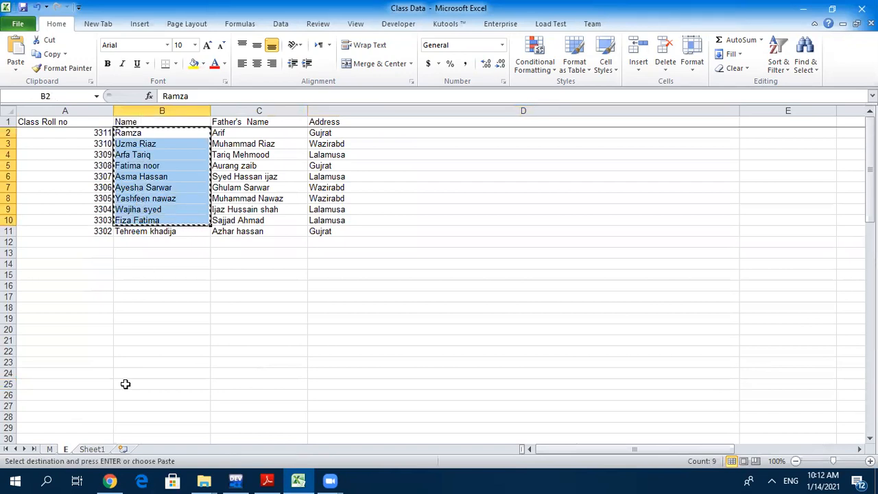
click(100, 449)
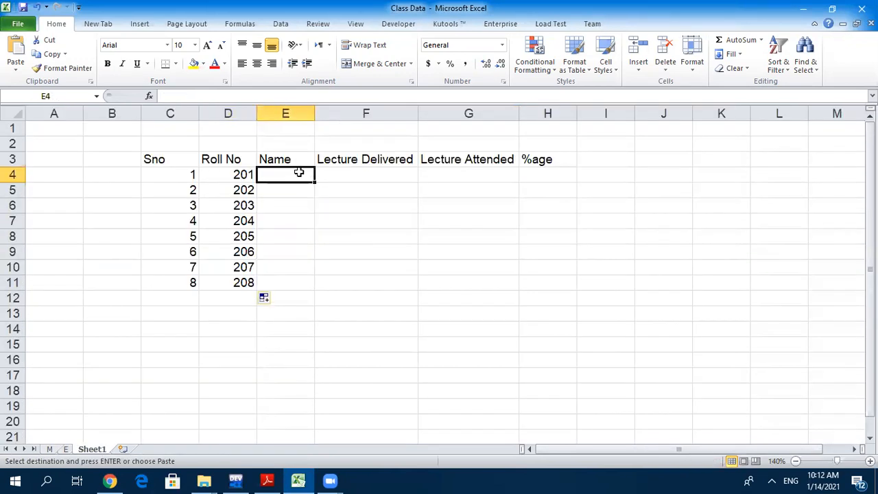
key(ctrl+v)
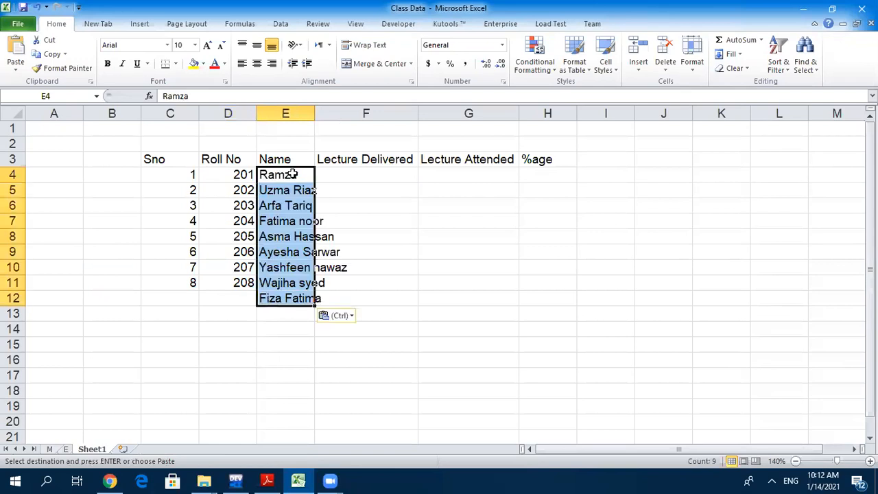
click(280, 328)
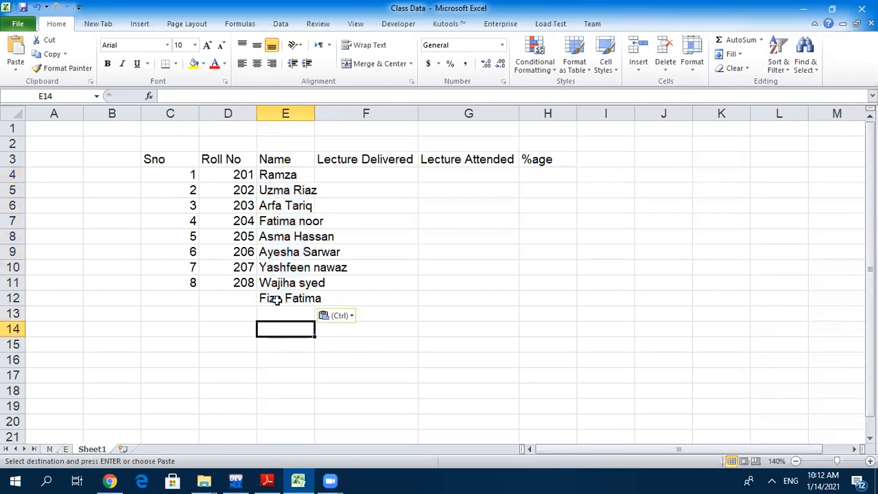
- Extend the Roll No column to D12 as a series so the last row holds 209
click(269, 299)
click(246, 283)
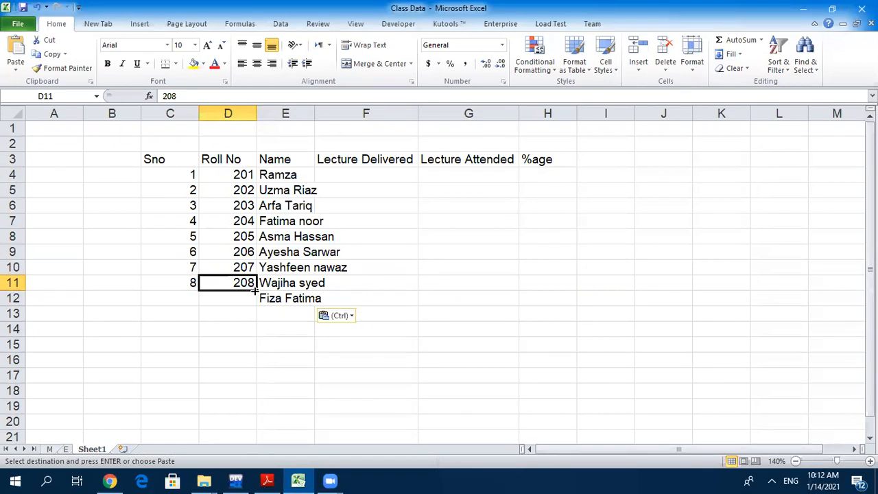
drag(256, 289, 254, 305)
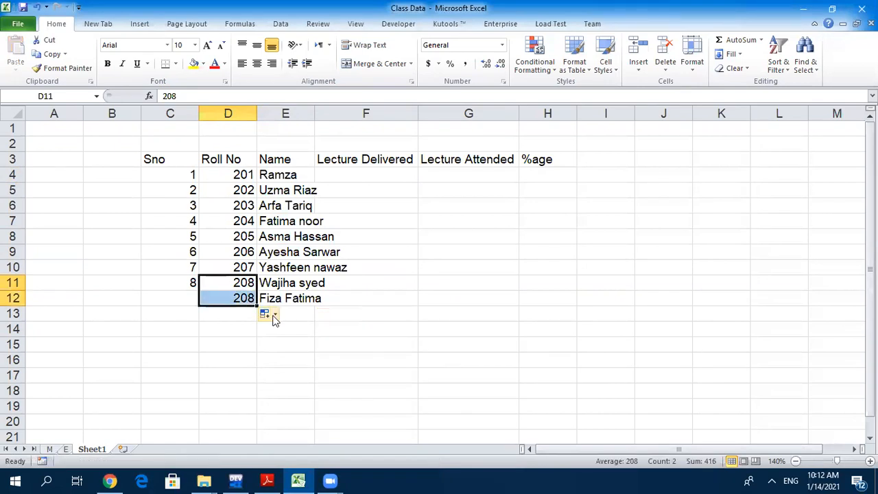
click(274, 316)
click(291, 344)
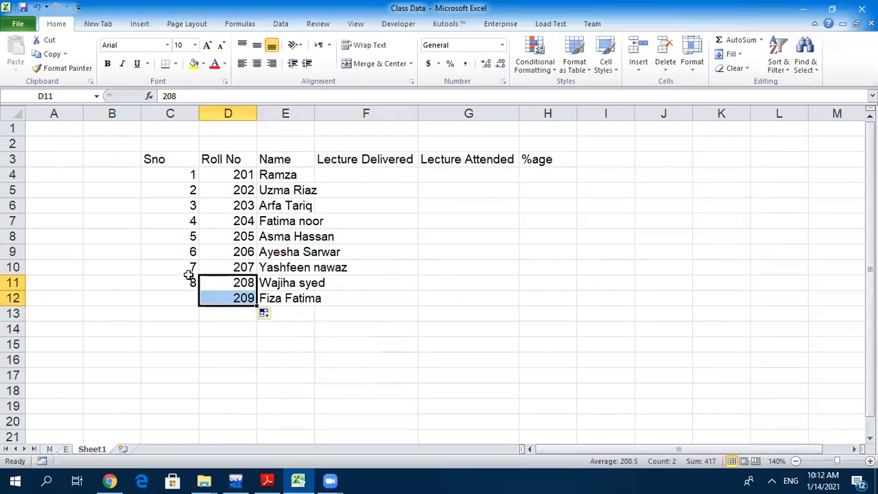
- Extend the Sno series to 9 in C12 and widen column E to fit the longest name
drag(186, 270, 197, 304)
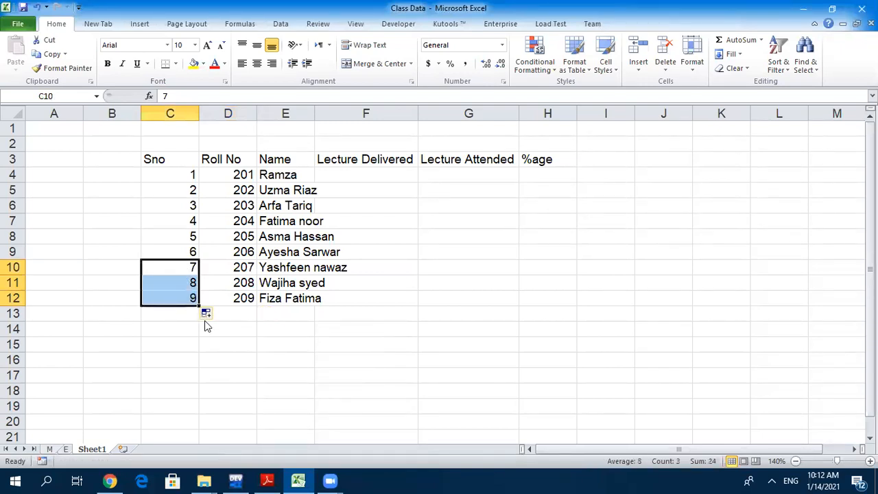
click(206, 331)
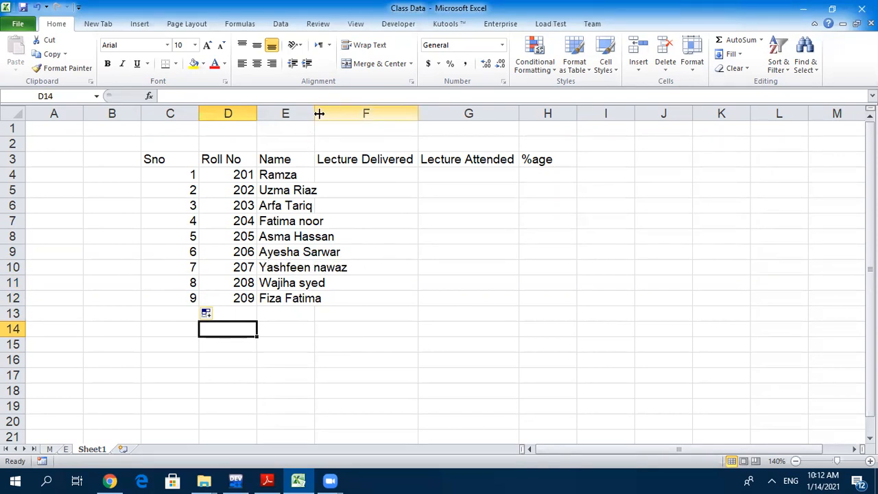
drag(315, 114, 351, 113)
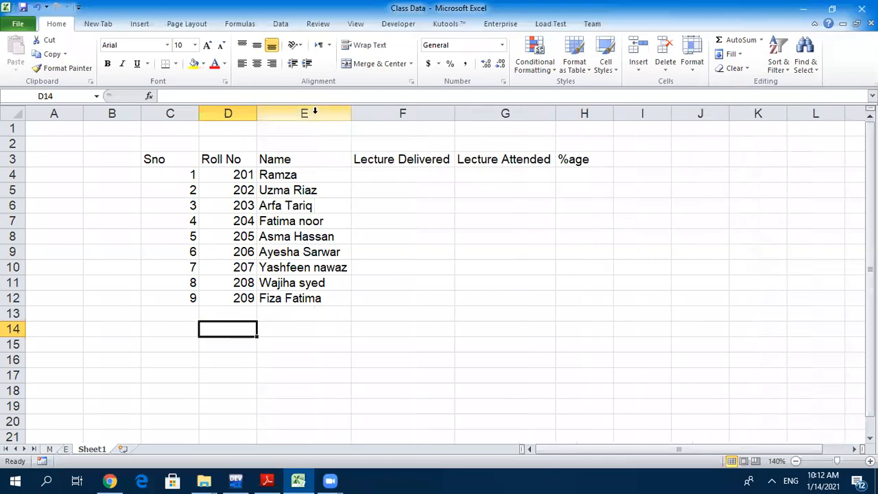
click(302, 315)
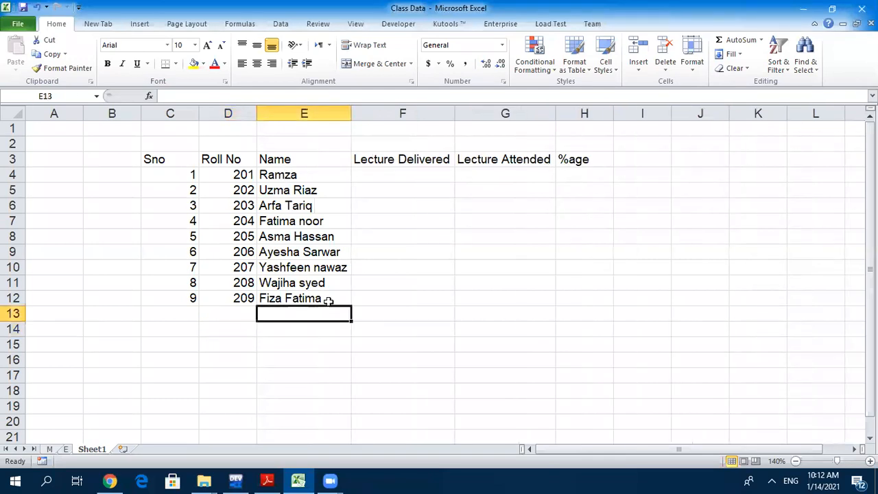
- Enter 40 as Lecture Delivered in F4 and copy it down through F12
click(391, 173)
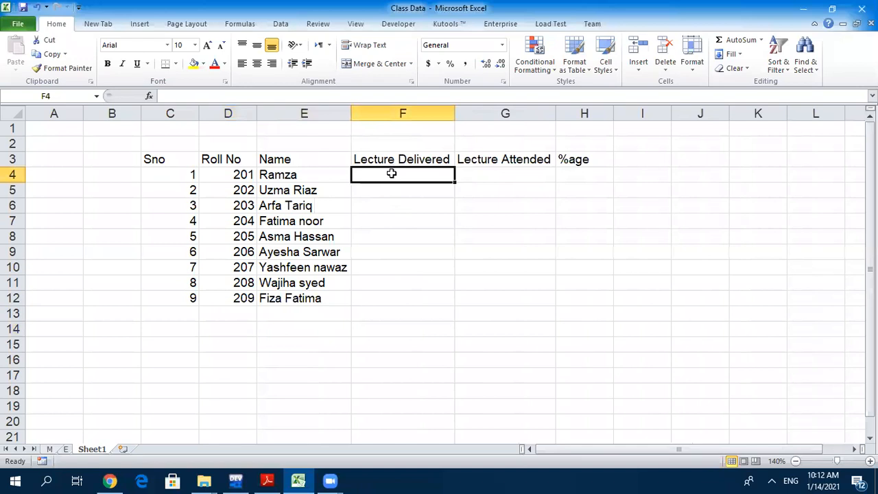
text(40)
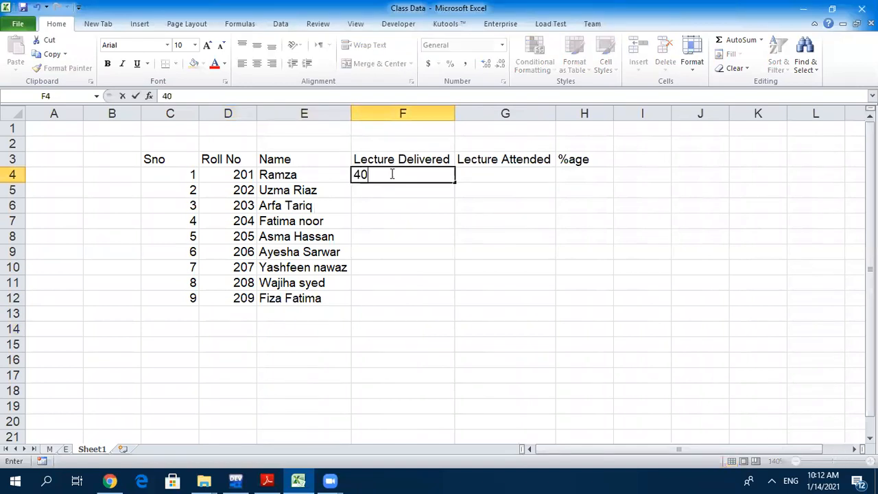
key(Return)
click(391, 174)
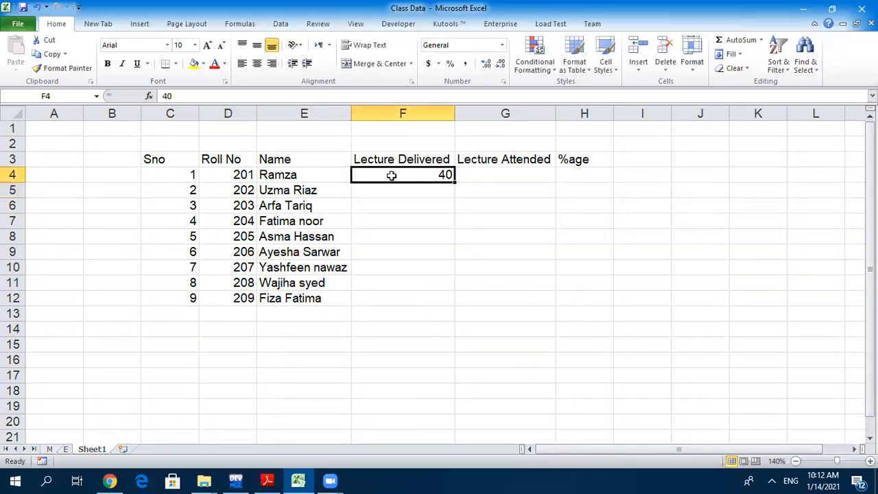
drag(454, 184, 458, 309)
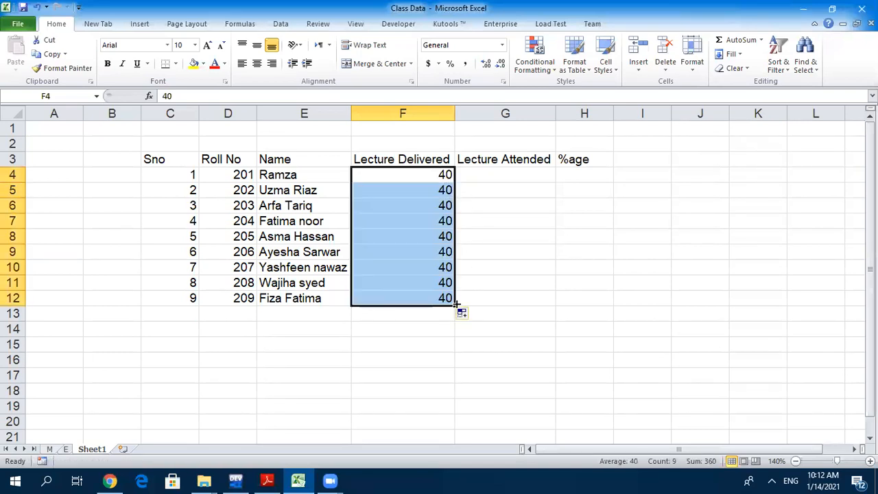
- Enter the Lecture Attended values 35, 22, 34, 40, 12, 23, 34, 40 and 12 in G4:G12
click(480, 175)
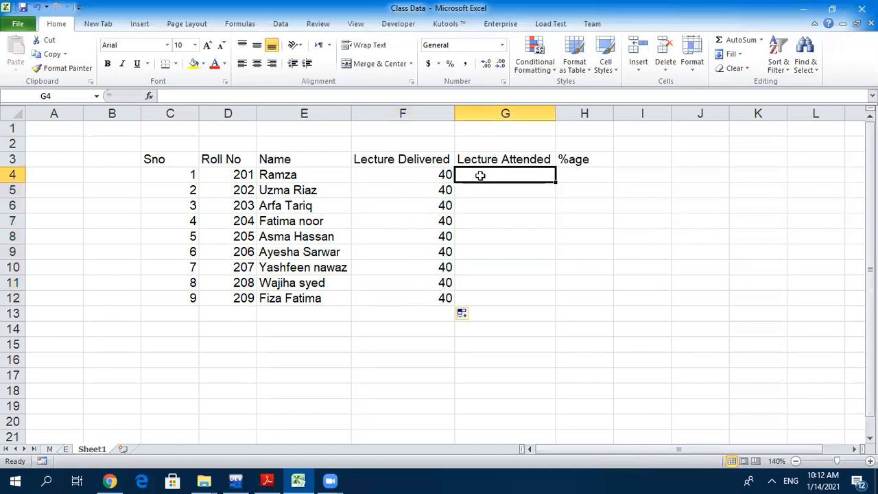
text(35)
key(Return)
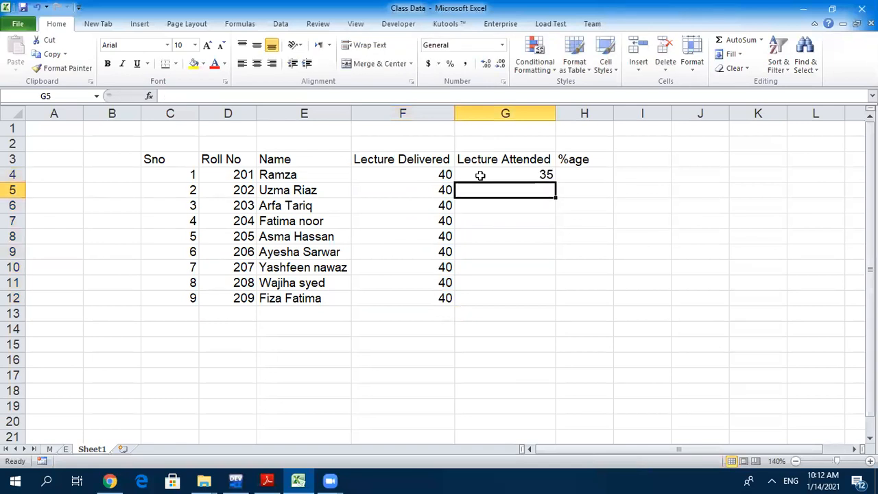
text(22)
key(Return)
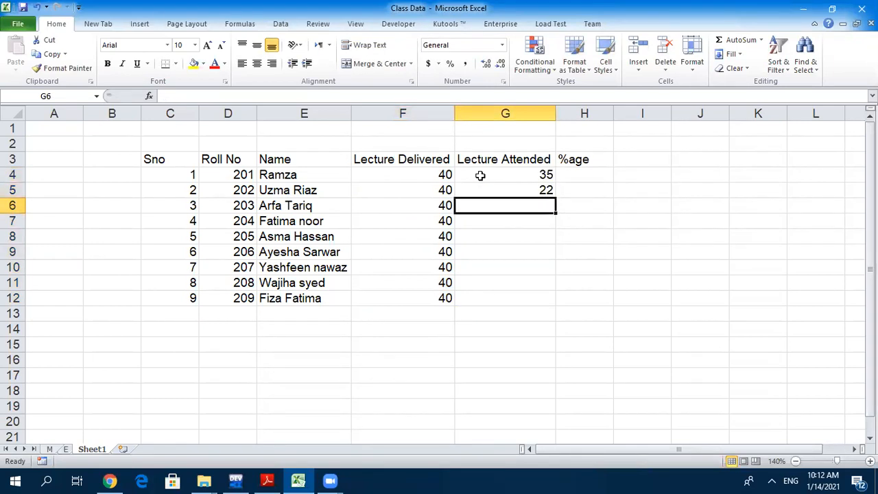
text(34)
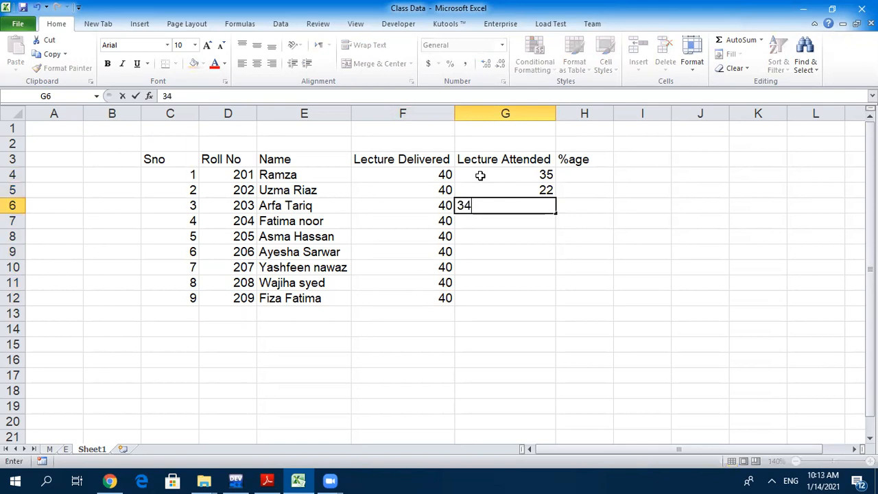
key(Return)
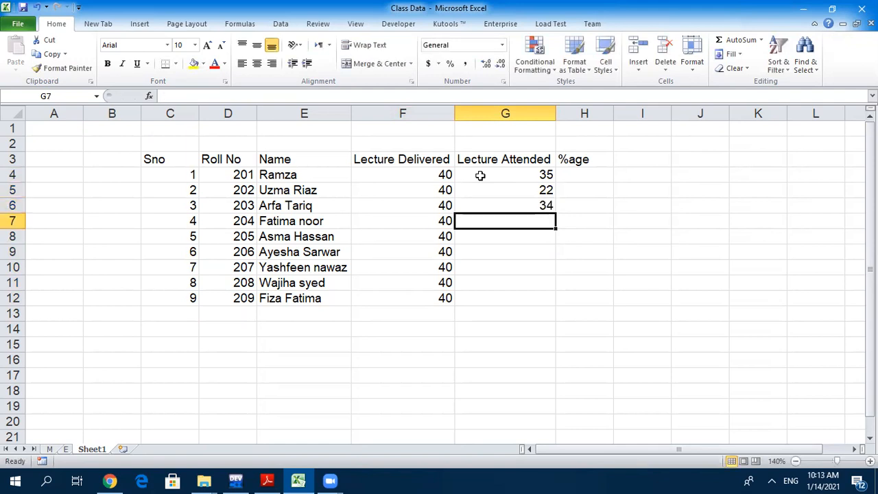
text(40)
key(Return)
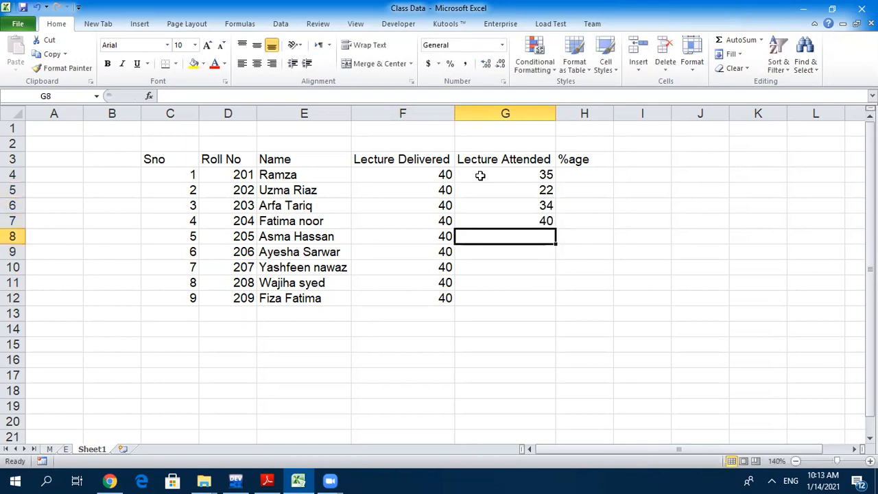
text(12)
key(Return)
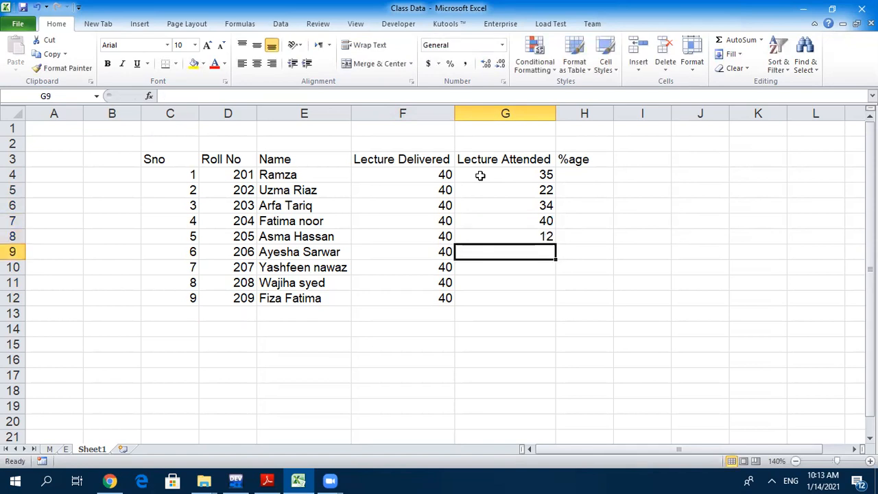
text(23)
key(Return)
text(34)
key(Return)
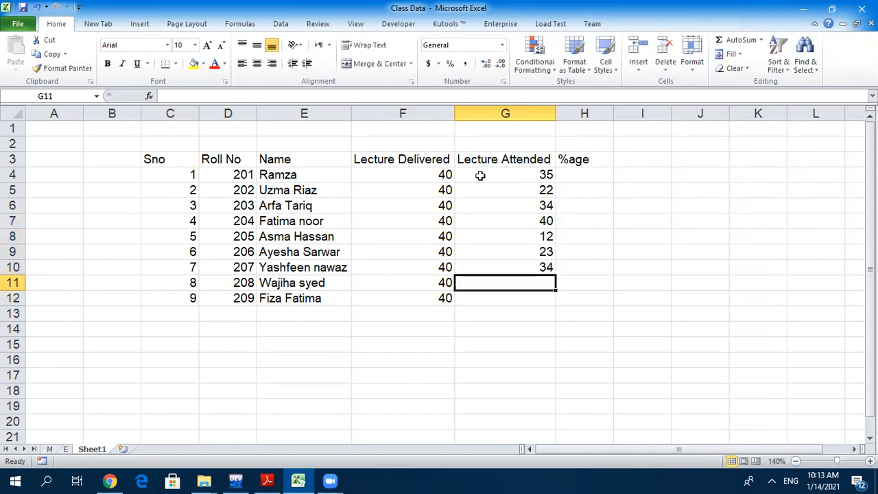
text(40)
key(Return)
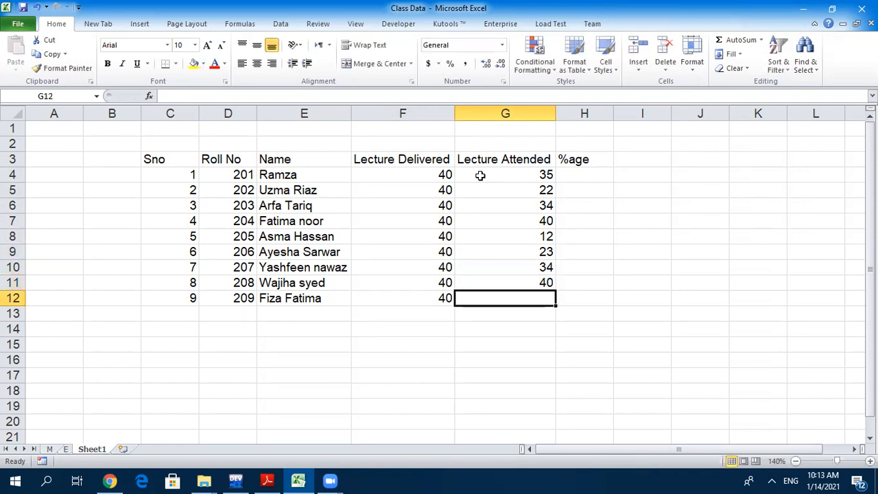
text(12)
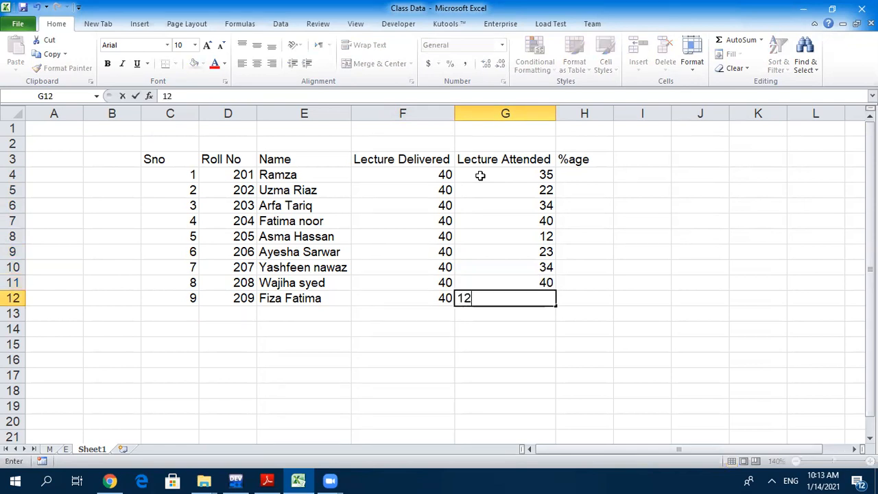
key(Return)
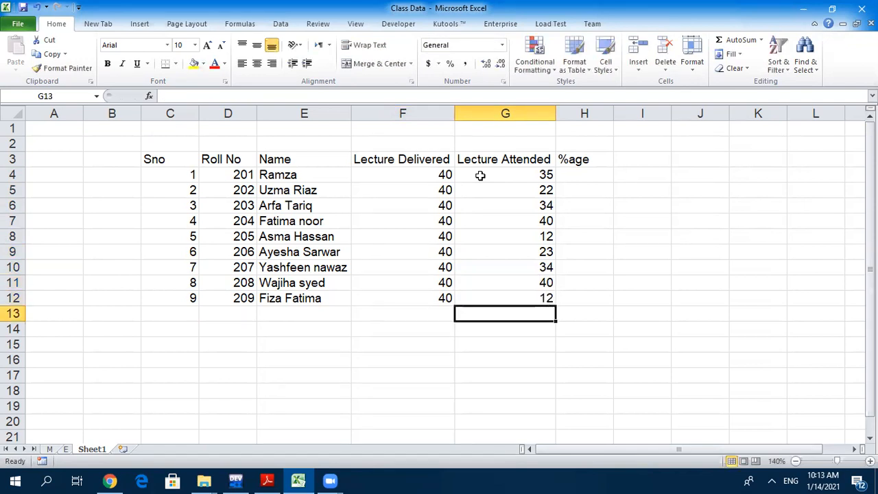
click(577, 177)
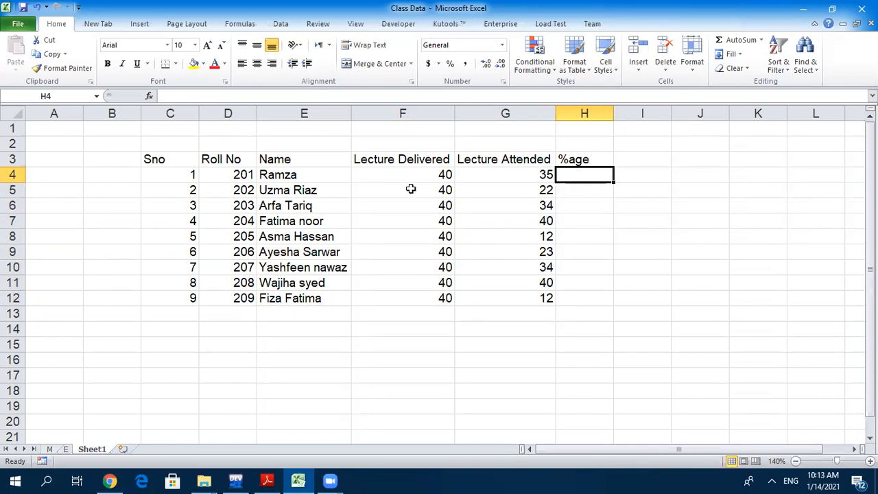
click(436, 177)
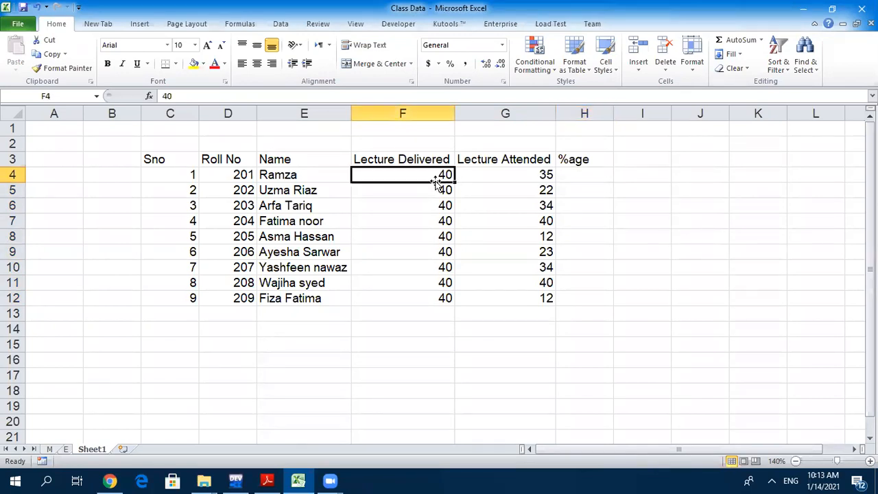
click(516, 177)
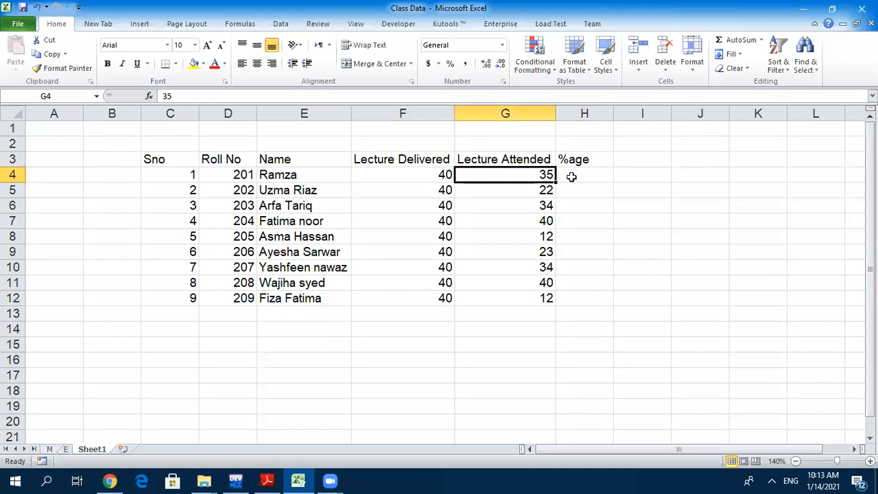
click(571, 177)
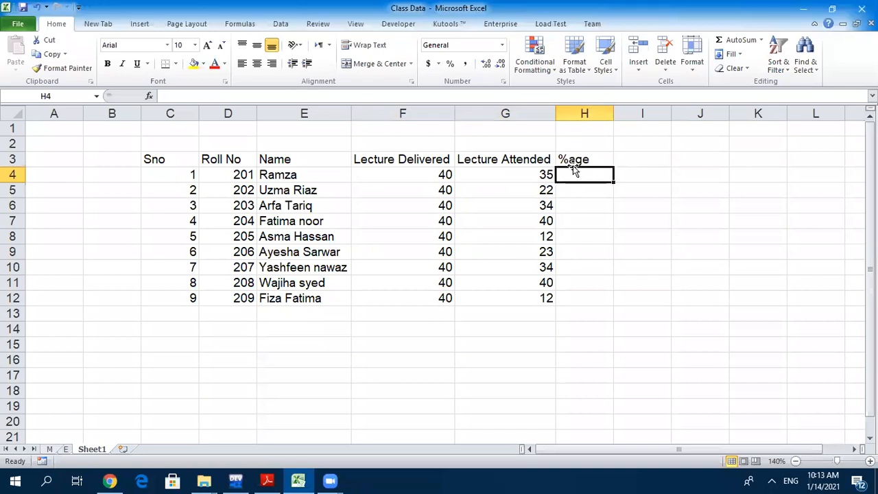
click(572, 159)
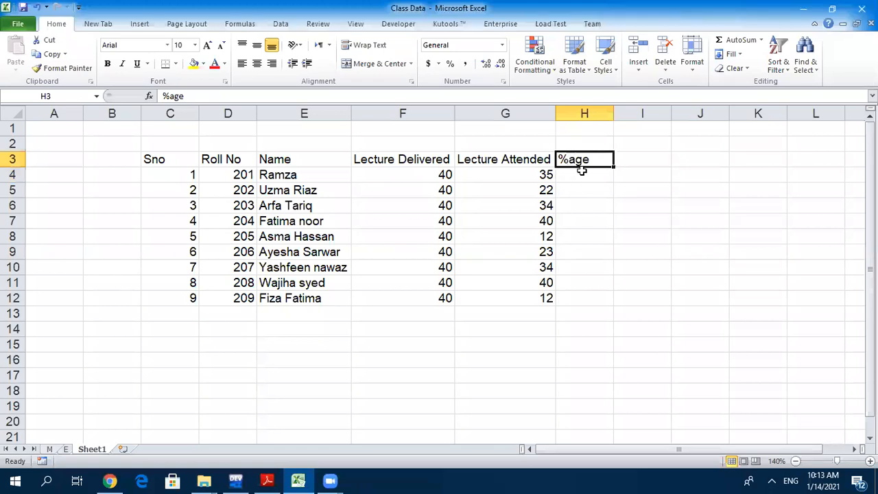
- Move the %age heading from H3 to I3 and enter Absents as the heading in H3
click(568, 177)
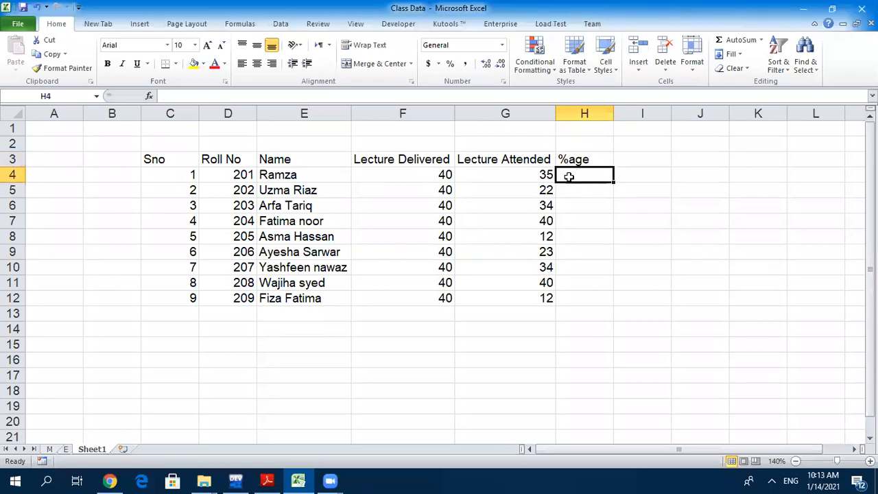
click(578, 159)
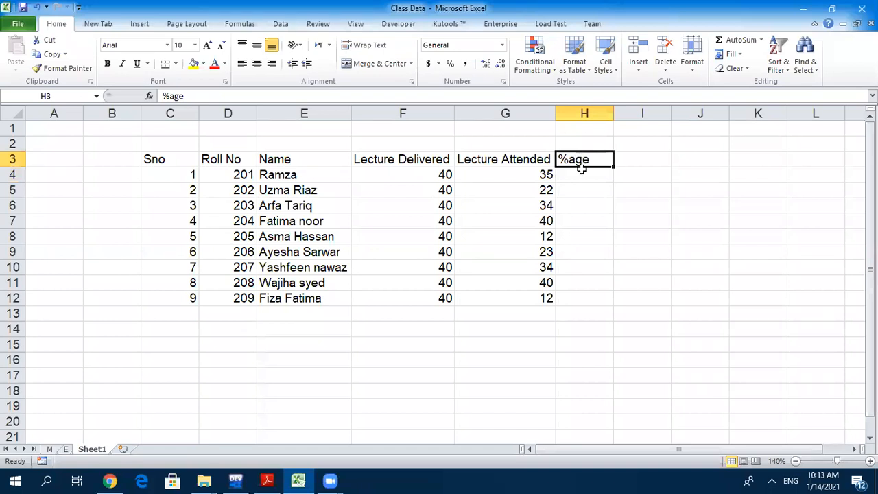
key(ctrl+c)
click(634, 162)
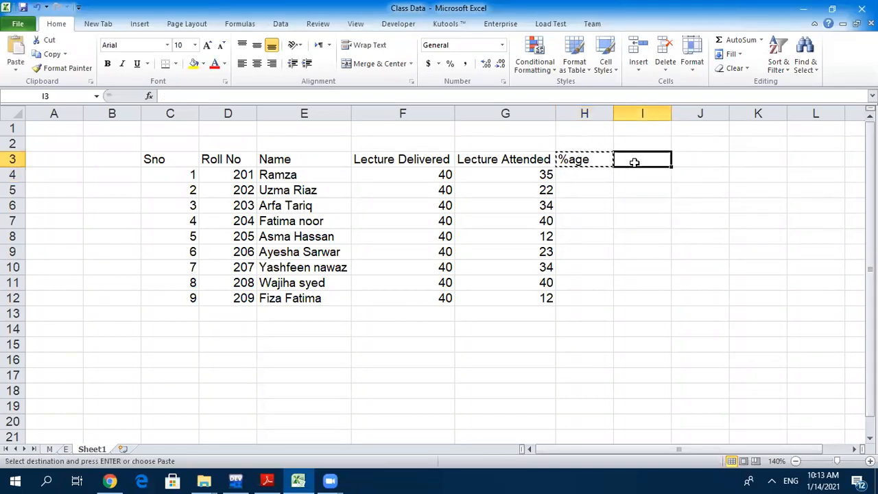
key(ctrl+v)
click(592, 160)
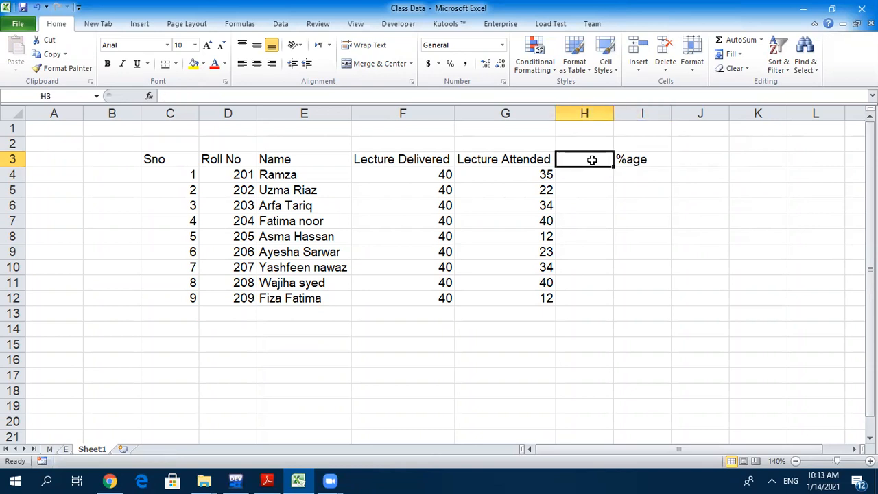
text(Absents)
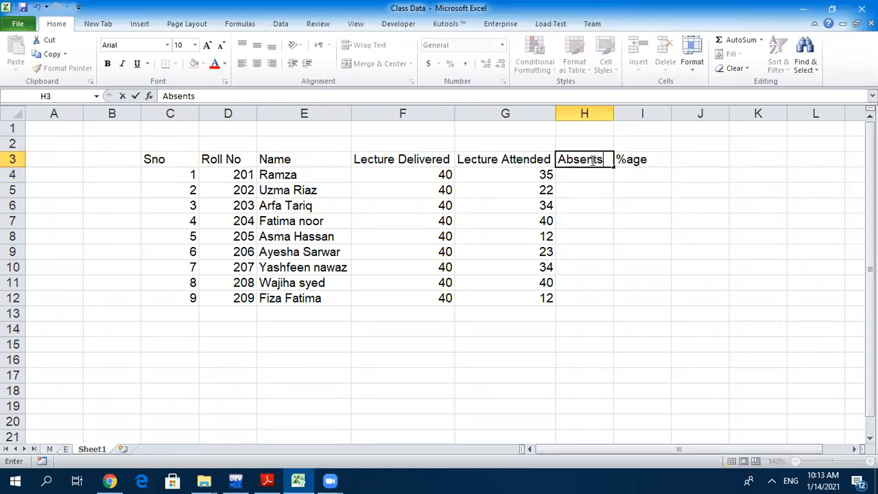
click(580, 214)
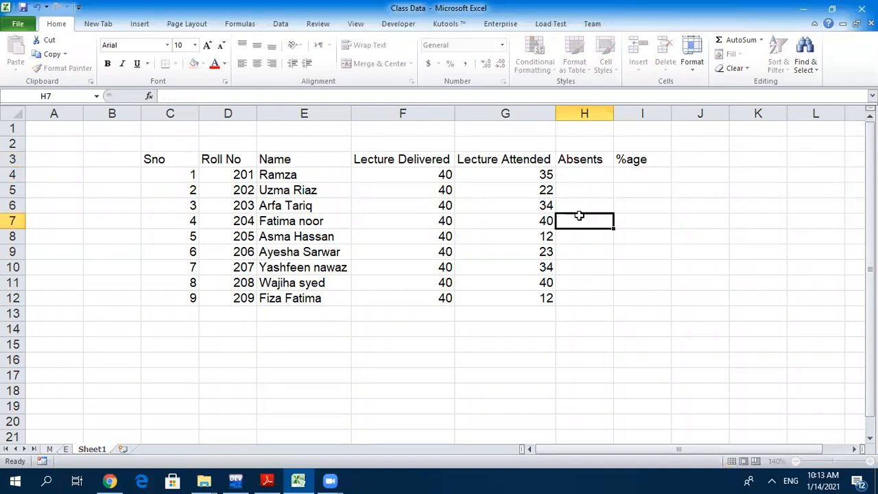
click(419, 177)
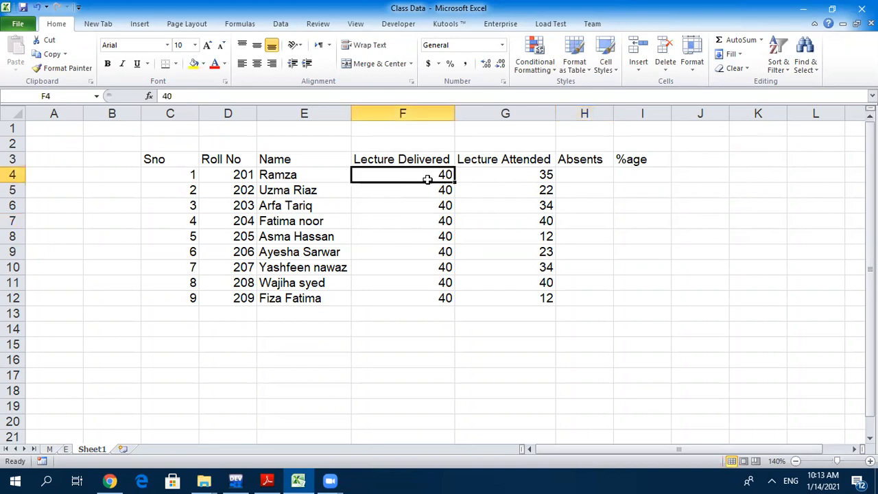
click(520, 174)
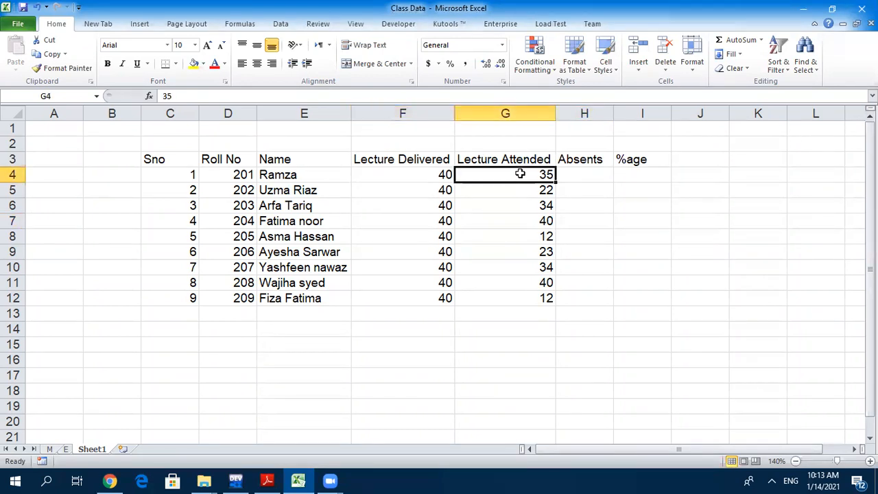
click(588, 175)
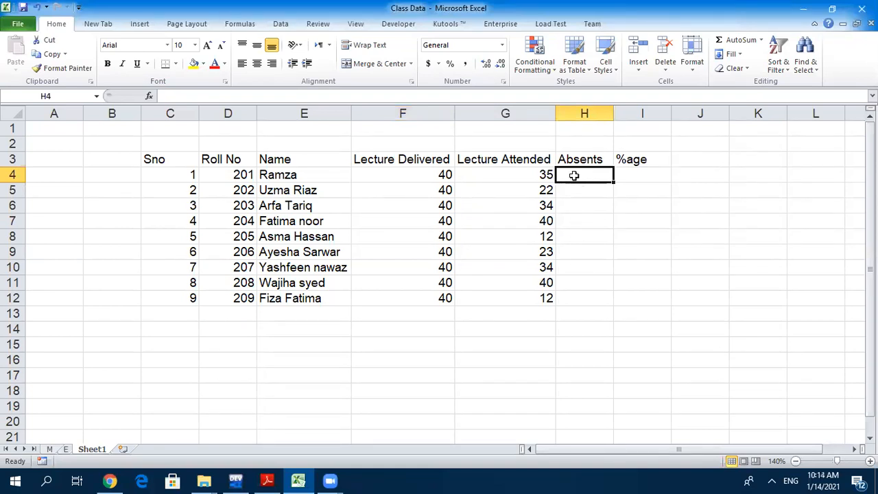
click(641, 173)
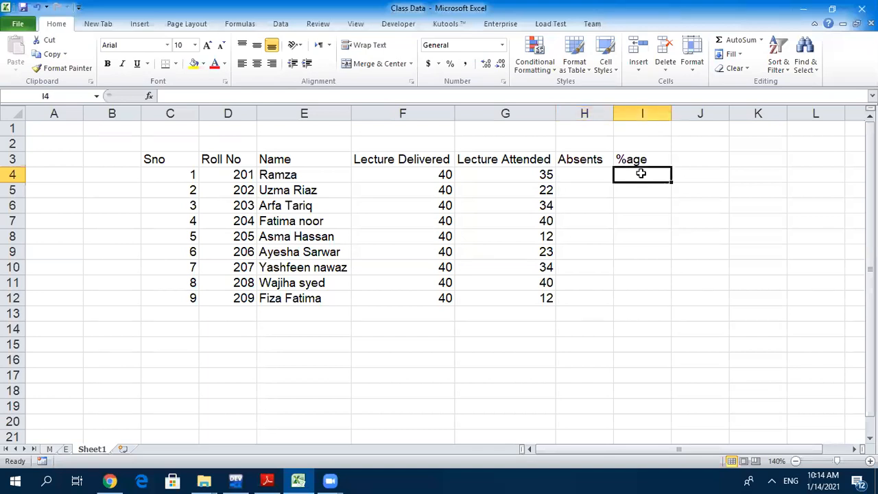
click(568, 175)
click(164, 161)
drag(164, 161, 622, 307)
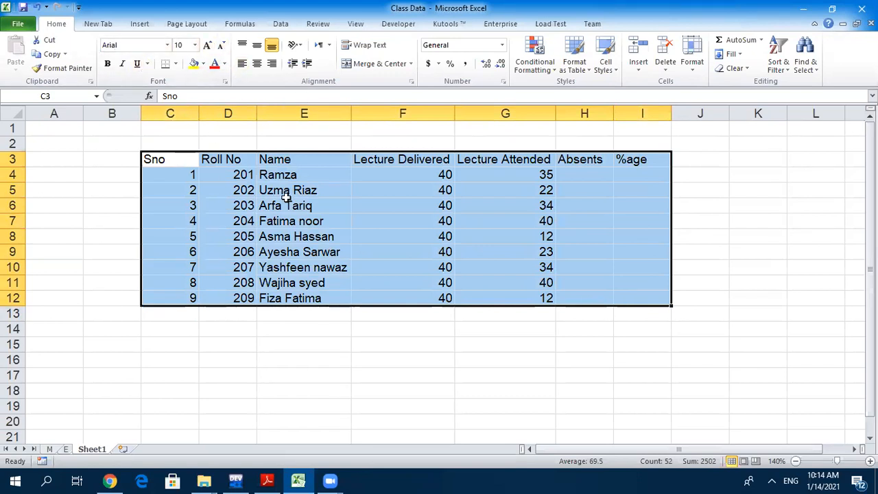
click(267, 241)
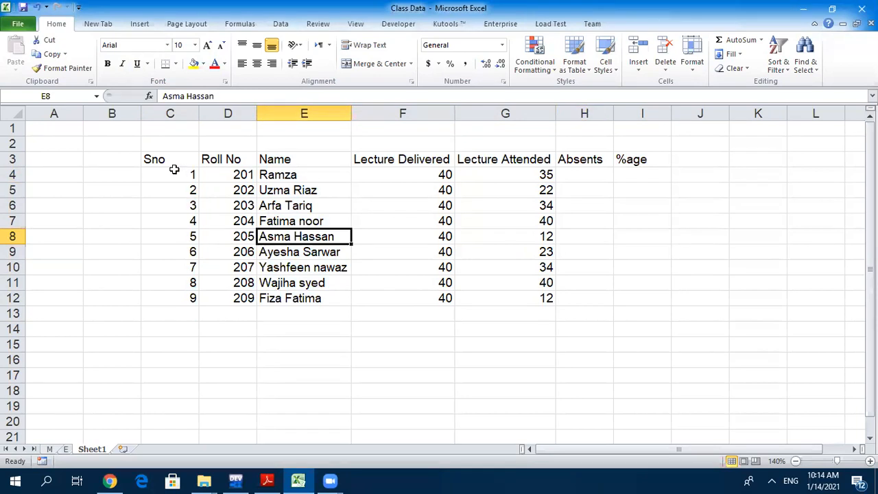
- Make the heading row C3:I3 bold
drag(164, 162, 302, 159)
drag(473, 170, 636, 161)
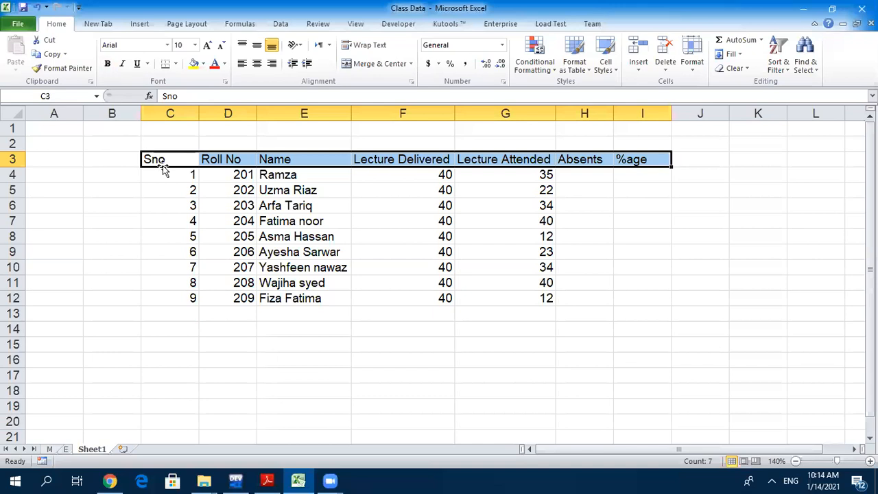
drag(151, 159, 620, 162)
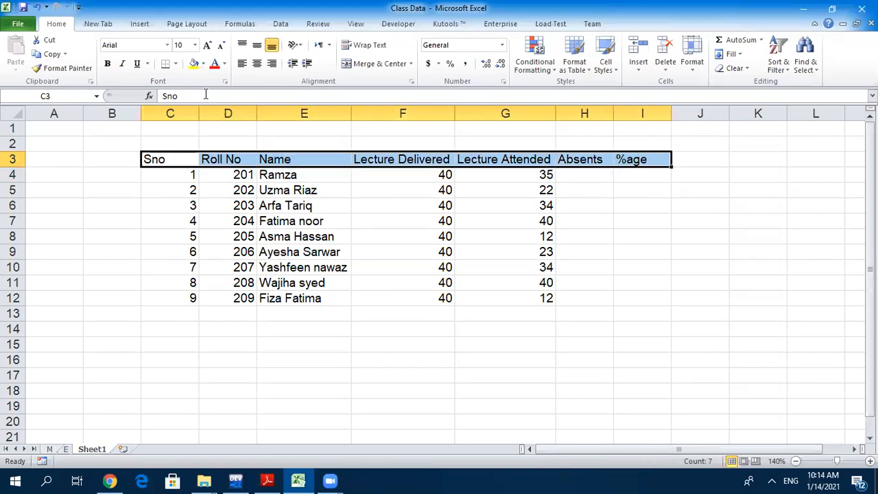
click(107, 63)
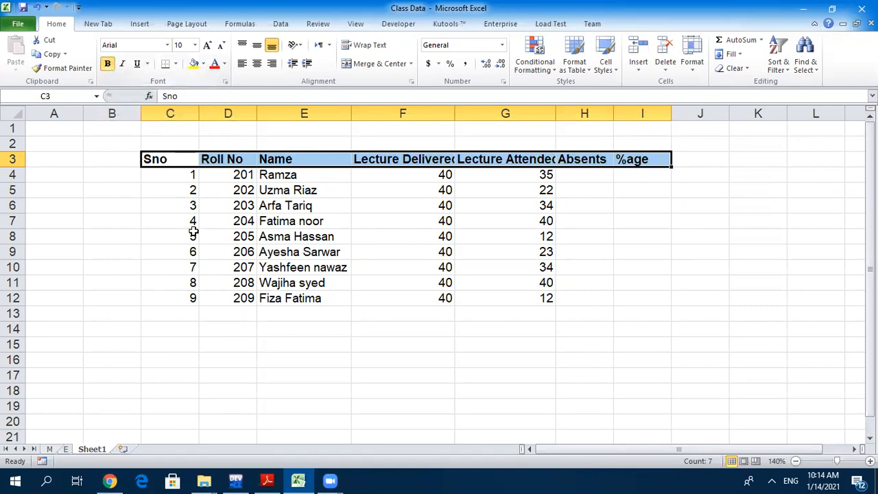
- Narrow the Sno column C to suit its short serial numbers
click(184, 174)
drag(184, 176, 185, 230)
click(173, 279)
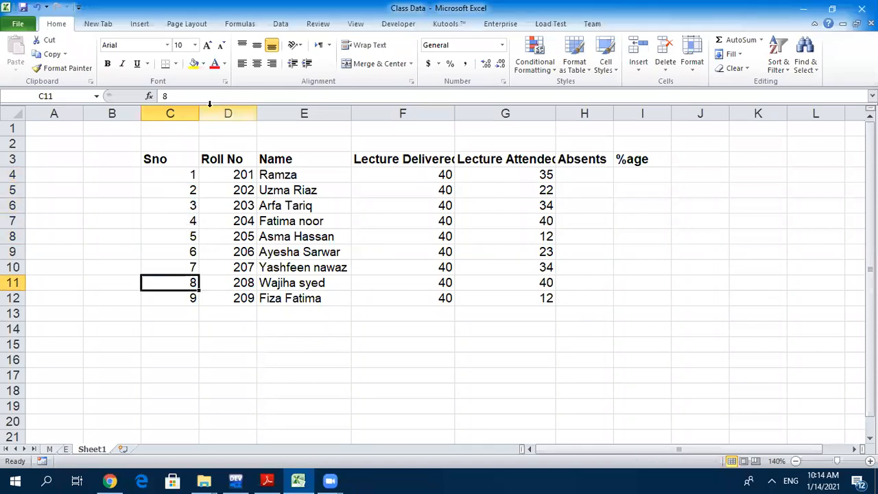
drag(199, 113, 179, 115)
- Centre the Sno and Roll No values in C4:D12 and the lecture, Absents and %age cells in F4:I12
drag(166, 176, 169, 292)
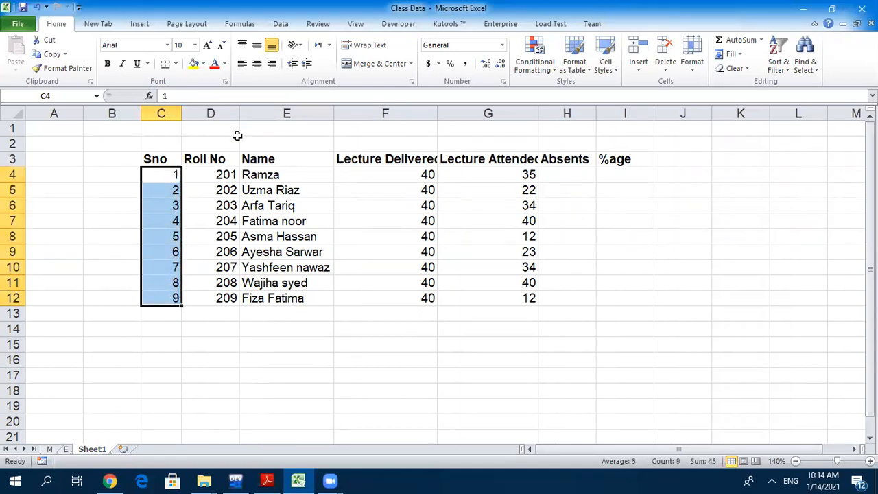
click(255, 66)
drag(214, 174, 221, 298)
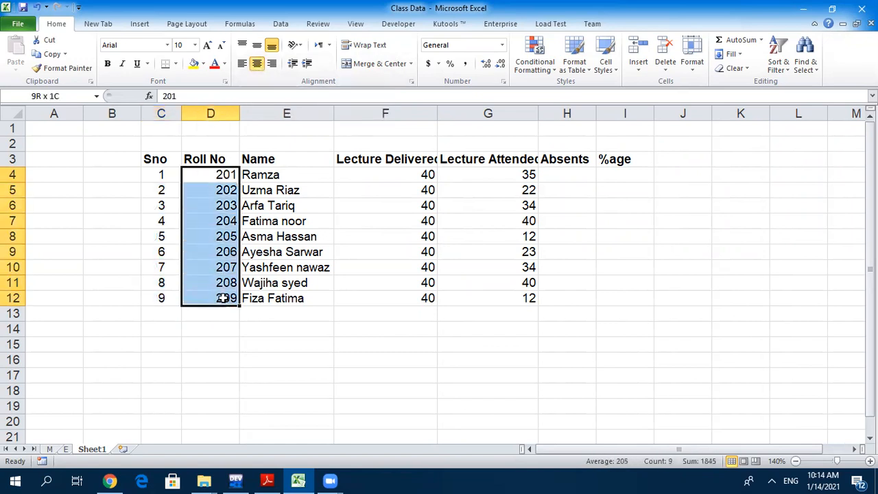
click(257, 63)
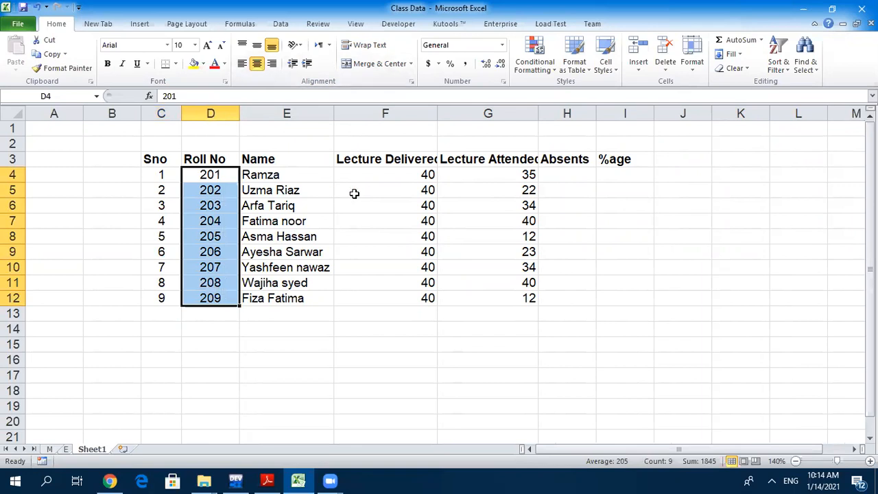
drag(397, 174, 628, 300)
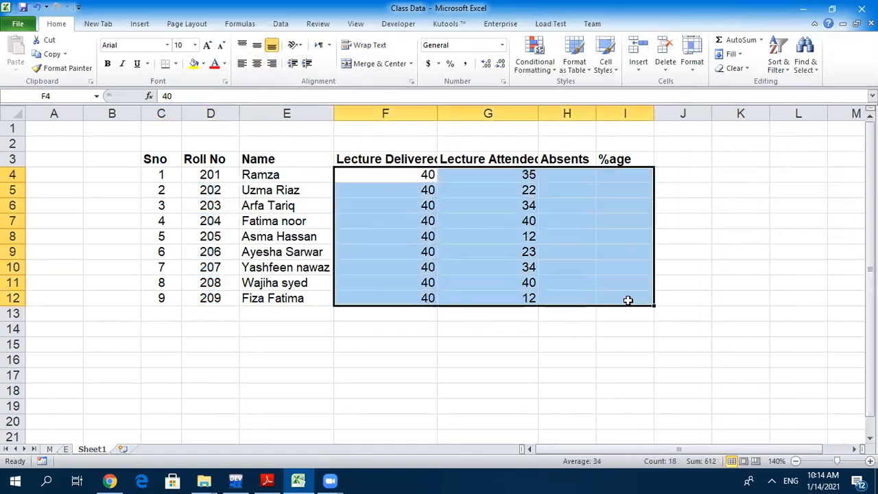
click(256, 64)
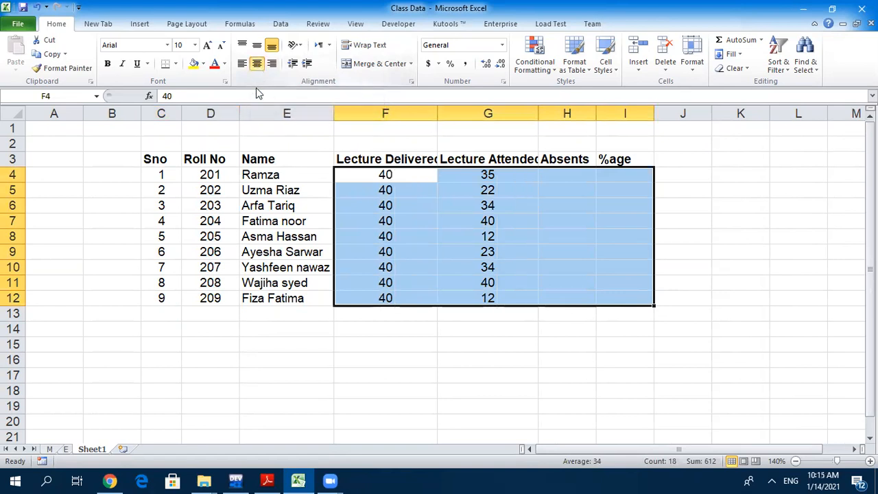
click(491, 361)
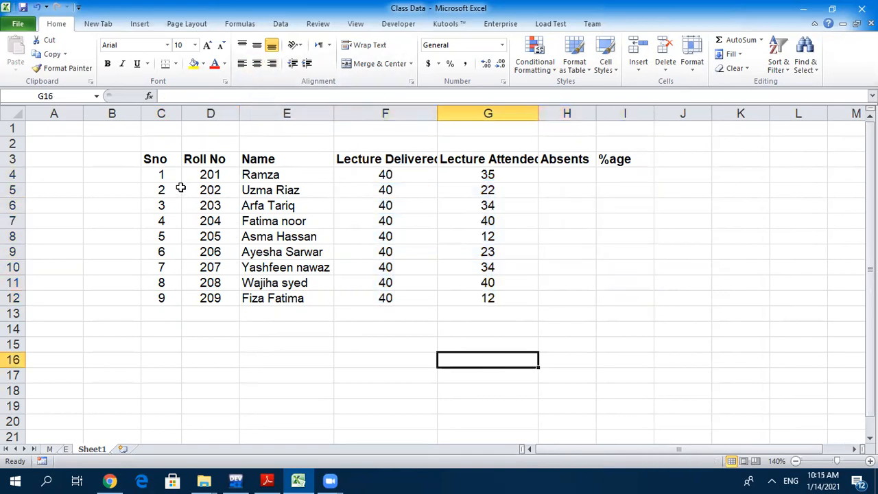
- Change the font of the student data in C4:I12 to Palatino Linotype
drag(161, 175, 609, 302)
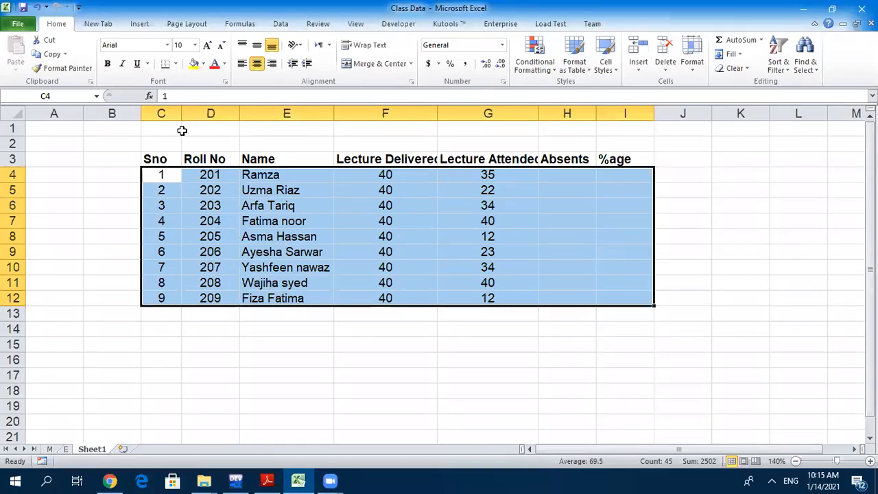
click(167, 45)
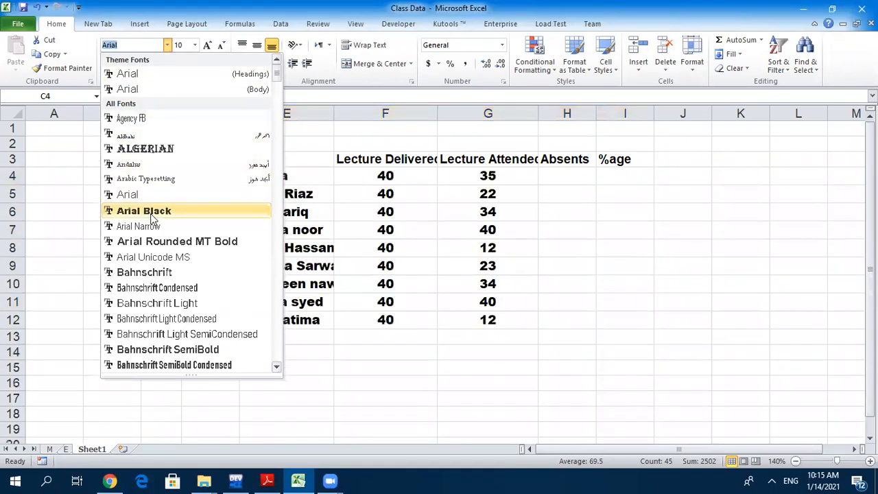
text(P)
text(latino Linotype)
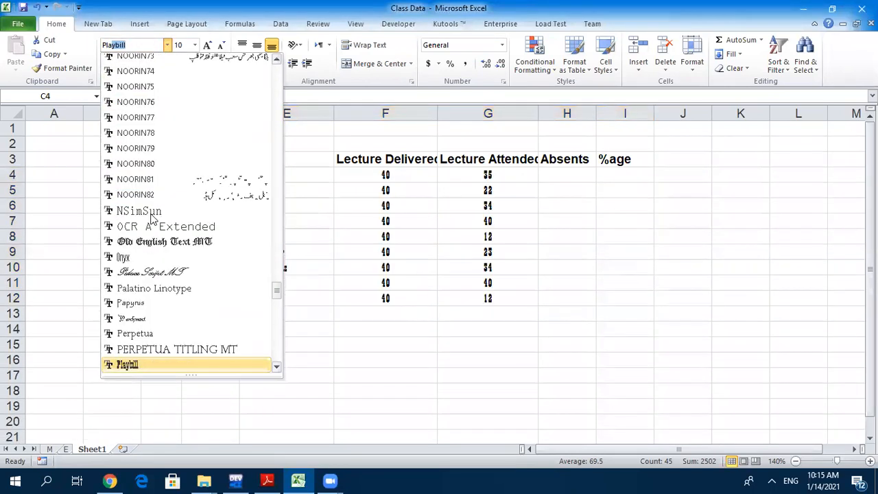
click(142, 291)
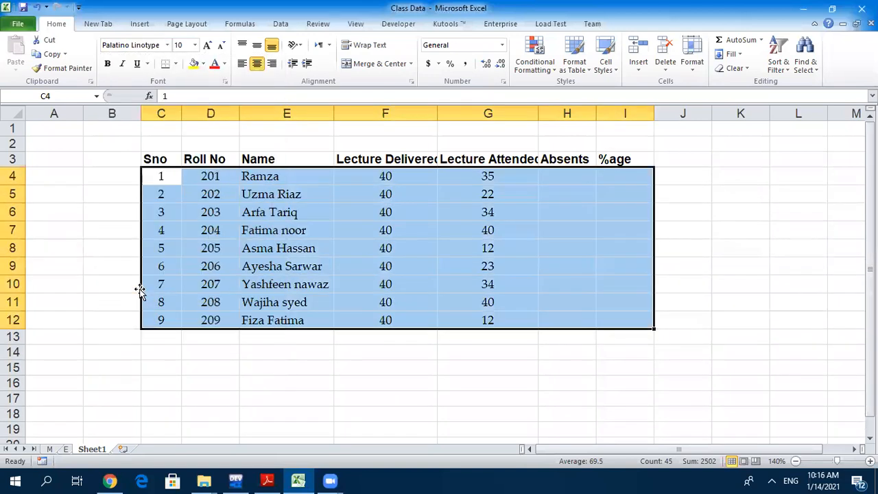
click(272, 362)
drag(169, 177, 353, 231)
click(278, 349)
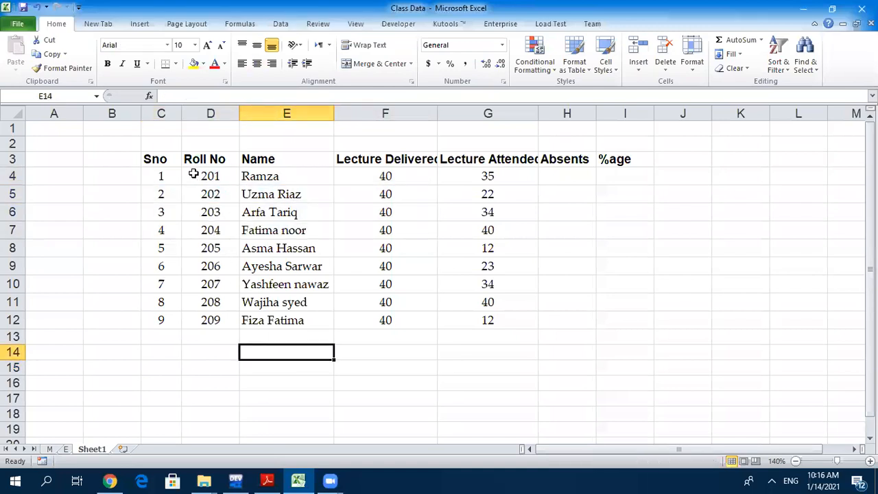
- Apply All Borders to the table C3:I12 and widen columns F and G to fit their bold headings
drag(158, 162, 601, 316)
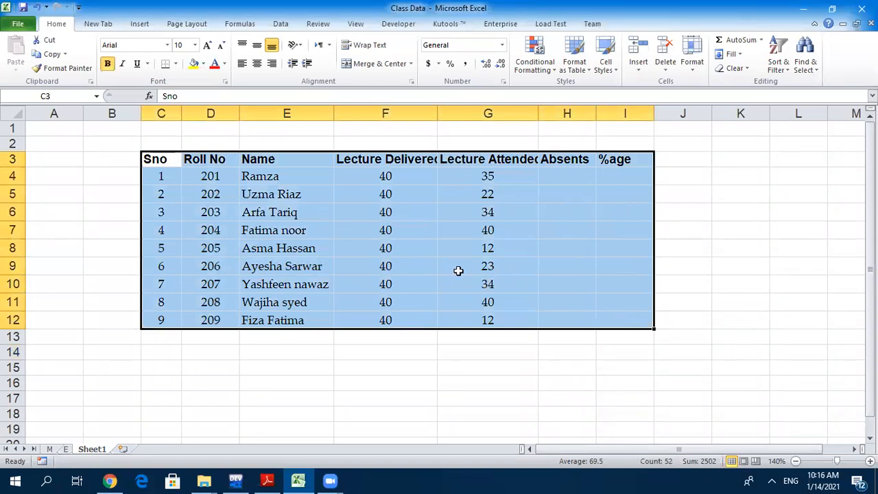
click(177, 66)
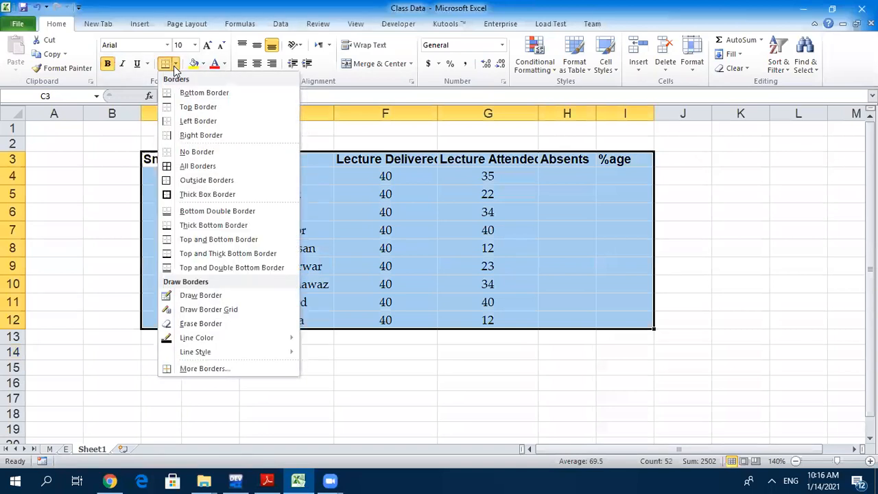
click(194, 167)
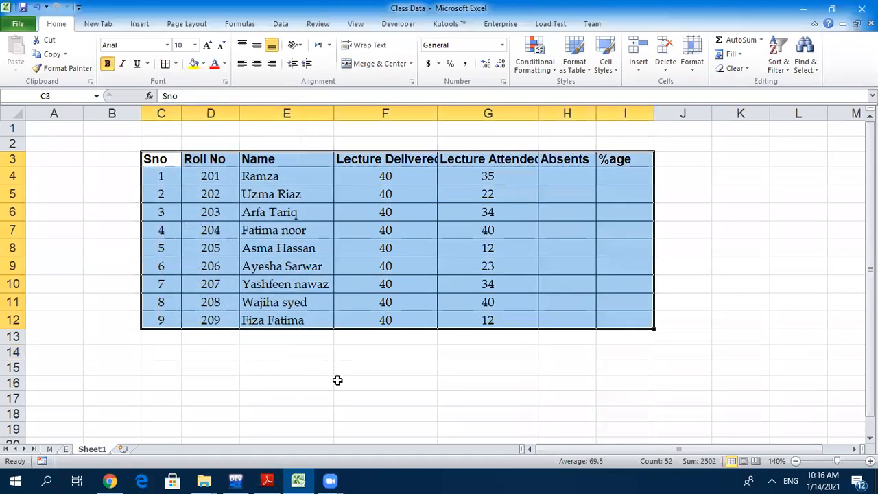
click(343, 386)
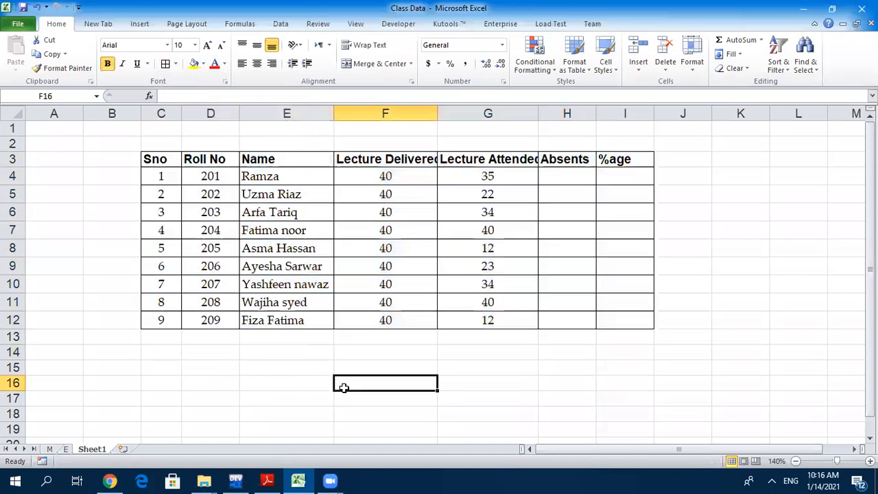
double_click(436, 113)
double_click(548, 111)
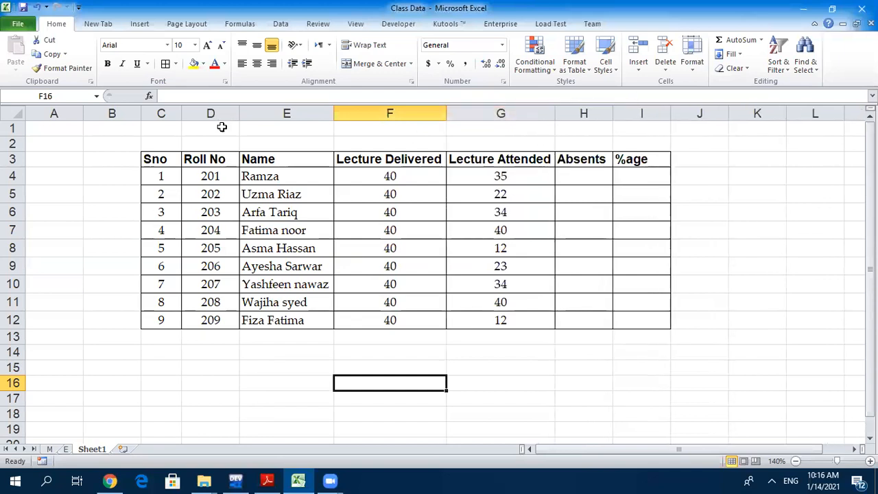
- Fill the student data cells C4:I12 with light grey
drag(162, 179, 633, 320)
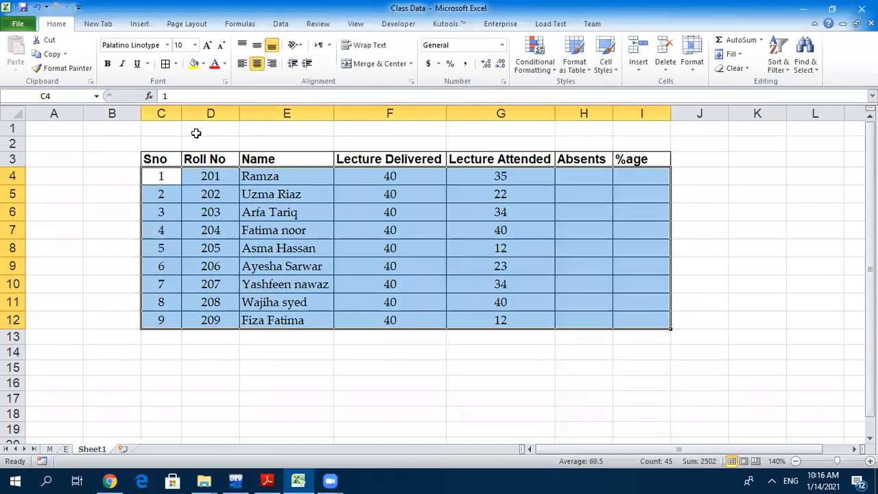
click(202, 67)
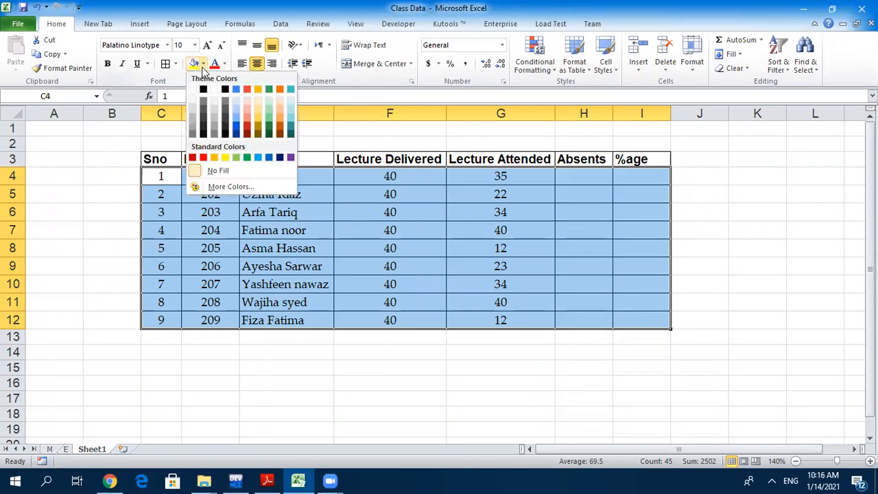
click(192, 110)
click(212, 381)
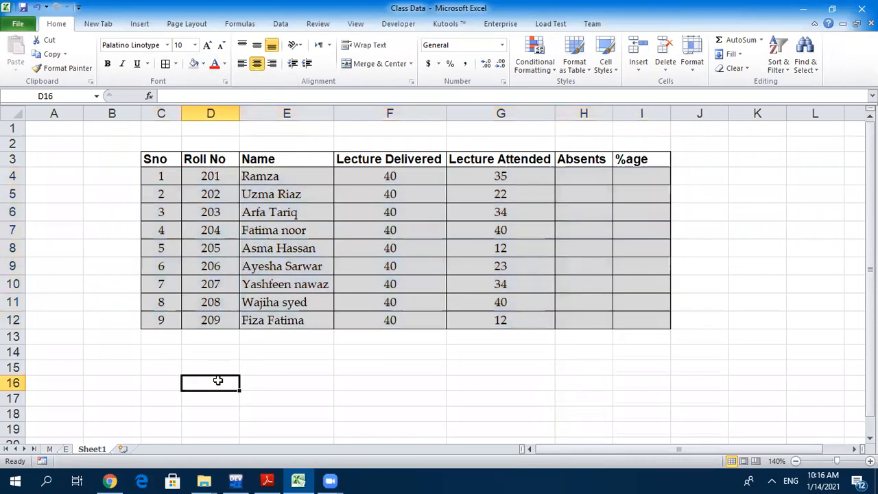
- Fill the table's header row C3:I3 with bright blue
drag(152, 158, 654, 163)
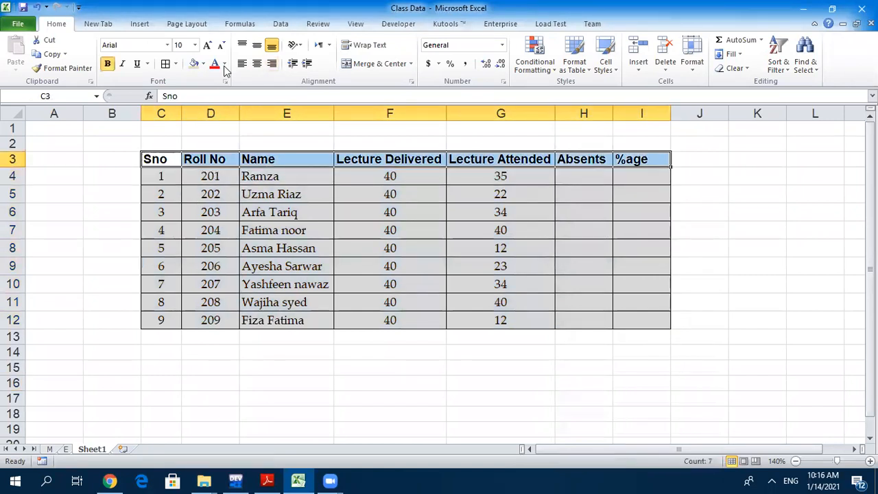
click(203, 64)
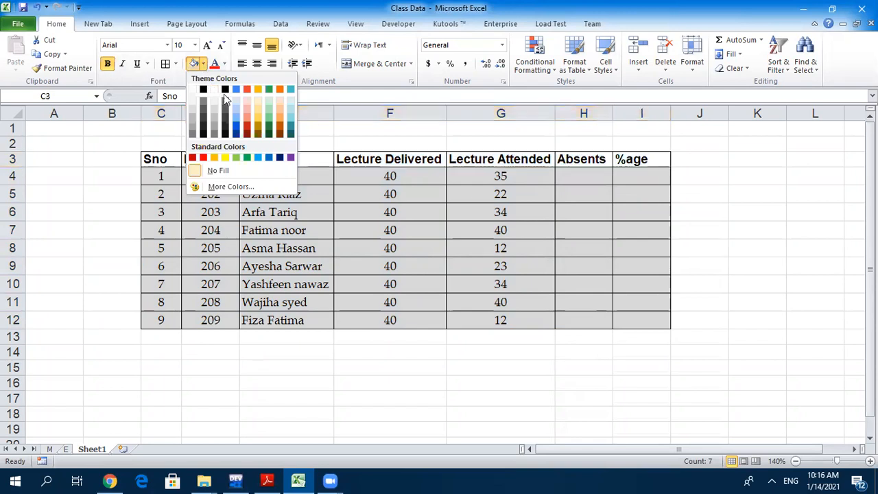
click(267, 158)
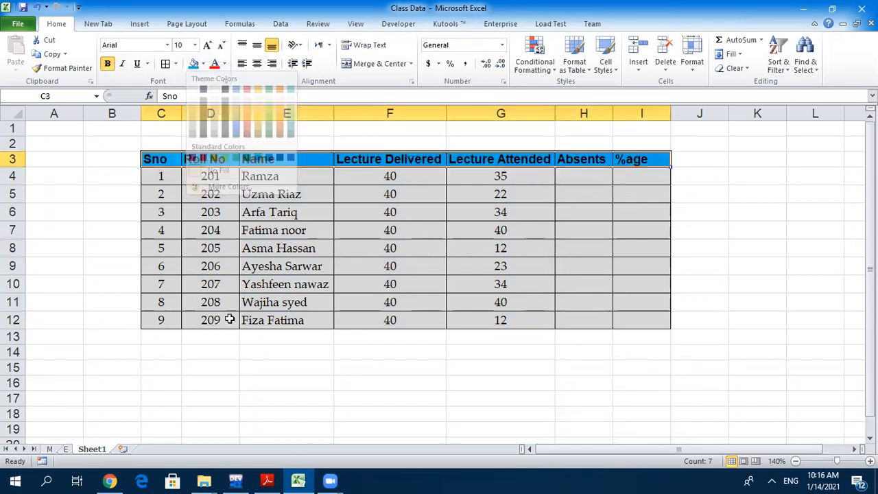
click(234, 418)
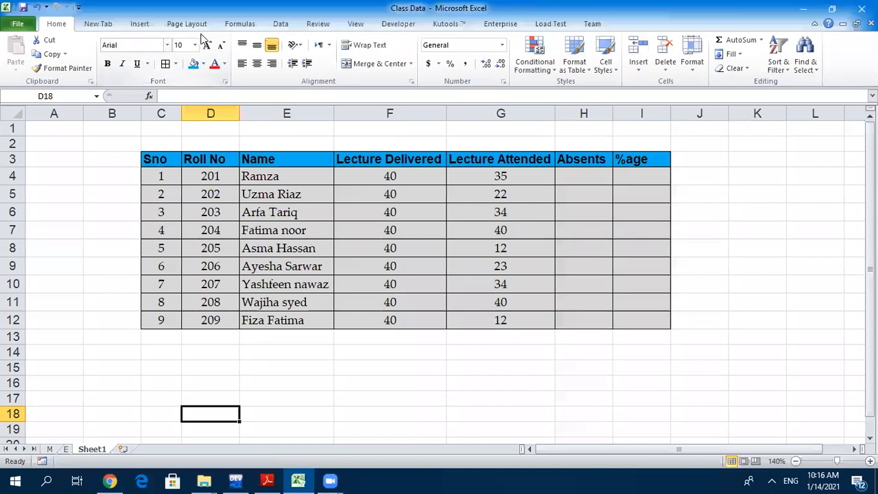
- Set the font size of the student data in C4:I12 to 12
click(166, 179)
drag(166, 179, 617, 309)
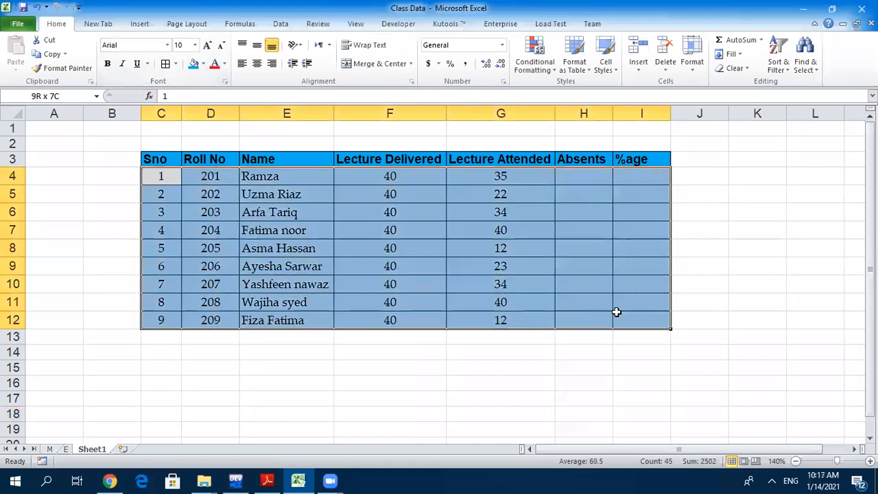
click(195, 47)
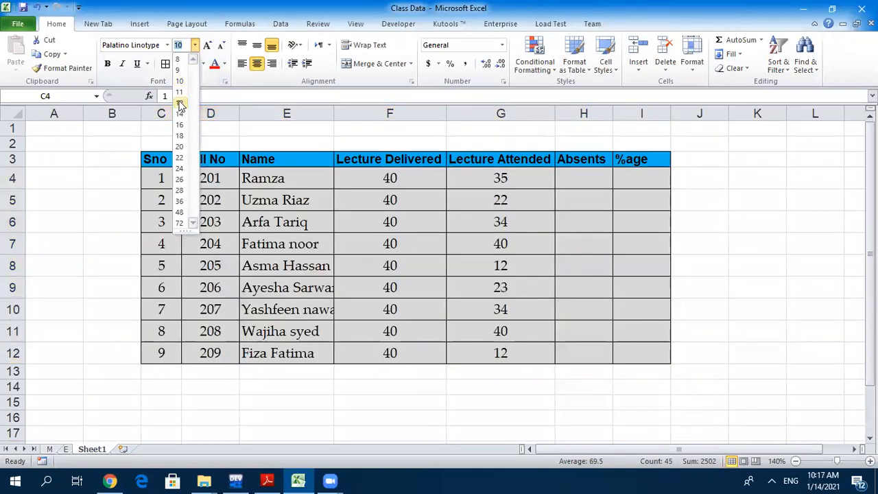
click(179, 103)
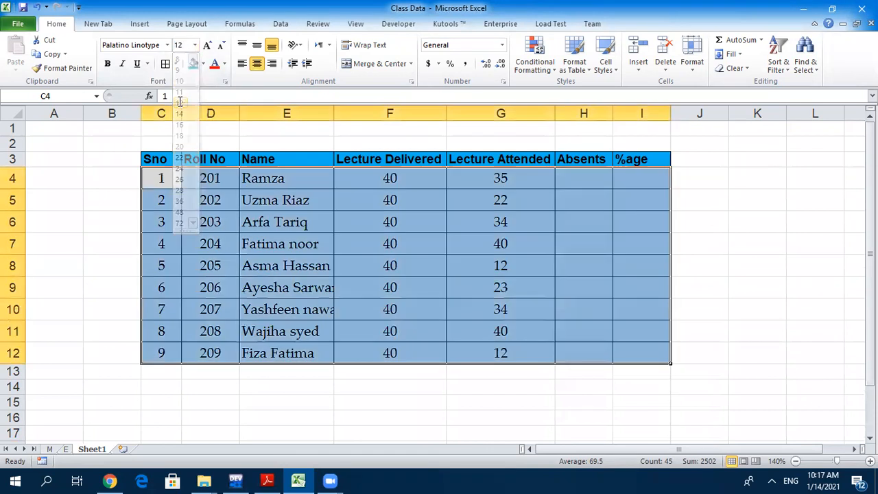
- Try a larger font size on the student data in C4:I12 and reduce it back to 12
click(207, 45)
click(208, 45)
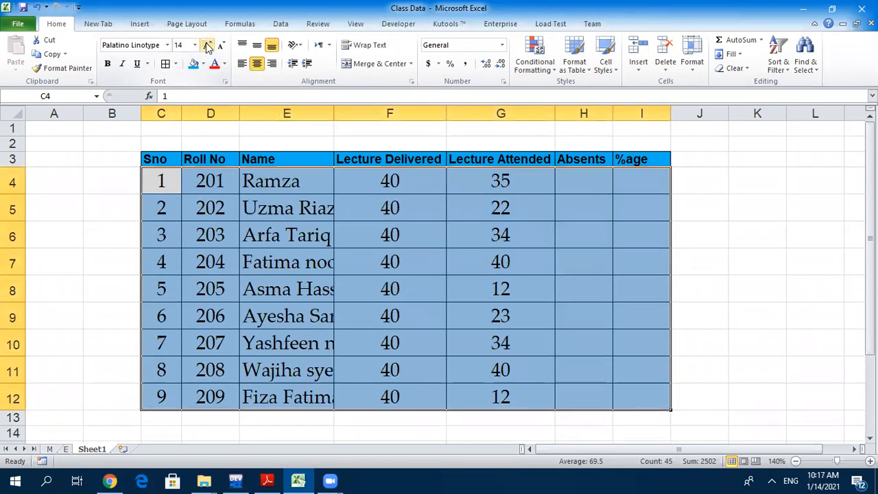
click(221, 45)
click(221, 45)
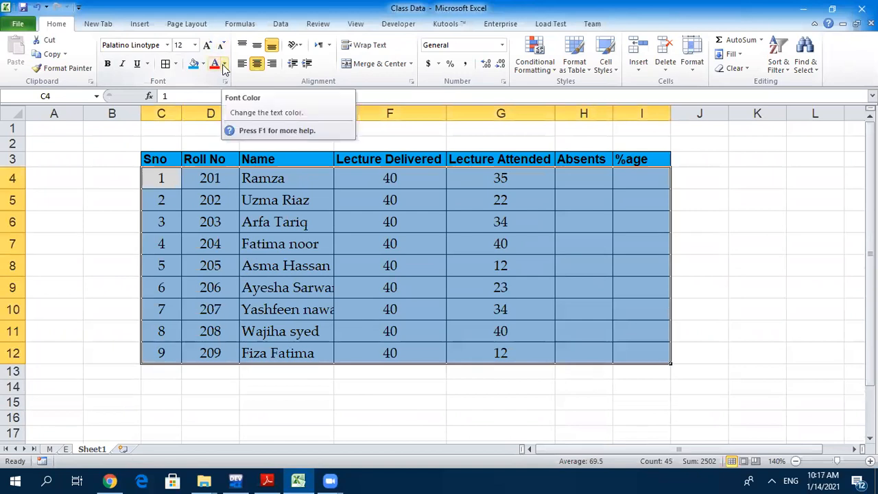
- Change the font colour of the student data in C4:I12 to black
click(224, 63)
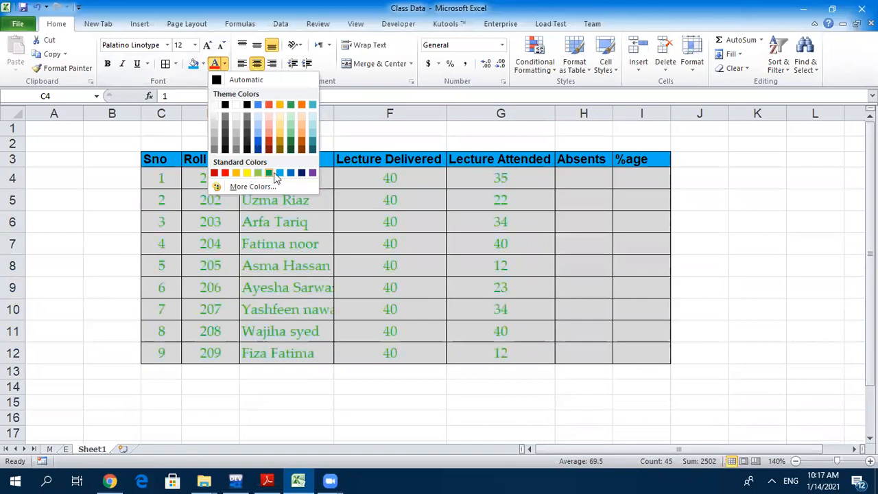
click(227, 105)
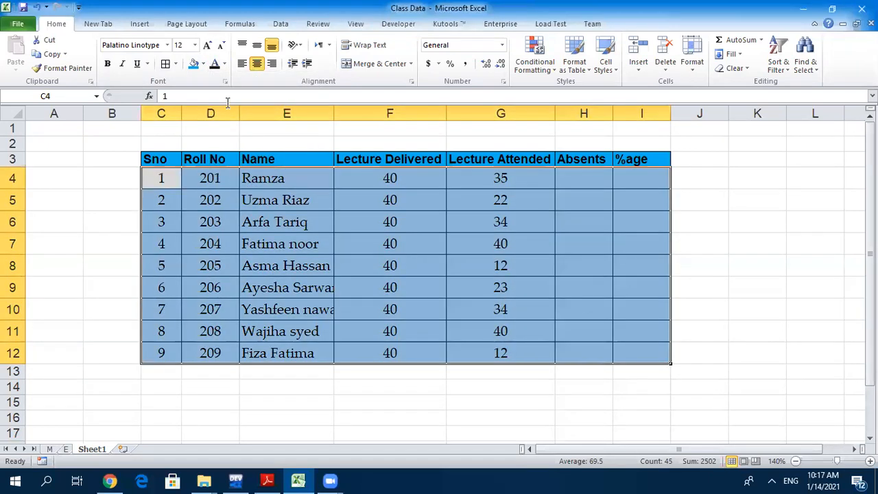
- Try italic formatting on the student data in C4:I12 and turn it off again
click(122, 64)
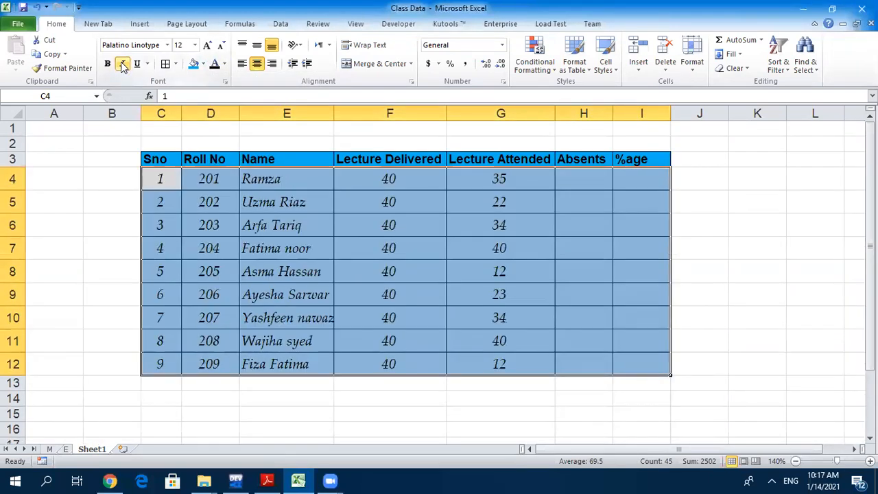
click(122, 63)
click(123, 63)
click(122, 63)
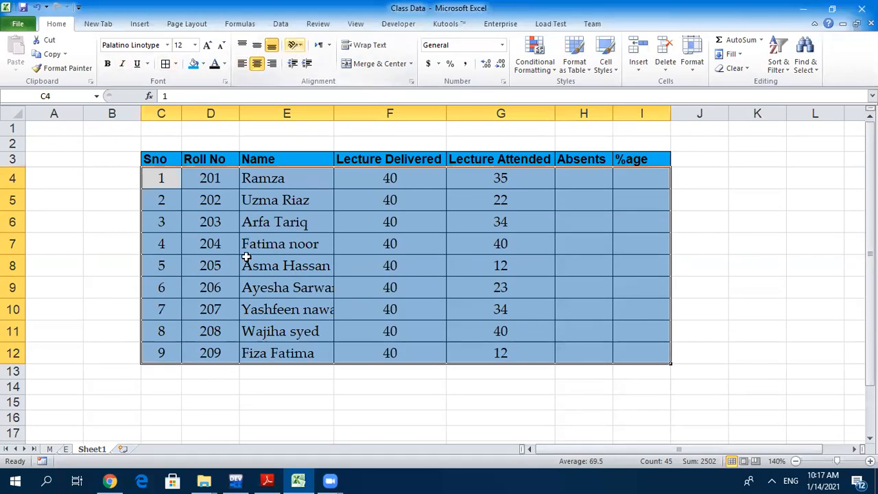
click(288, 265)
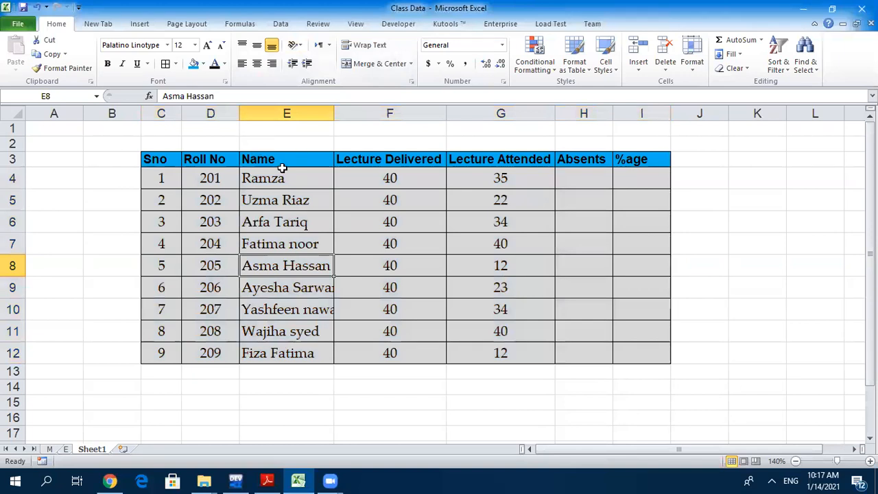
click(339, 352)
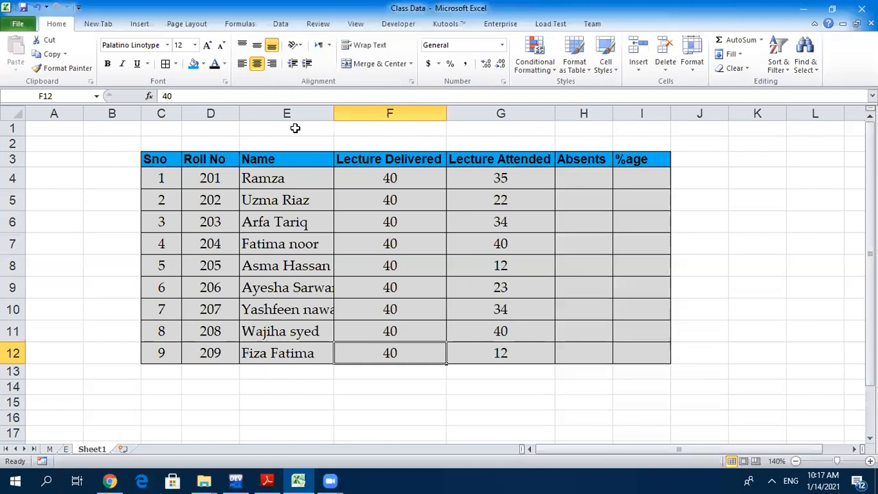
- Wrap the text of the two long student names in cells E9 and E10
click(304, 288)
click(359, 48)
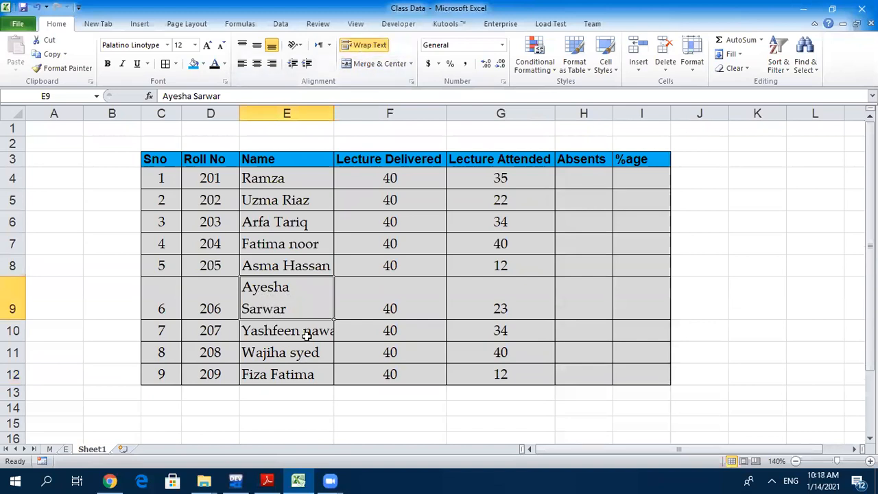
click(284, 332)
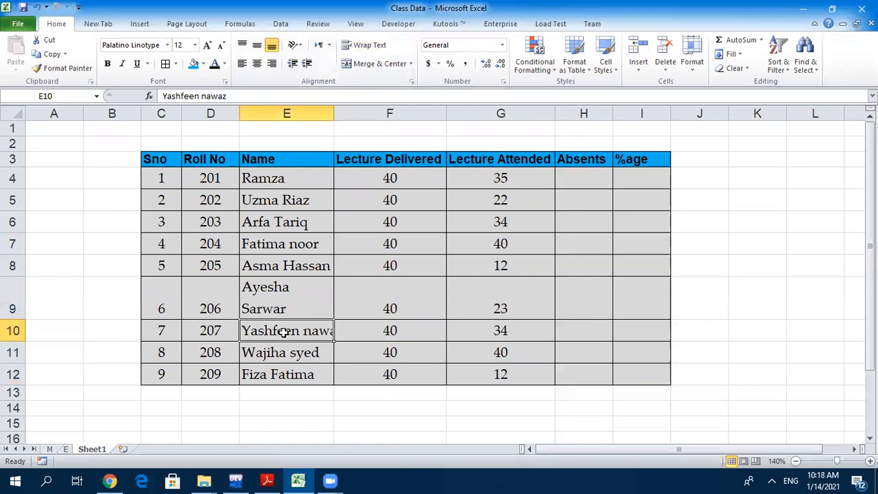
click(366, 47)
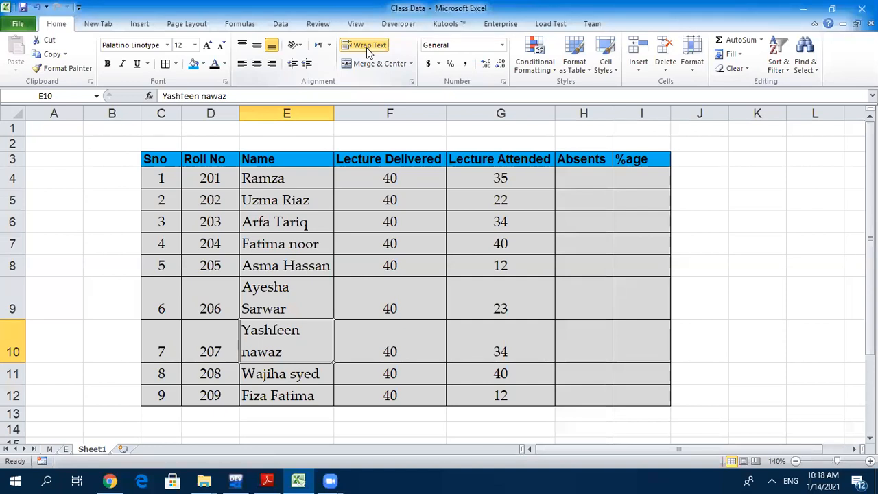
- Turn off text wrapping for the student names in E10 and E9
click(367, 47)
click(281, 283)
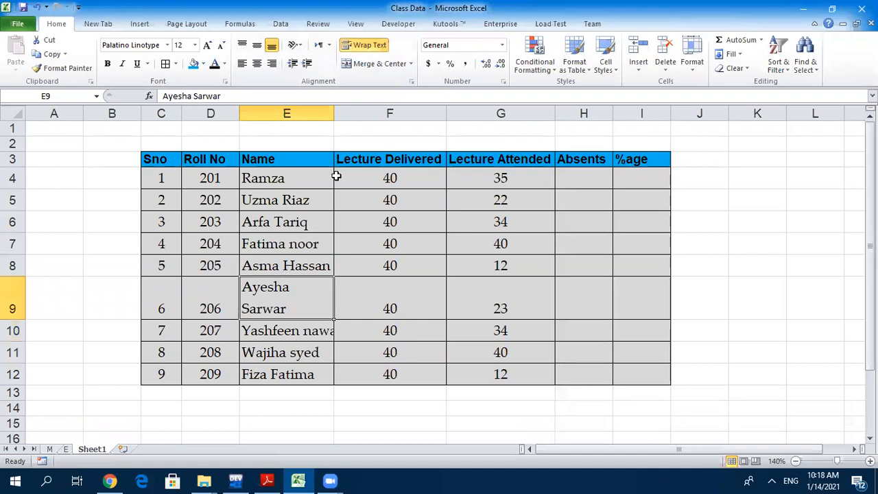
click(359, 51)
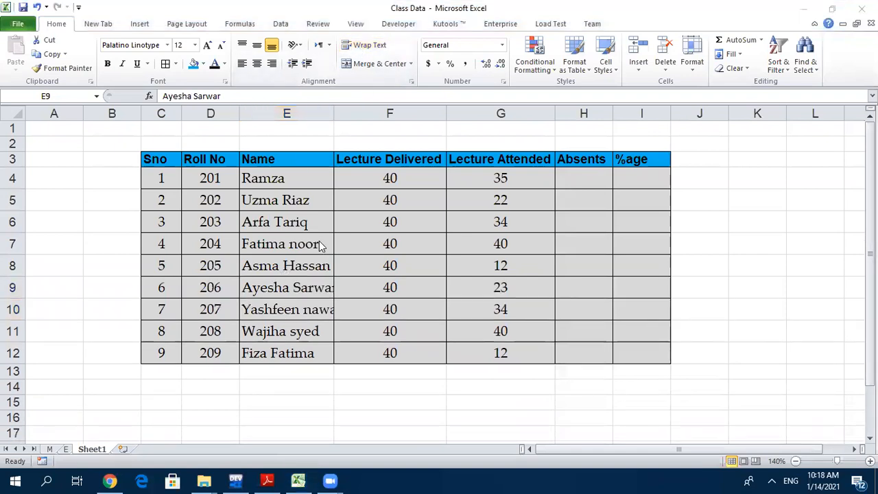
- AutoFit the width of column E to the longest student name
click(333, 114)
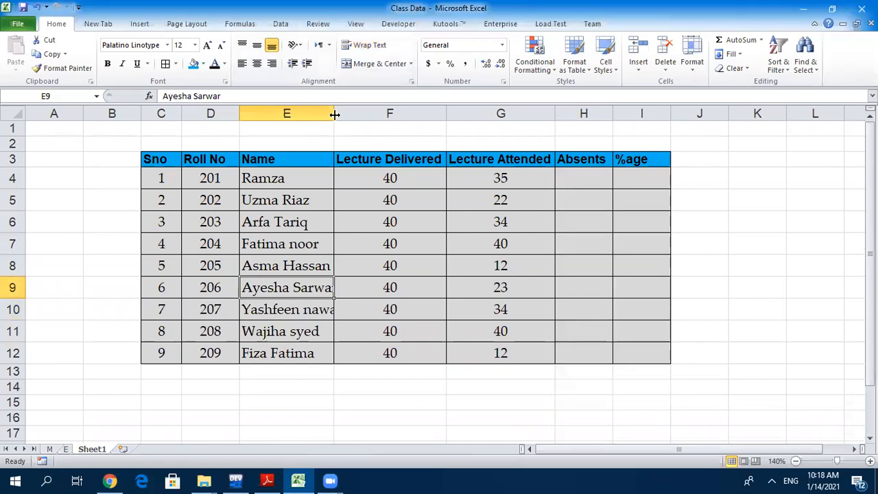
double_click(335, 114)
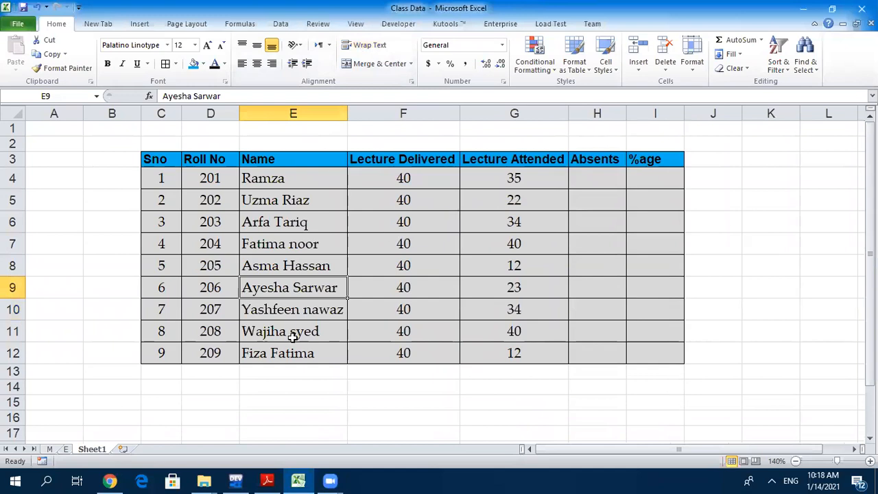
click(264, 382)
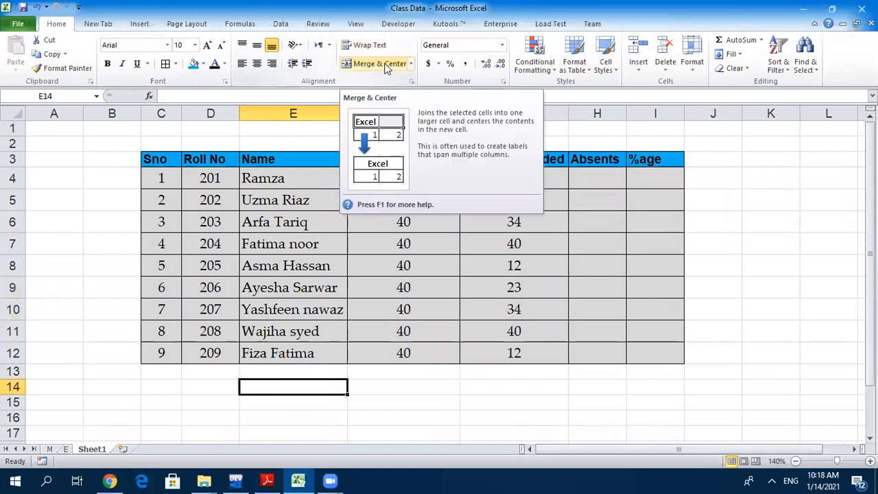
- Merge and centre the blank cells C1:I2 above the table's header row
drag(165, 128, 652, 143)
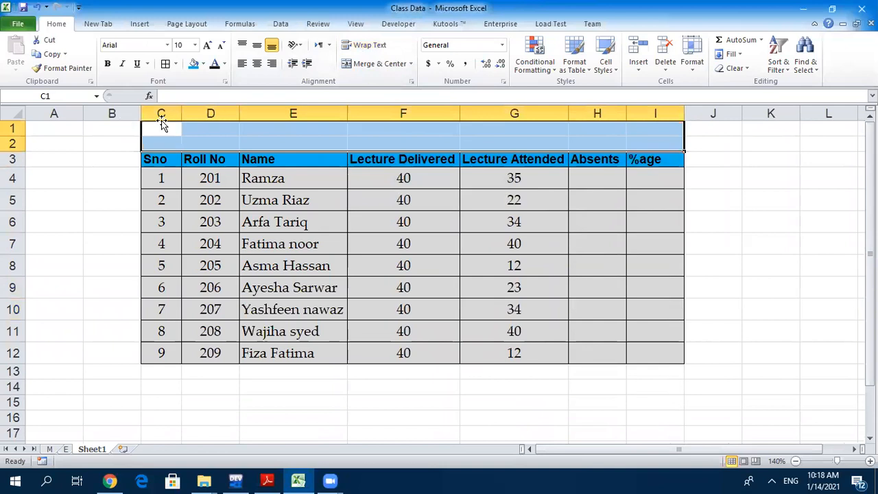
click(160, 133)
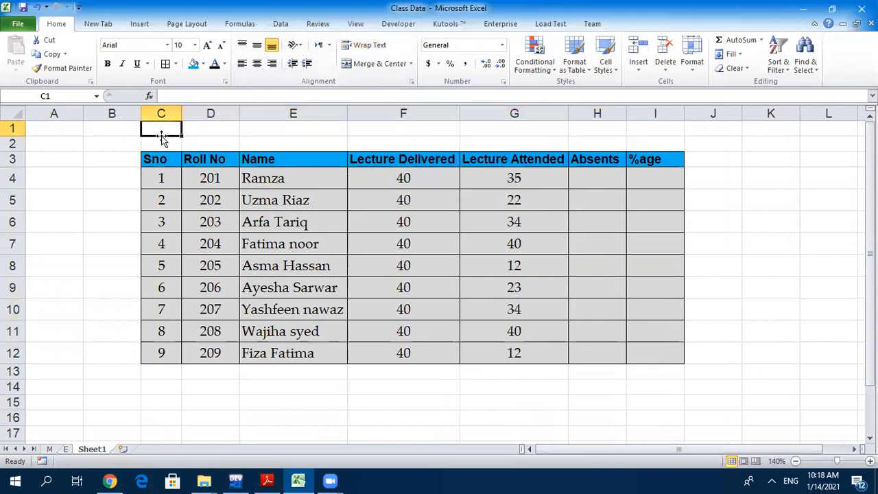
drag(161, 129, 673, 140)
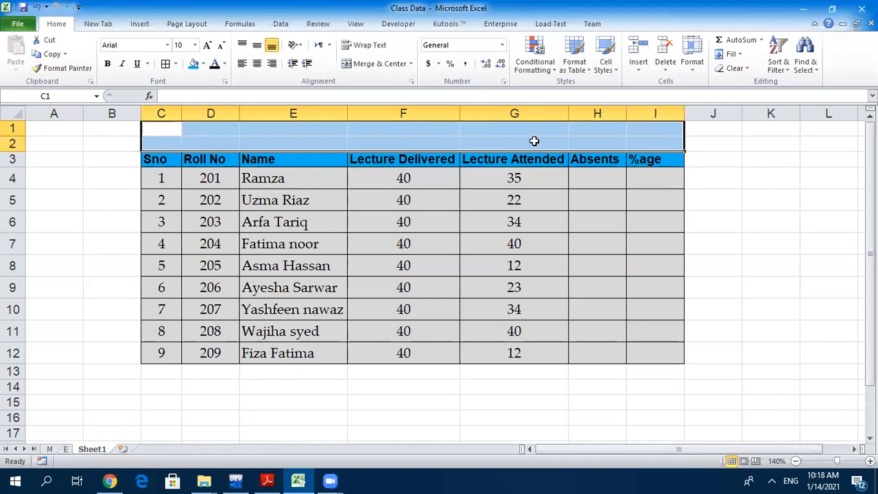
click(375, 67)
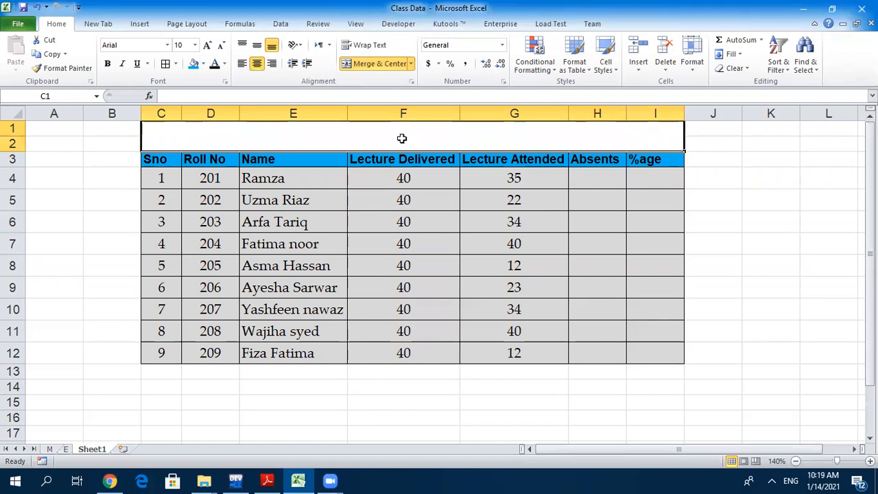
- Enter the title "Students Attandance record" in the merged cell above the header row
double_click(402, 137)
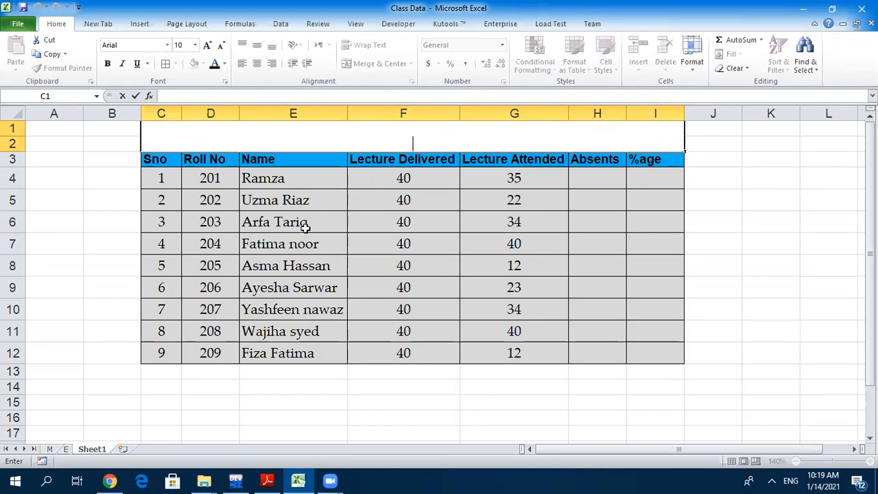
text(Stude)
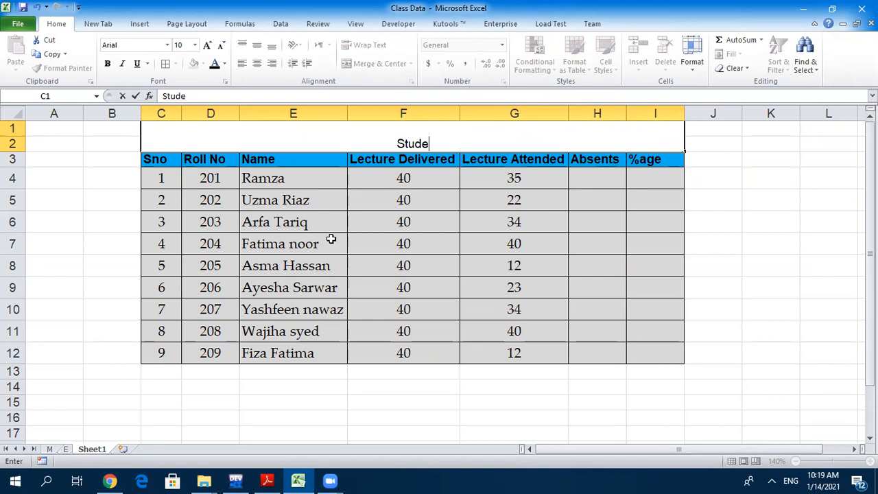
text(nts )
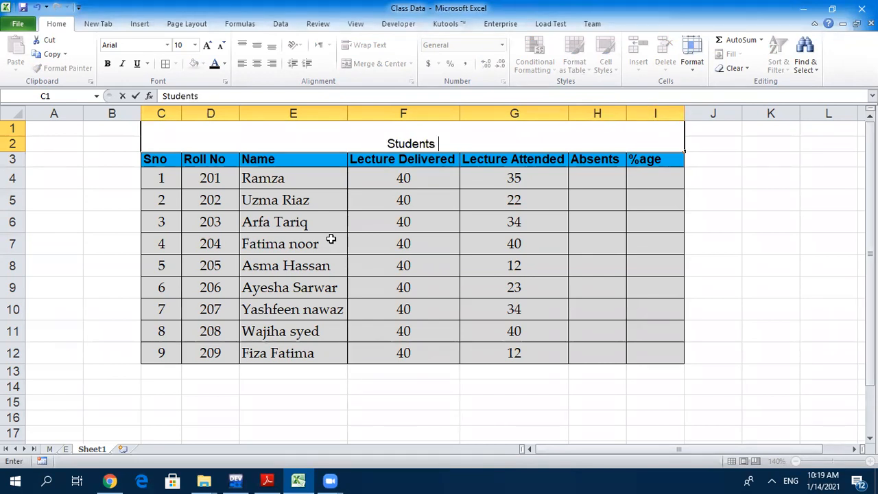
text(Att)
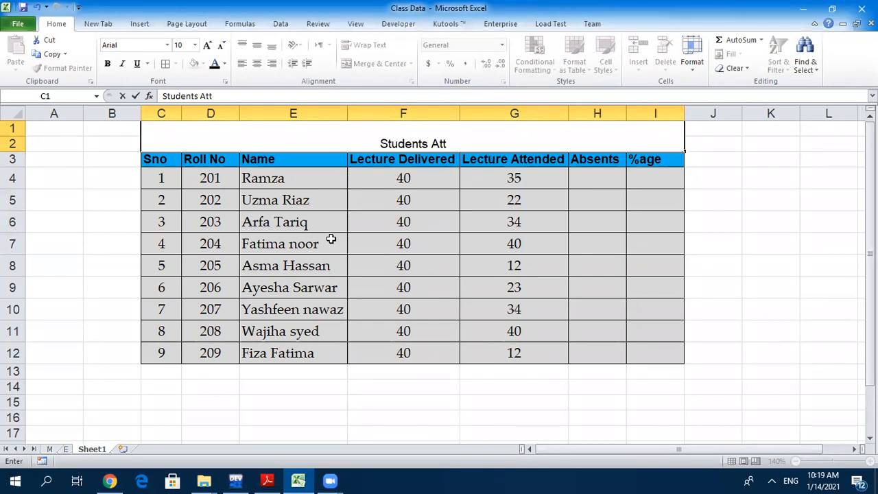
text(a)
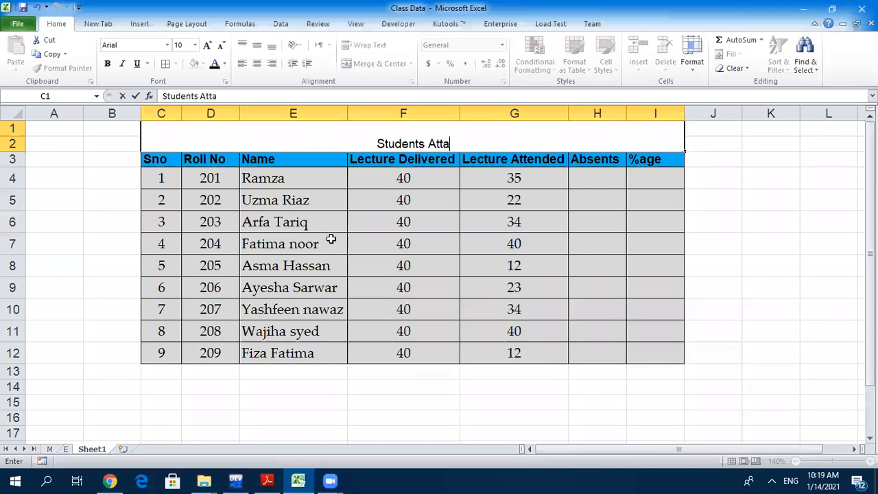
text(ndan)
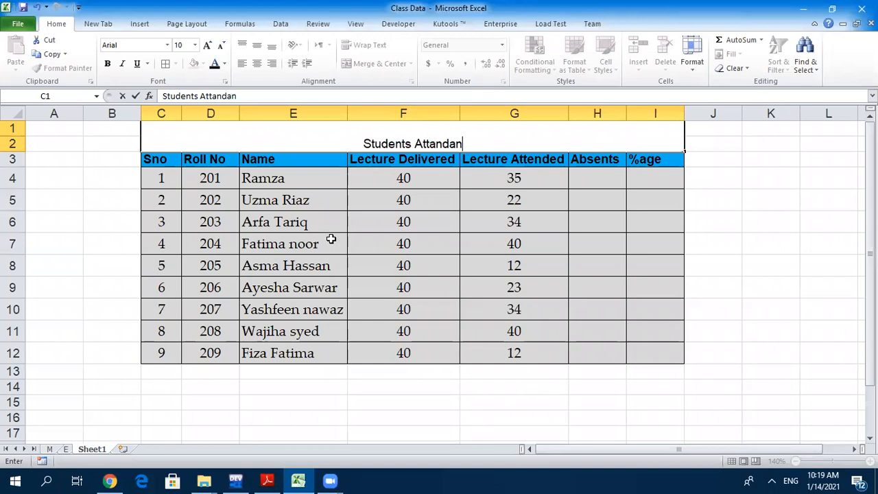
text(ce record)
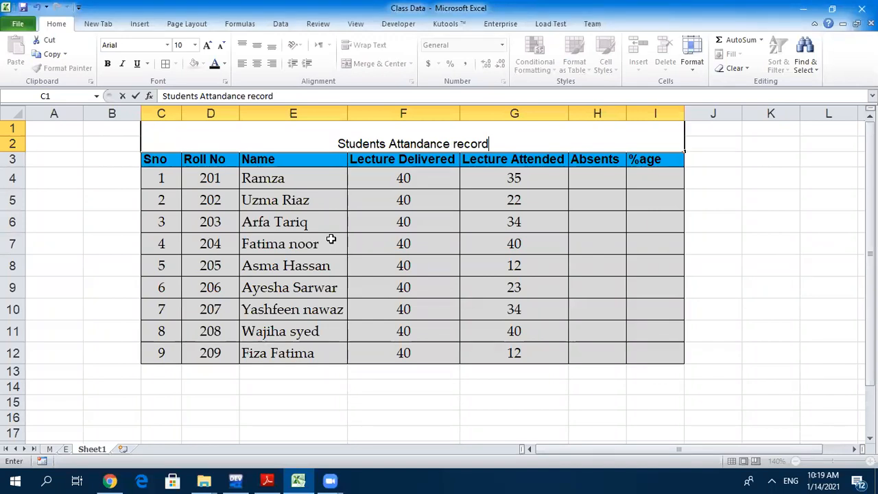
key(alt)
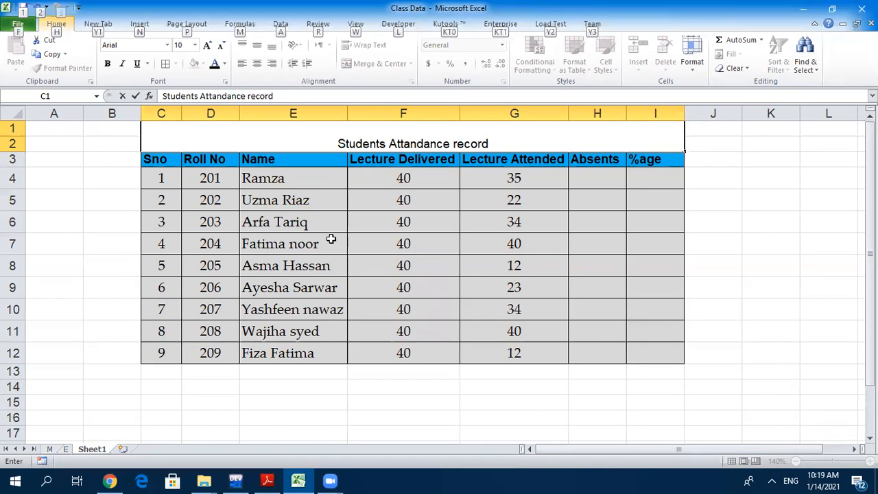
- Add a second line within the title cell reading "Class BS Math" and, spaced apart, "Semester-I"
double_click(495, 142)
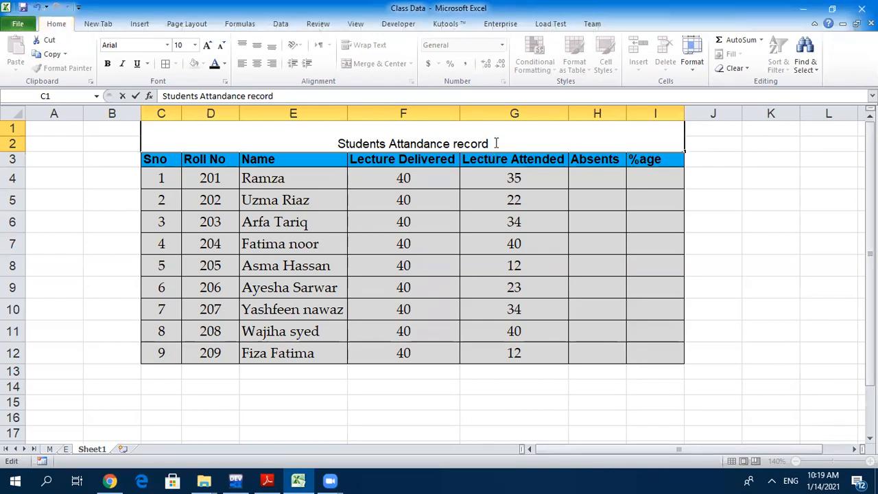
key(alt+Return)
text(C)
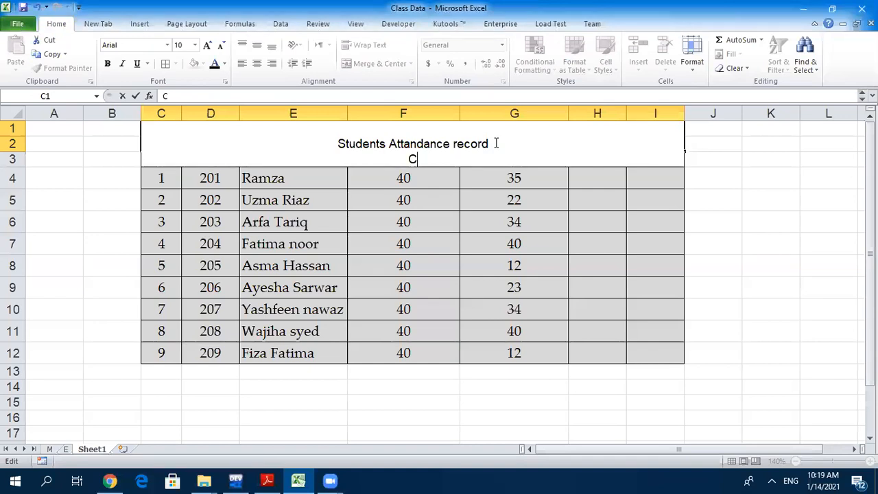
text(lass BS)
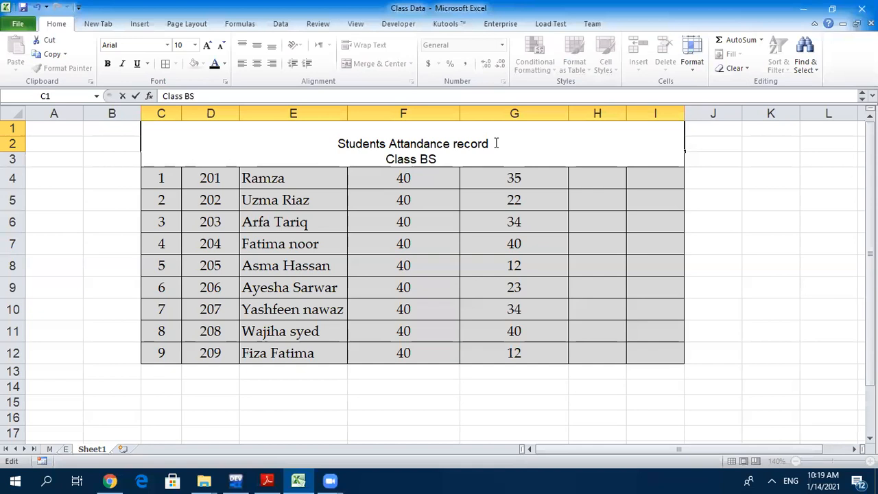
text( Math)
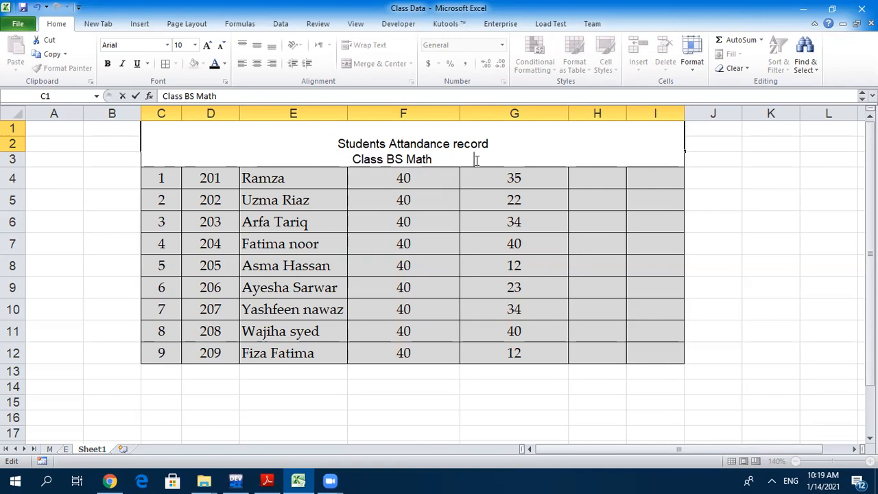
text(Semester)
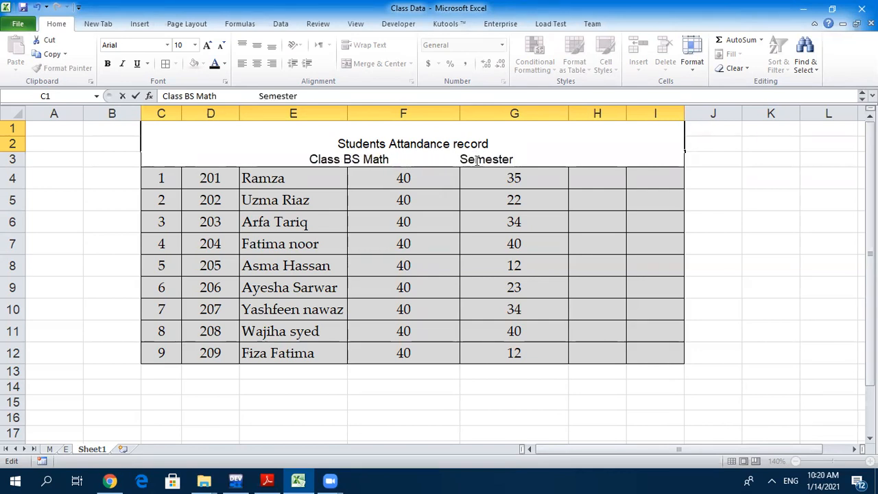
key(BackSpace)
text(-I)
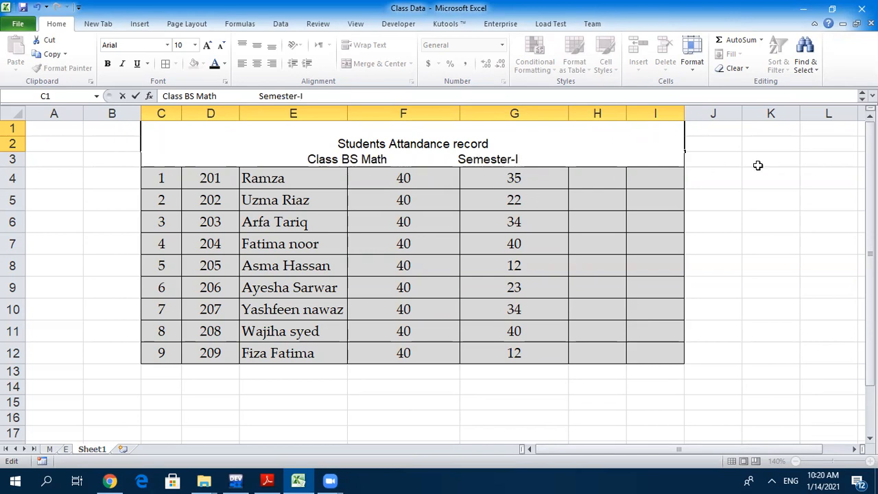
key(ctrl+Return)
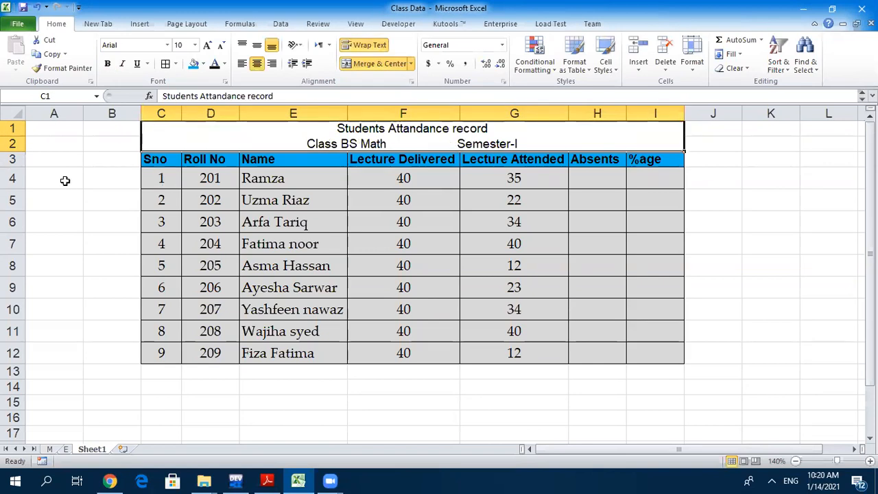
- Increase the height of row 2 and insert two blank sheet rows above the title
drag(15, 158, 18, 161)
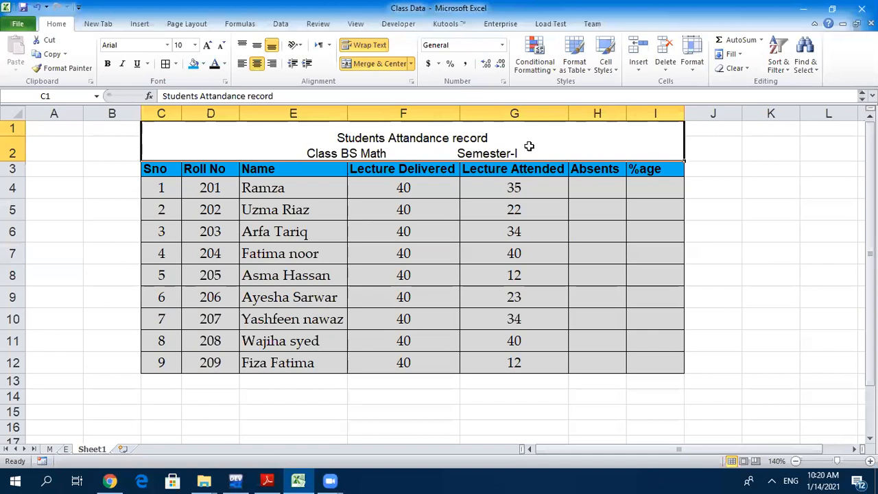
click(638, 72)
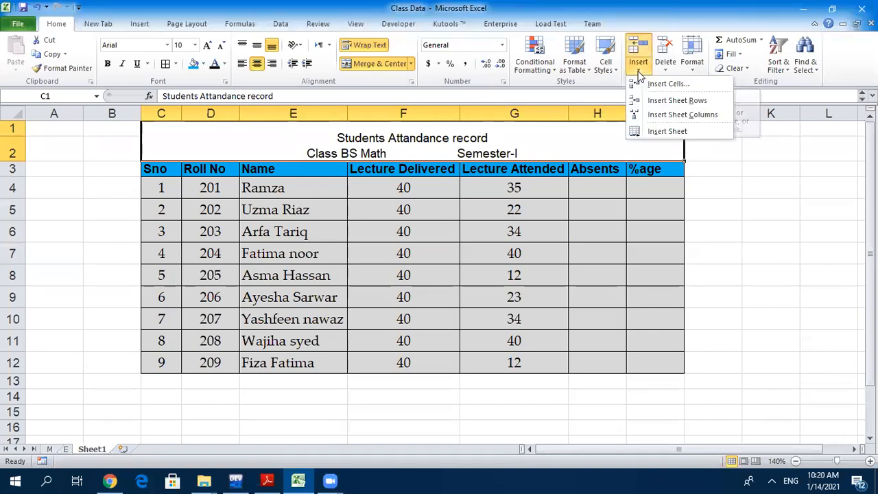
click(682, 103)
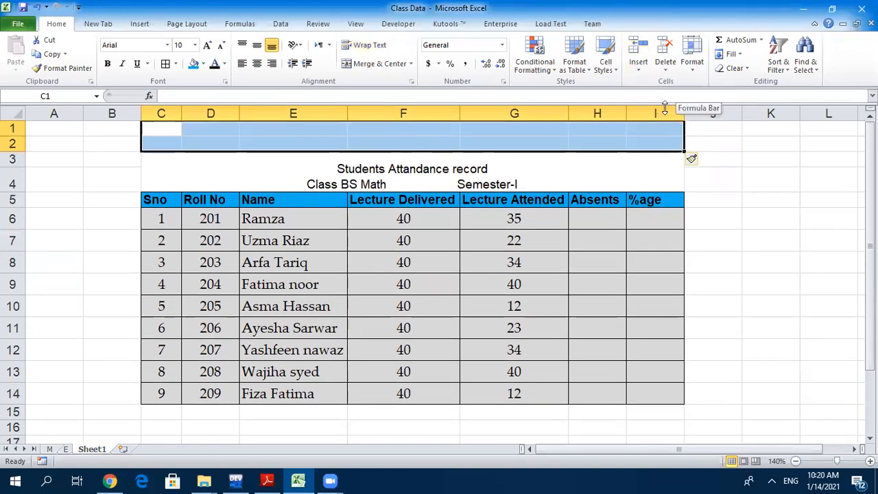
- Try the top, bottom, left and right alignments on the title cell, and leave it middle-aligned and centred
click(473, 177)
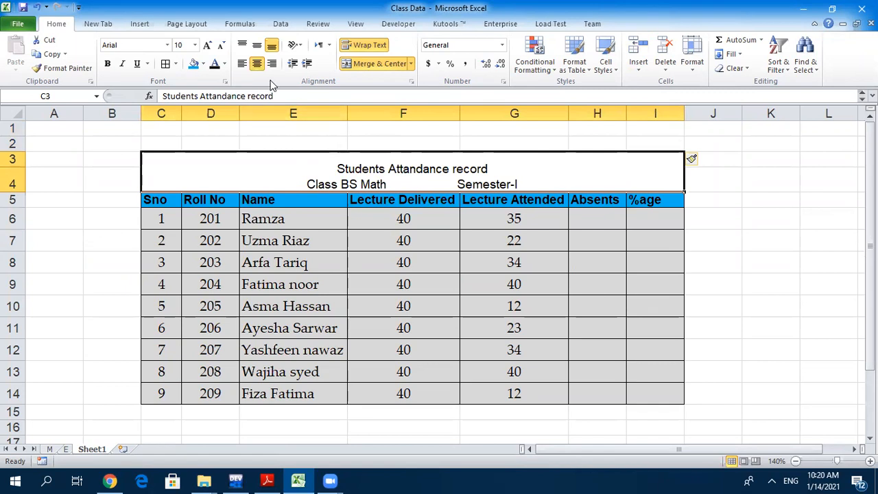
click(256, 45)
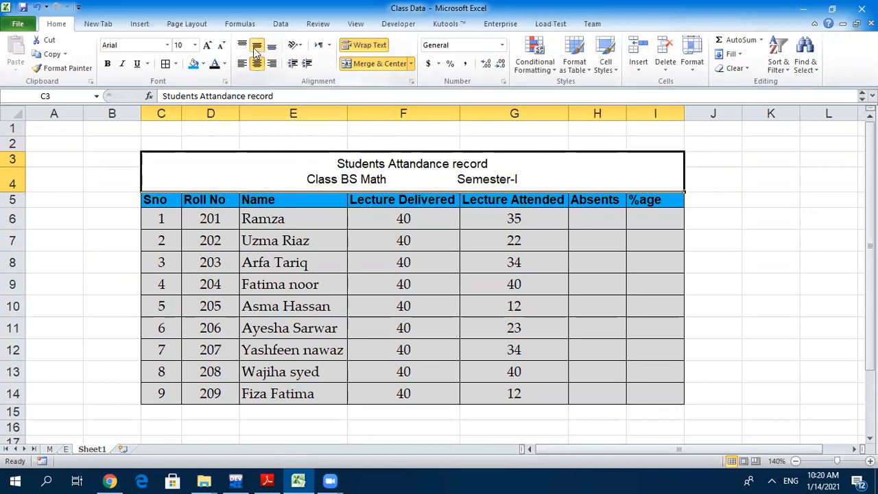
click(243, 45)
click(242, 63)
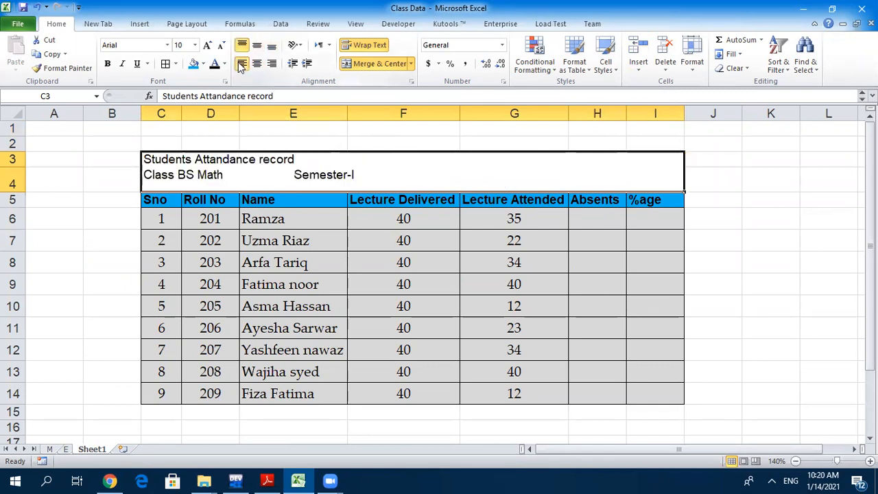
click(257, 64)
click(272, 64)
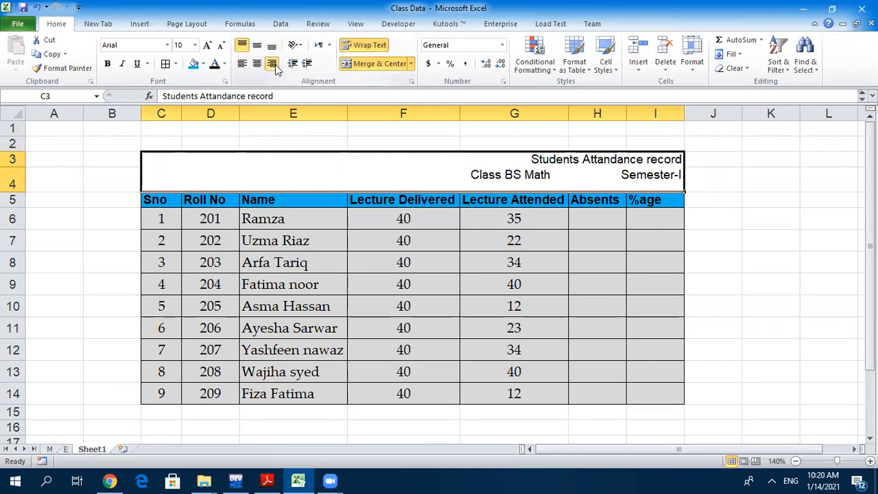
click(271, 45)
click(256, 45)
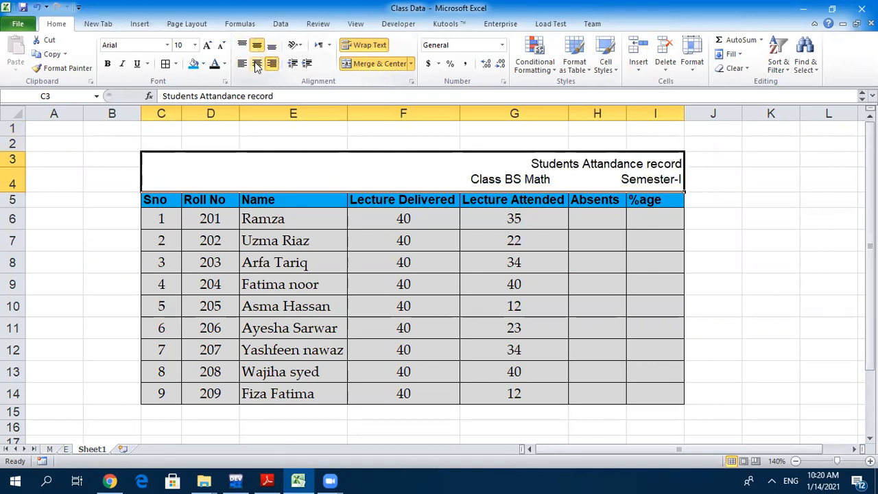
click(256, 64)
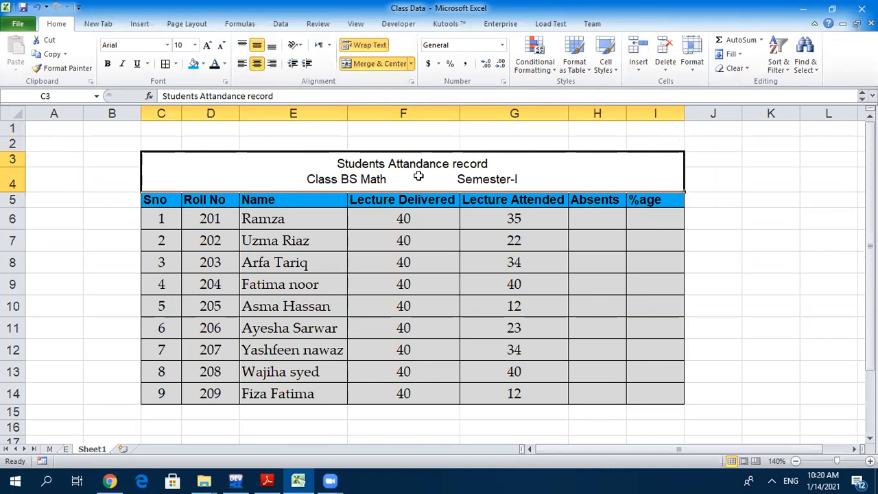
- Change the font of the two-line title to Algerian
click(167, 44)
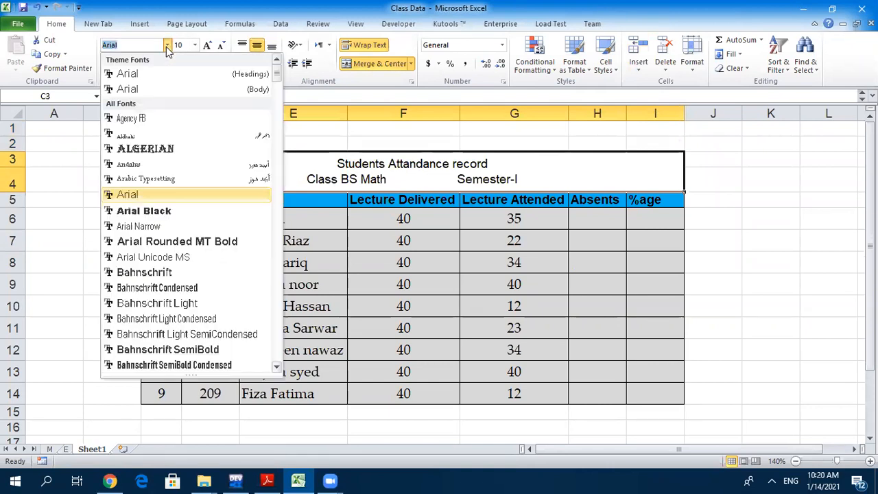
click(137, 152)
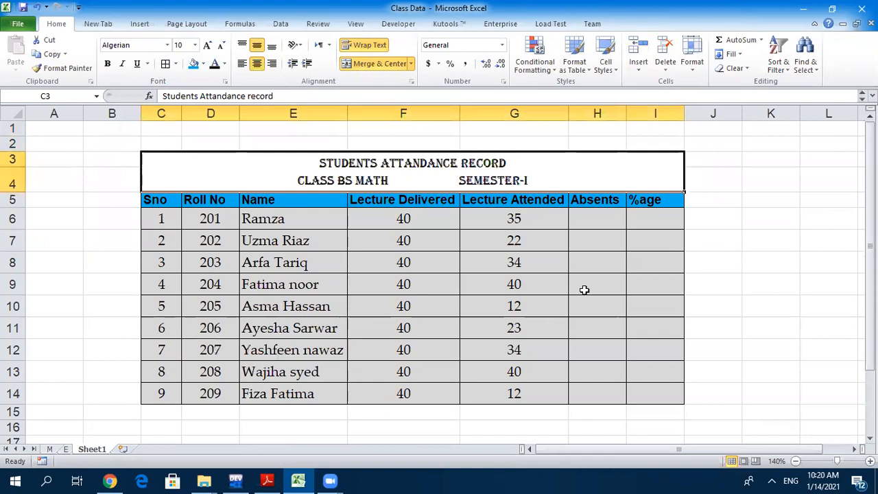
- Calculate the first student's absents in H6 with the formula =F6-G6, subtracting lectures attended from lectures delivered
click(591, 220)
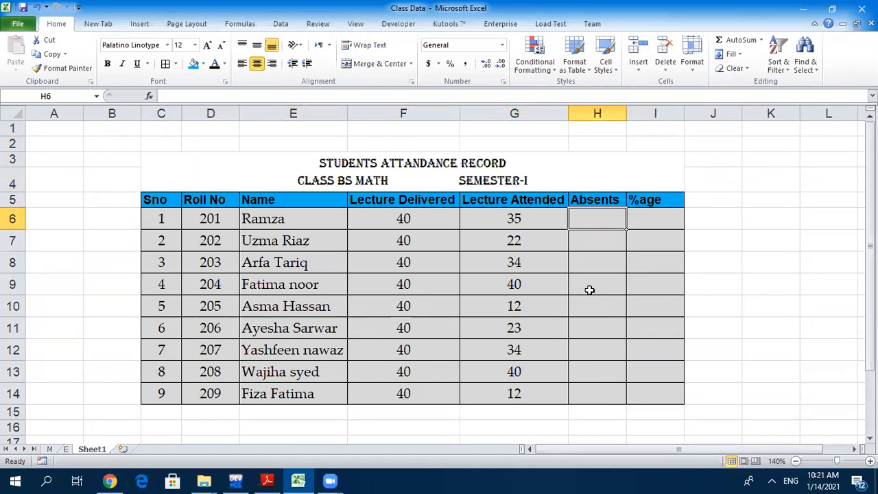
click(416, 219)
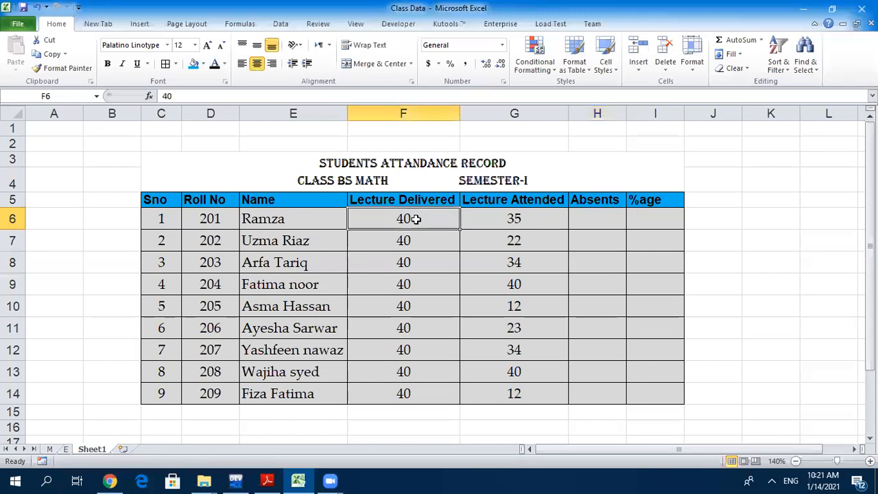
click(538, 220)
click(588, 223)
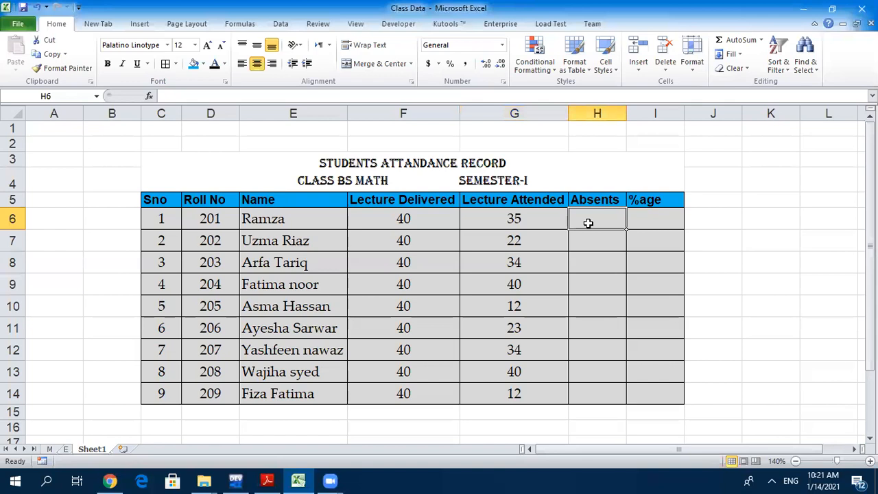
text(5)
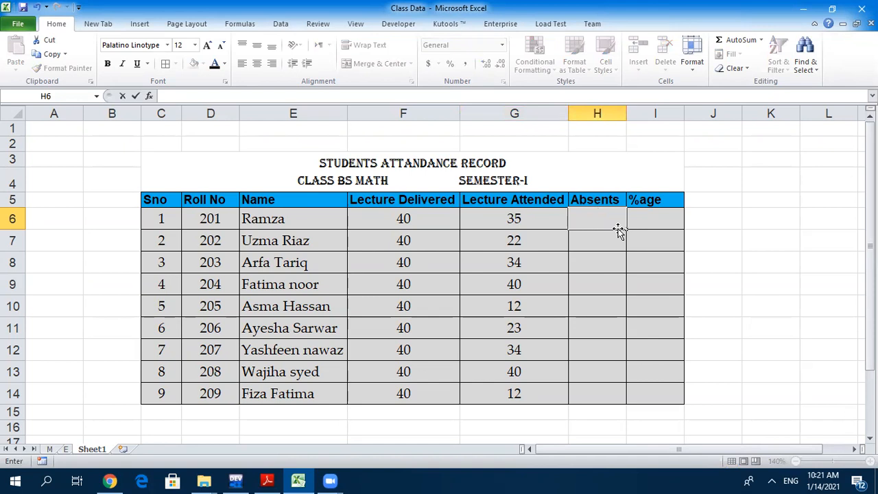
text(=)
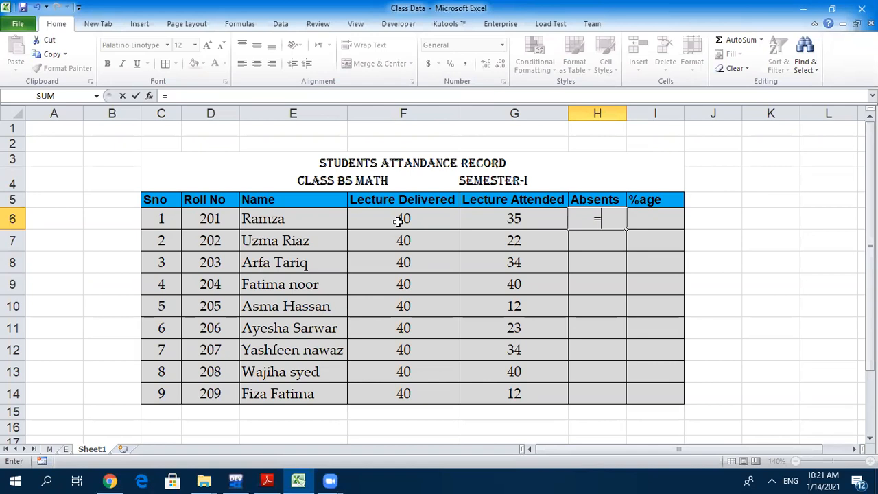
text(f6)
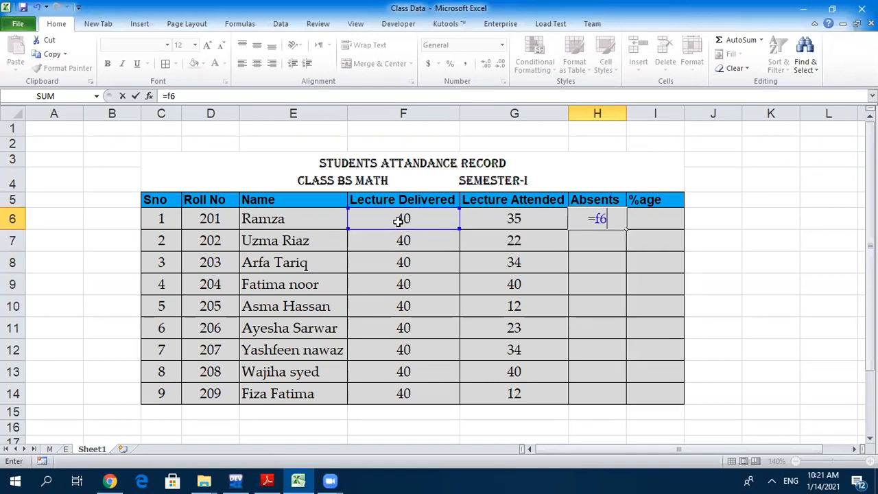
text(-g6)
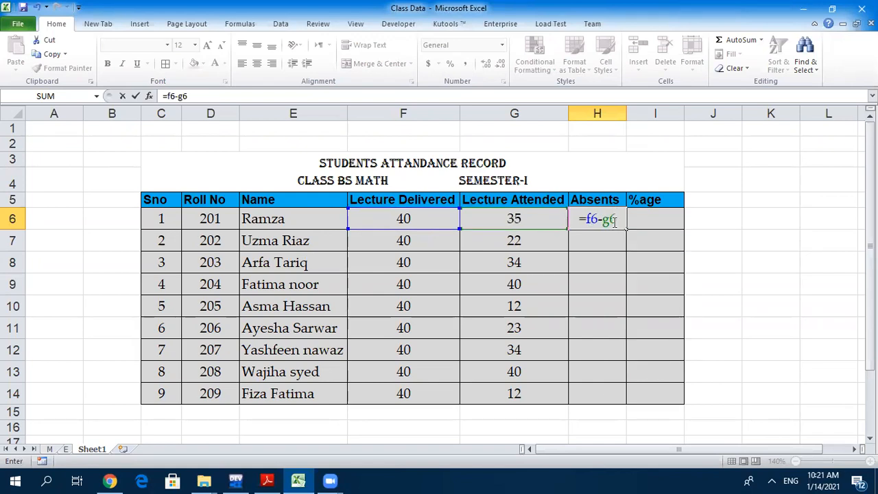
key(Return)
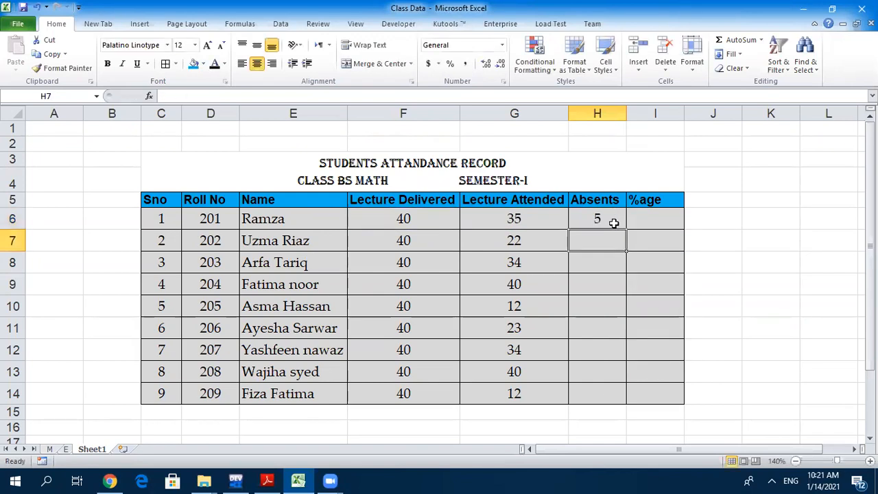
click(600, 219)
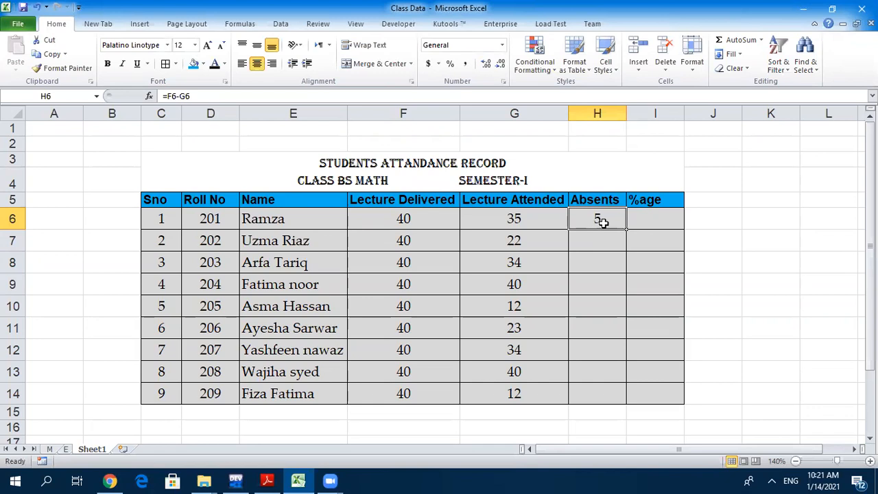
- Fill the absents formula from H6 down to H14 and check several rows against the lectures delivered and attended
drag(625, 229, 615, 394)
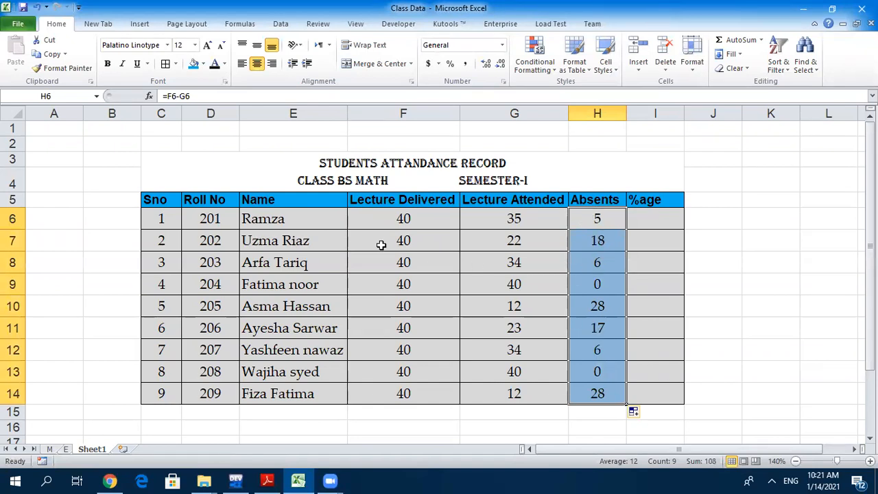
click(511, 241)
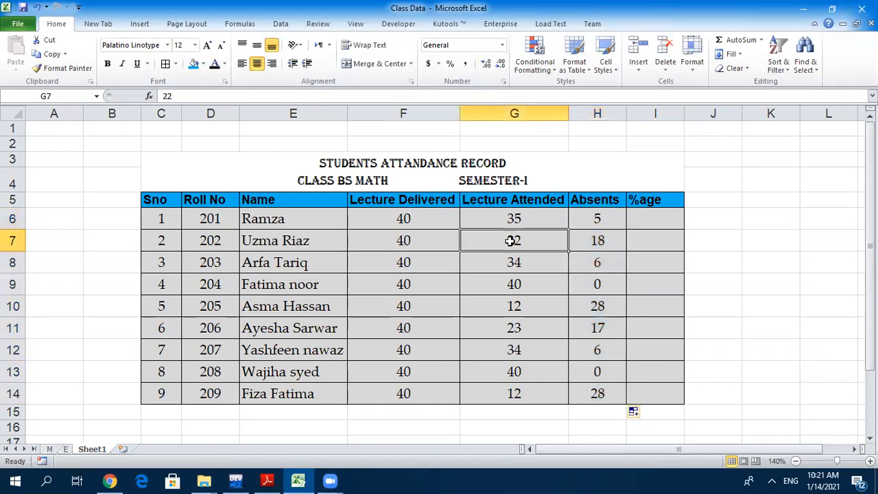
click(605, 241)
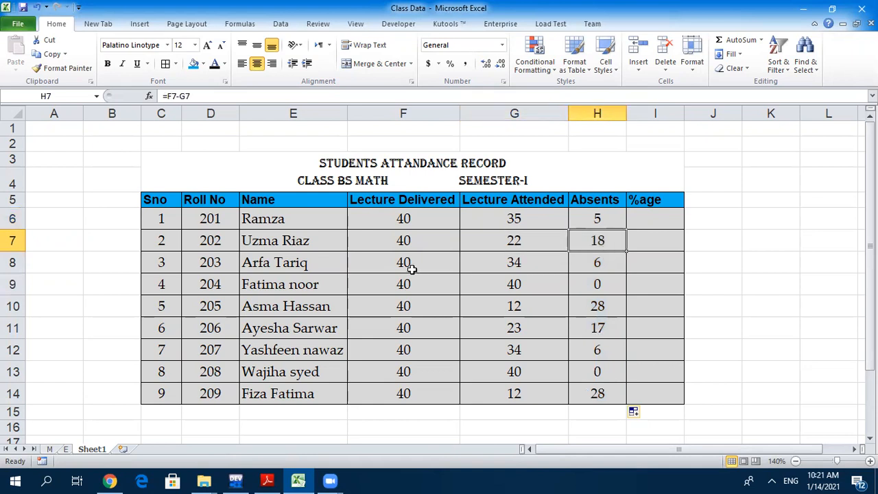
click(500, 262)
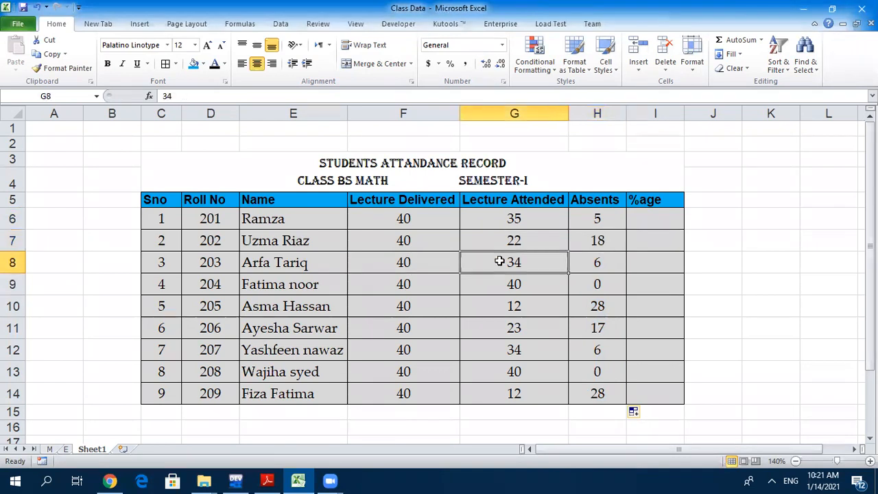
click(590, 263)
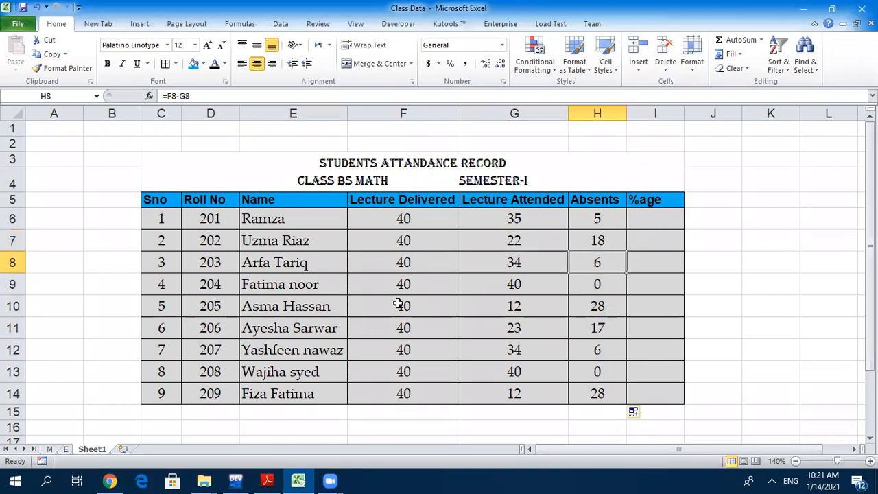
click(598, 284)
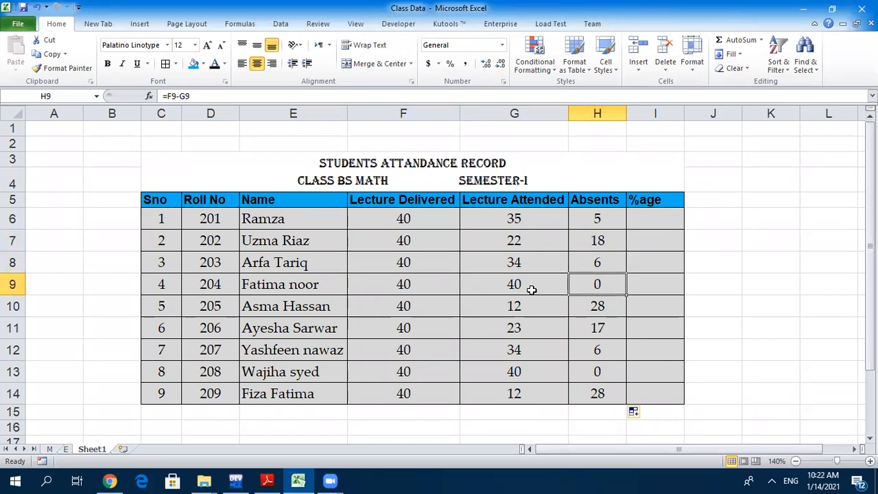
- Set the fifth student's lectures attended in G10 to 22 and review the Absents column for all students
click(524, 306)
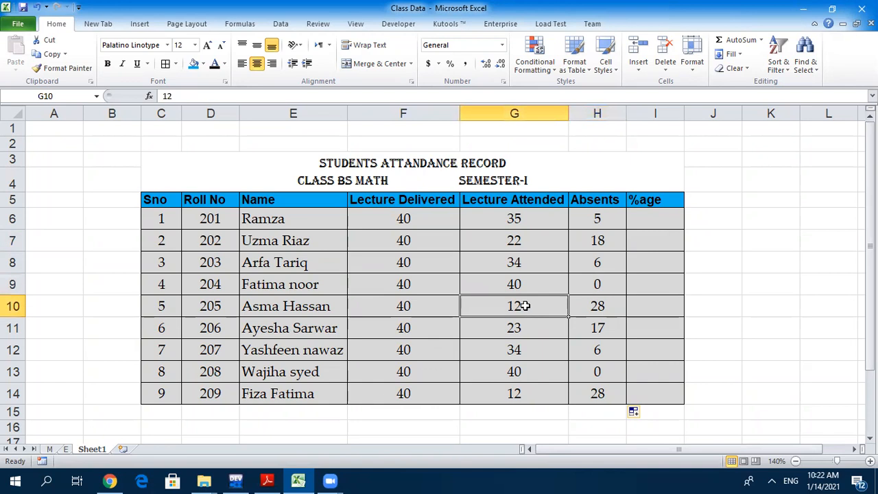
text(22)
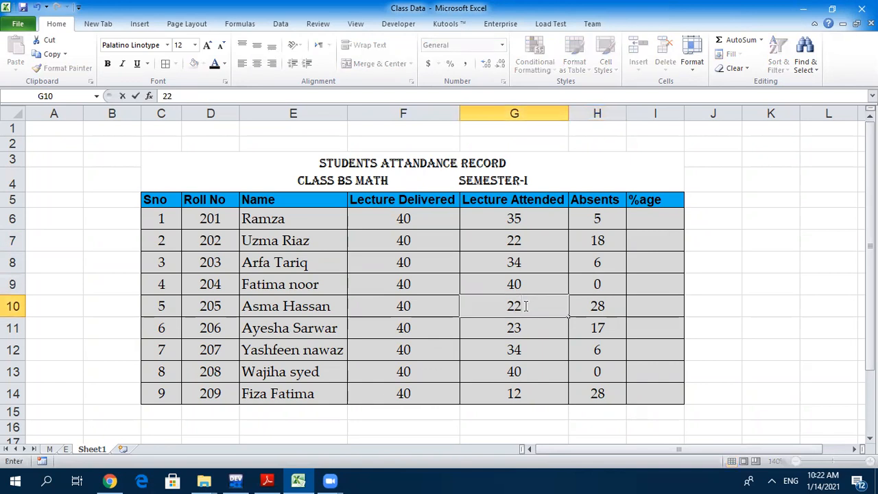
click(564, 328)
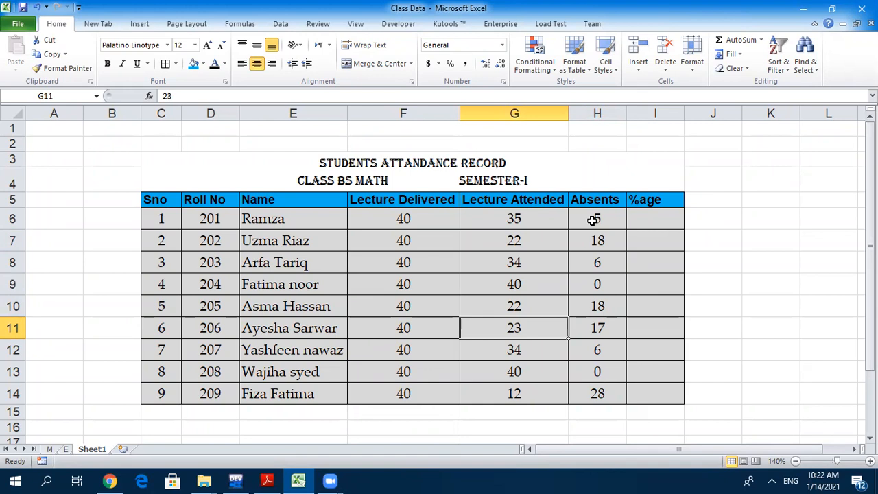
drag(593, 219, 597, 388)
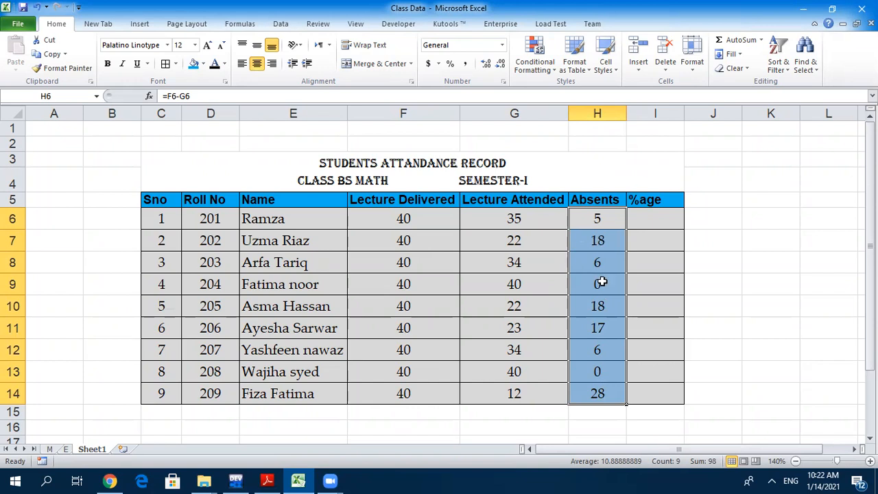
click(498, 225)
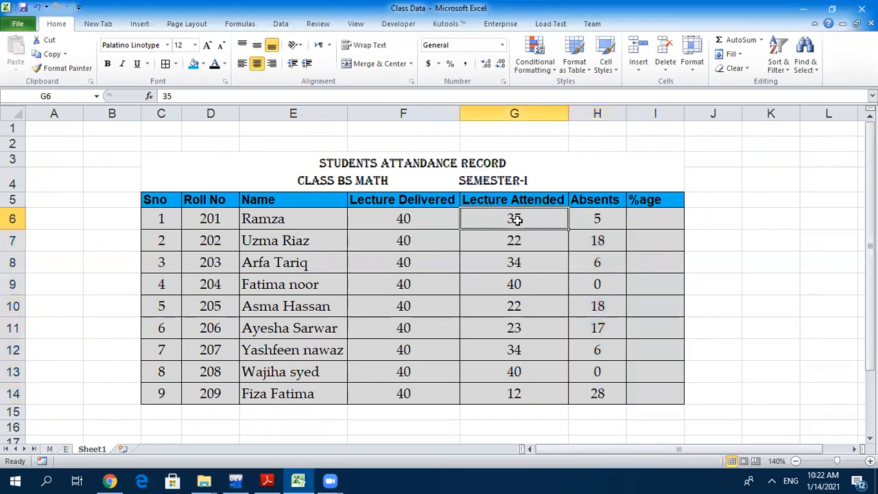
click(601, 218)
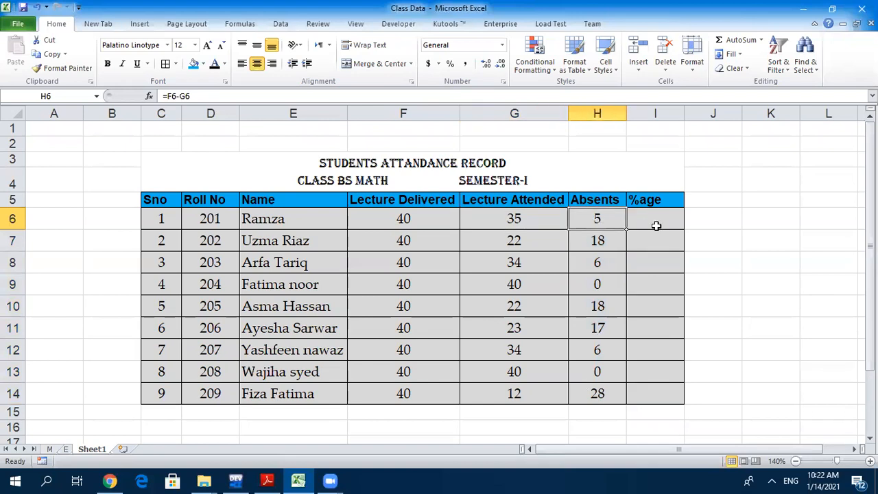
- Calculate the first student's attendance percentage in I6 with the formula =G6/F6*100
click(654, 222)
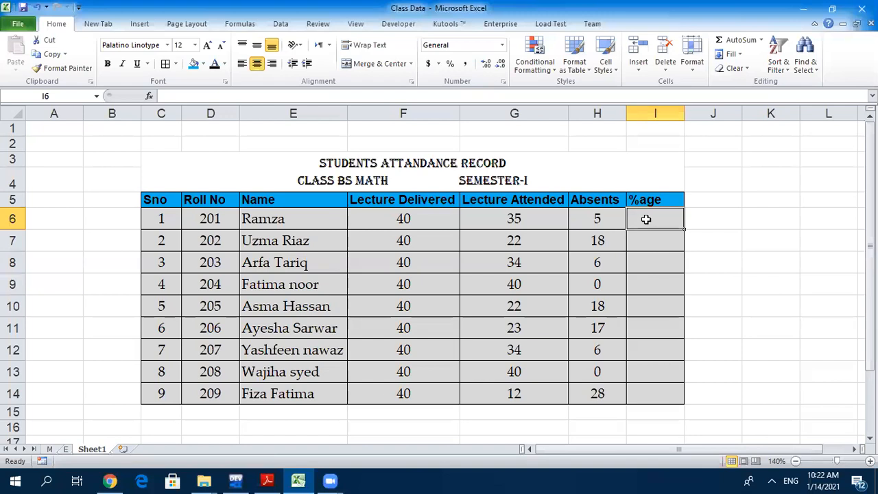
text(=)
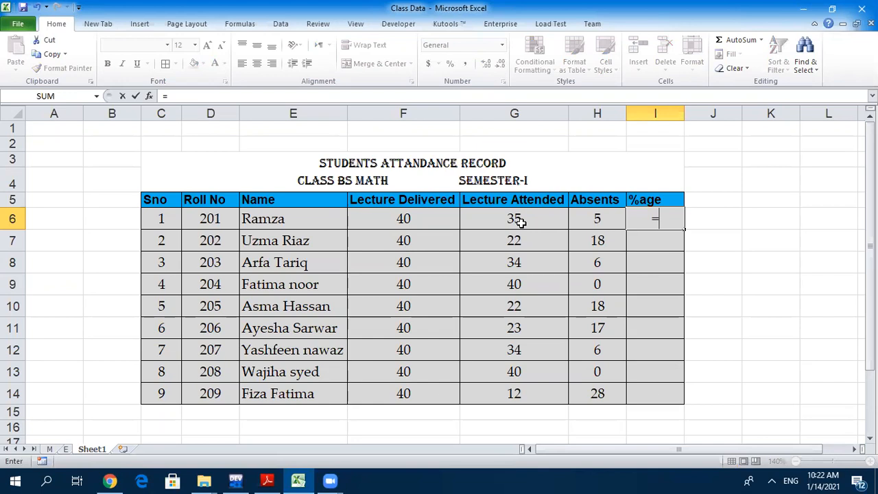
text(g6/)
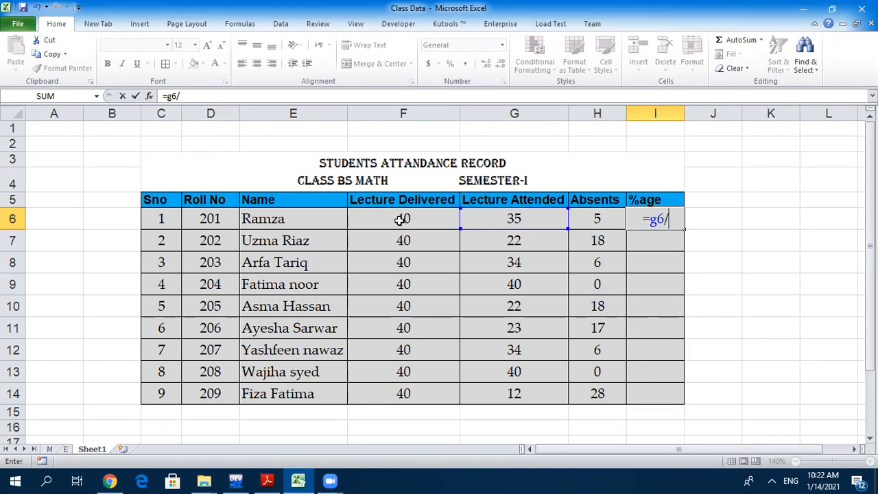
text(f6)
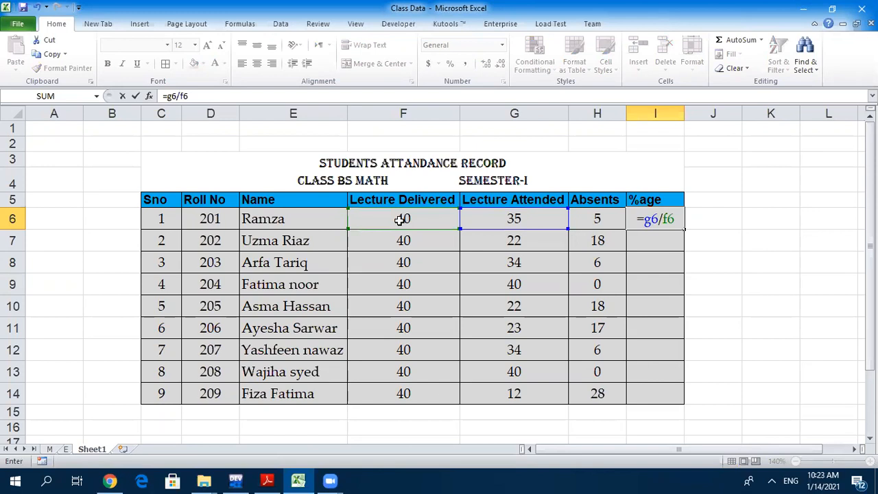
text(*100)
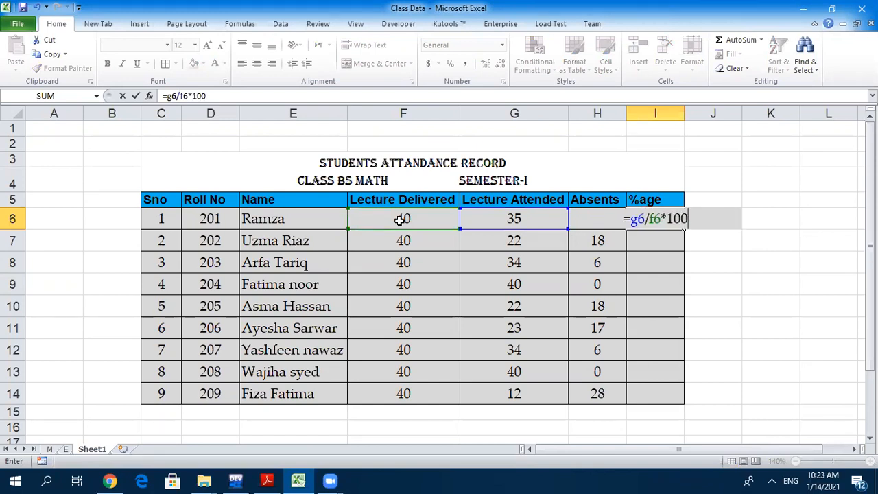
key(Return)
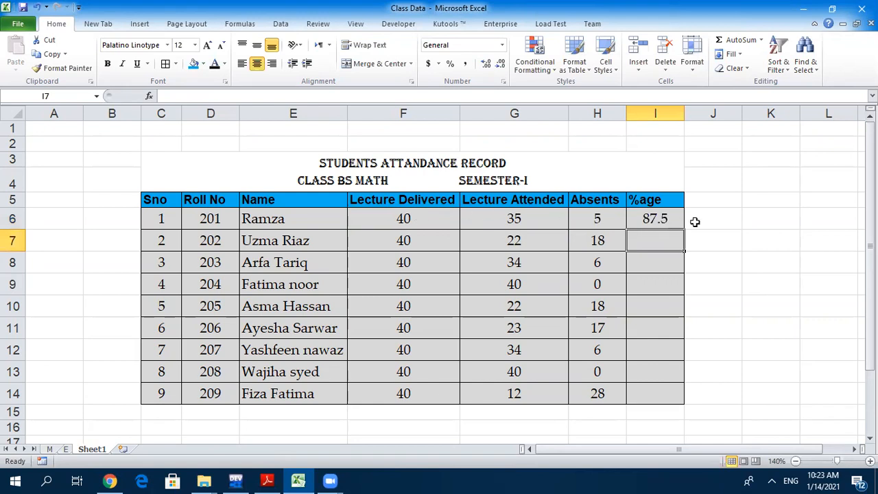
- Fill the percentage formula from I6 down to I14 and check the results in rows 9 and 13
click(666, 222)
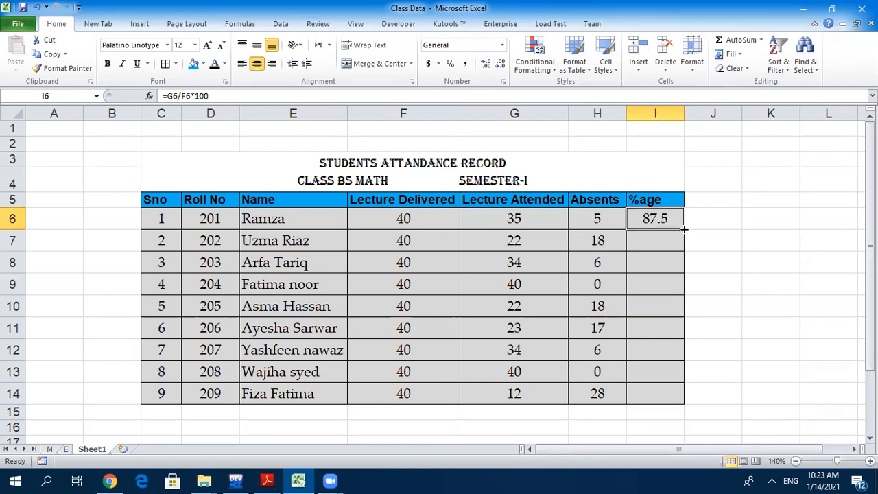
double_click(684, 229)
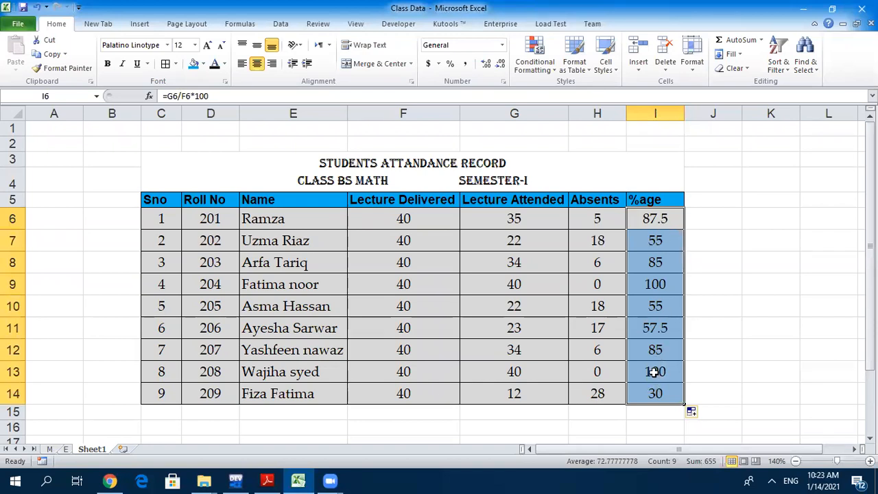
click(408, 374)
click(492, 371)
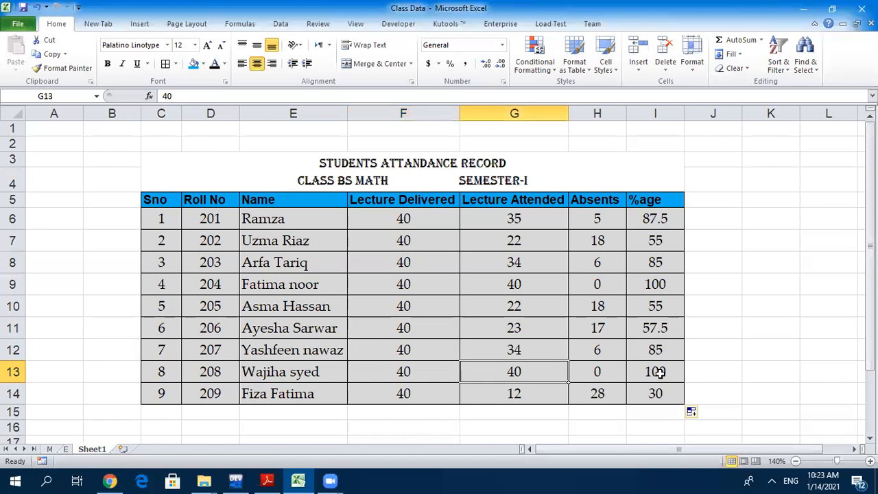
click(655, 372)
click(657, 286)
click(648, 374)
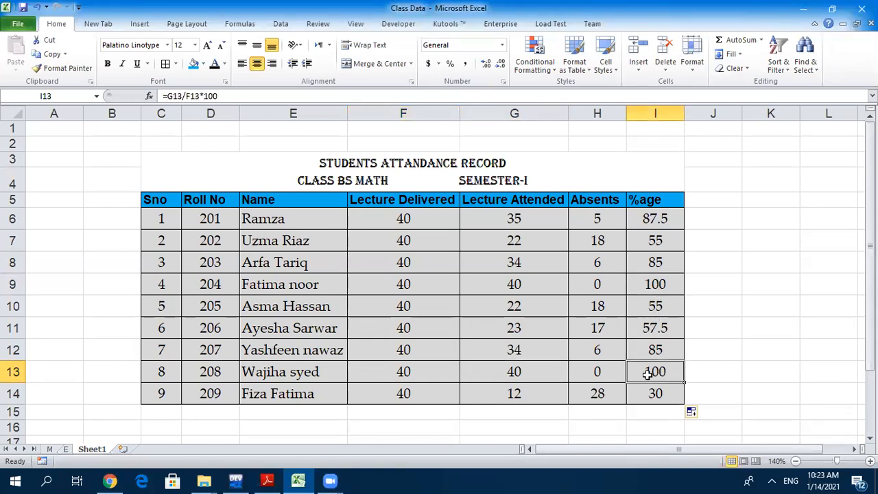
click(656, 282)
click(651, 375)
- Add a Less Than conditional formatting rule to G6:G14 for values under 20, using Light Red Fill with Dark Red Text
click(523, 217)
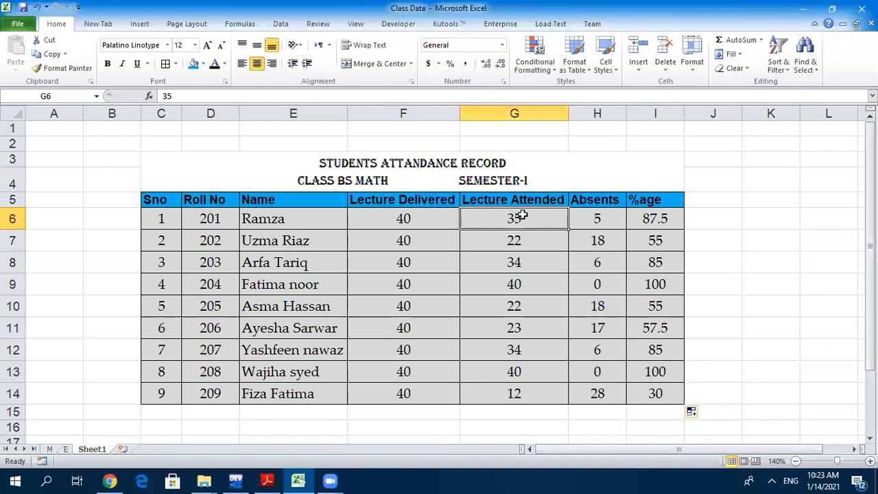
drag(523, 219, 515, 391)
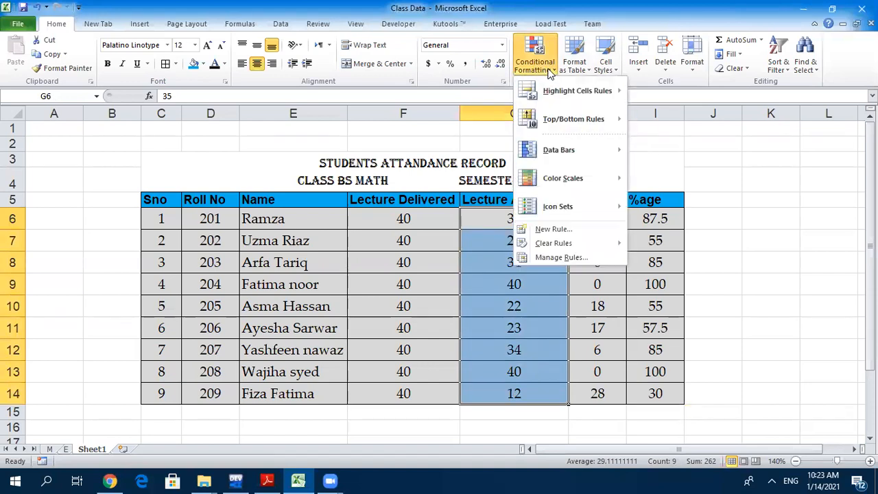
mouse_move(574, 91)
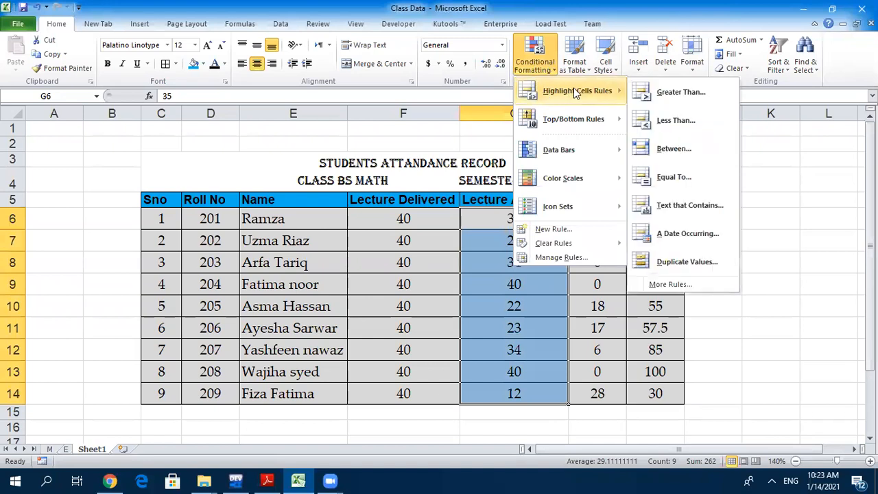
click(673, 124)
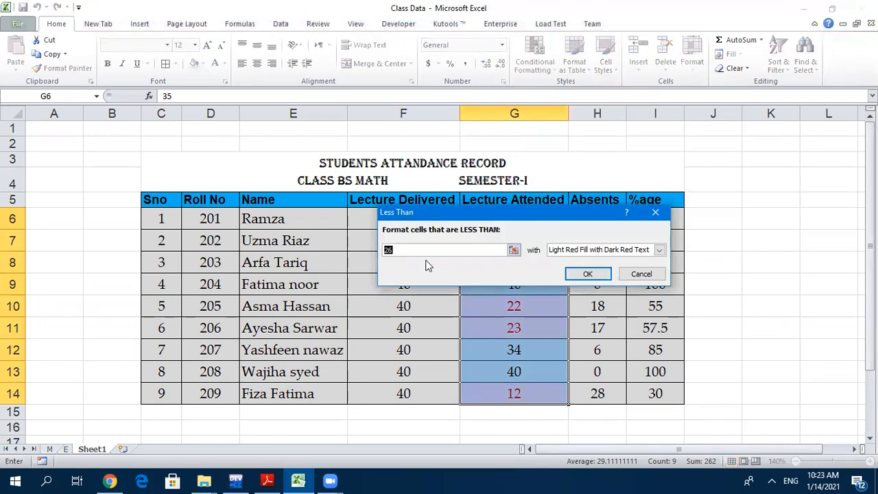
text(2)
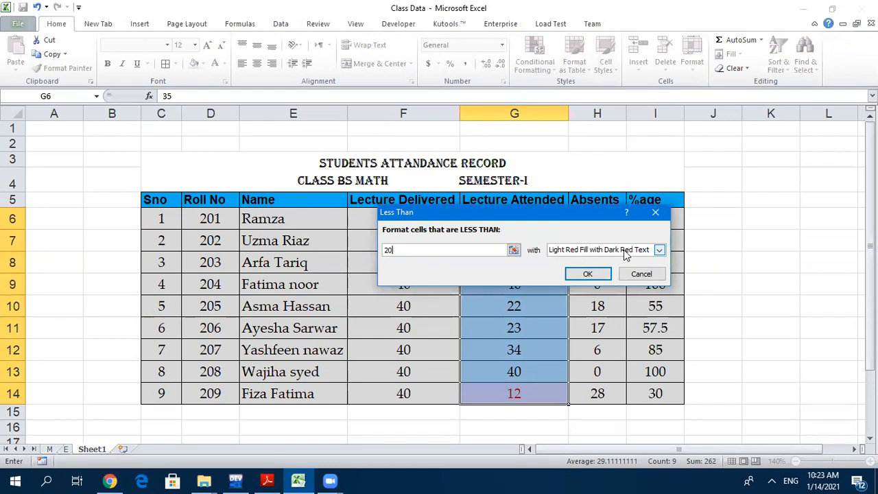
click(590, 274)
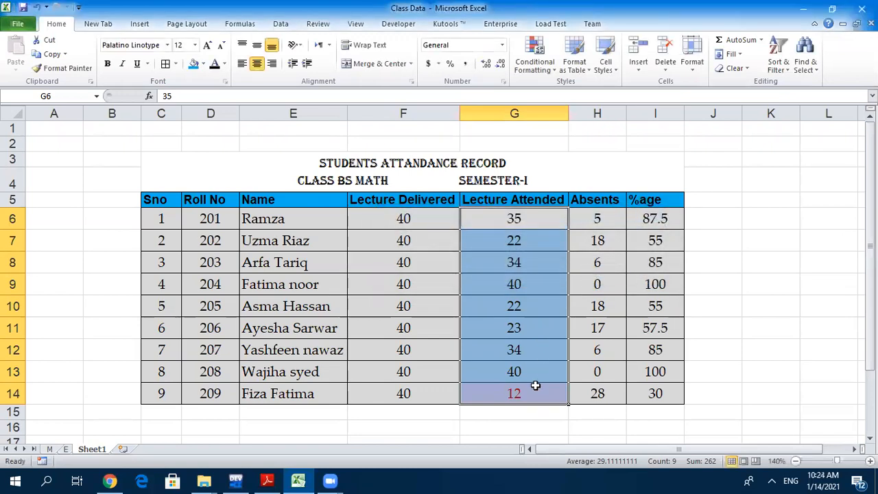
click(557, 386)
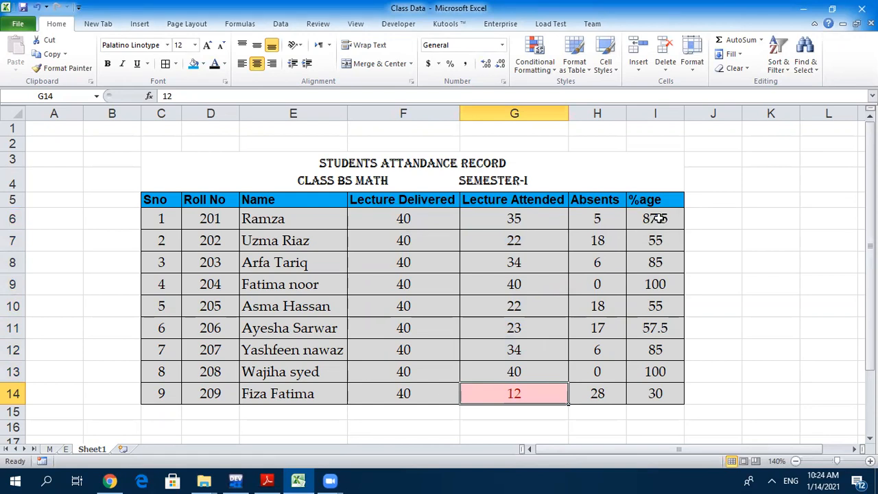
- Set the lectures attended in G10 and G7 to 14 to test the Less Than highlighting
click(503, 308)
text(14)
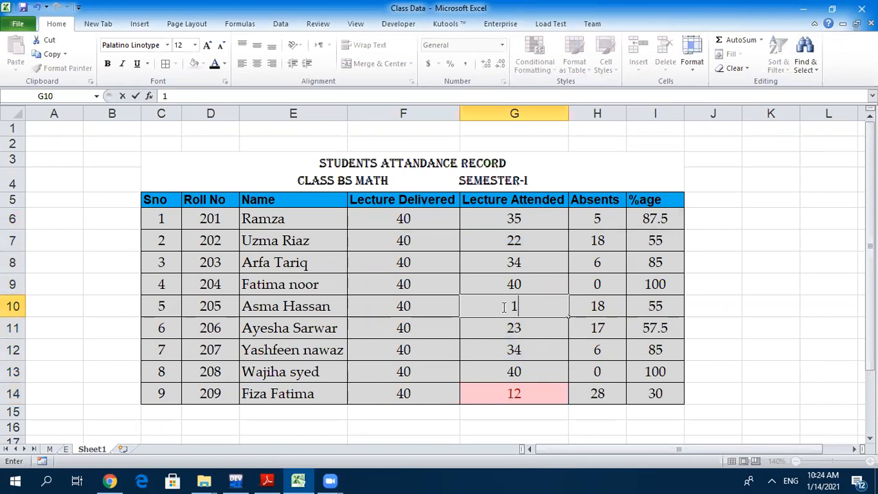
click(554, 329)
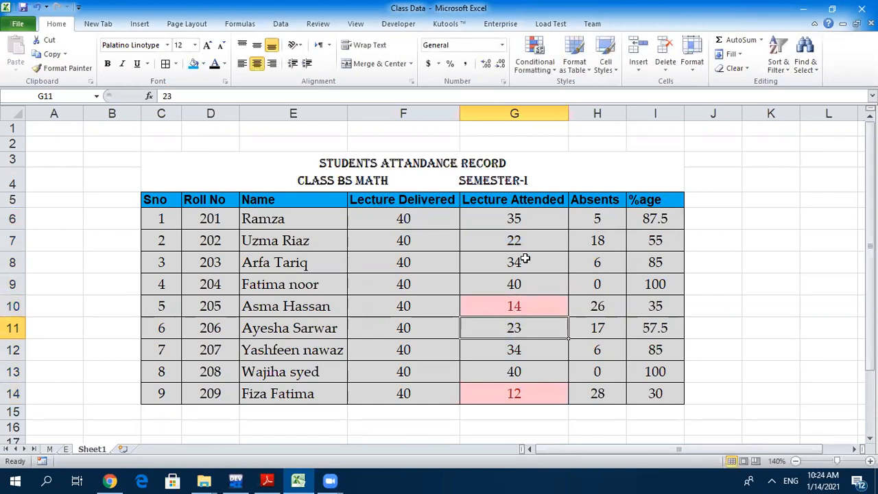
click(510, 240)
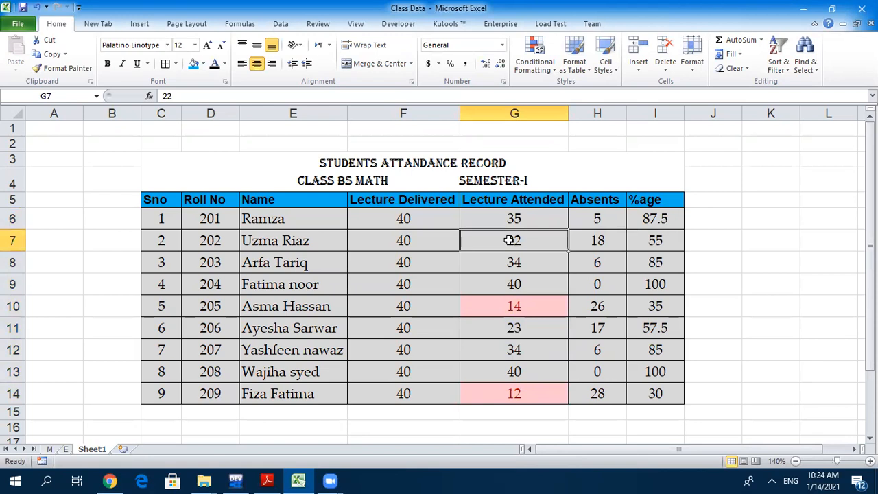
text(14)
click(519, 290)
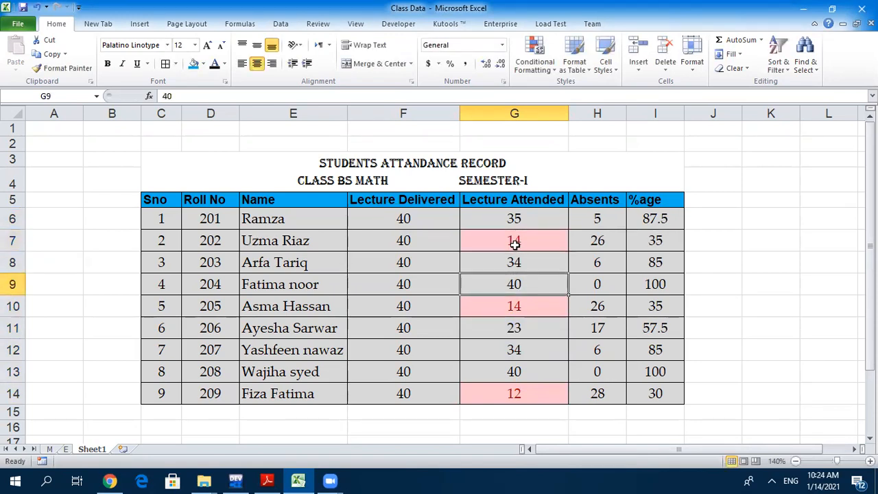
- Add a Less Than conditional formatting rule to I6:I14 for percentages under 50, using Light Red Fill with Dark Red Text
click(600, 217)
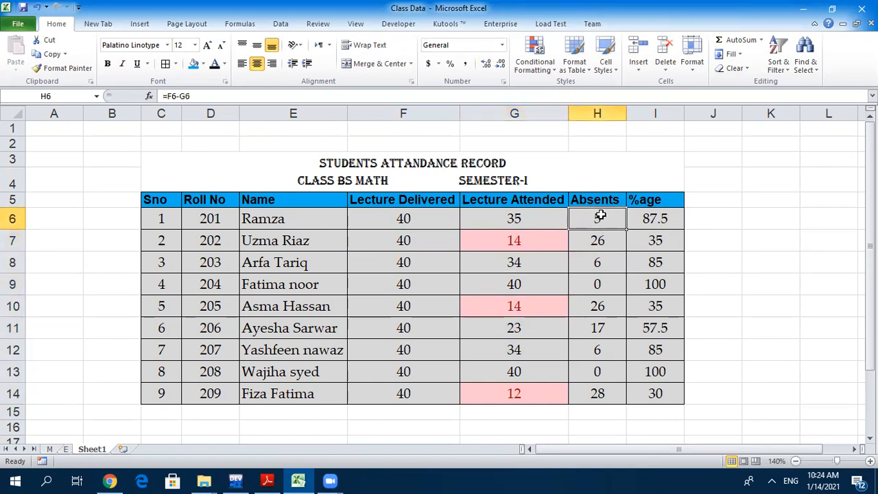
click(650, 220)
drag(651, 220, 652, 393)
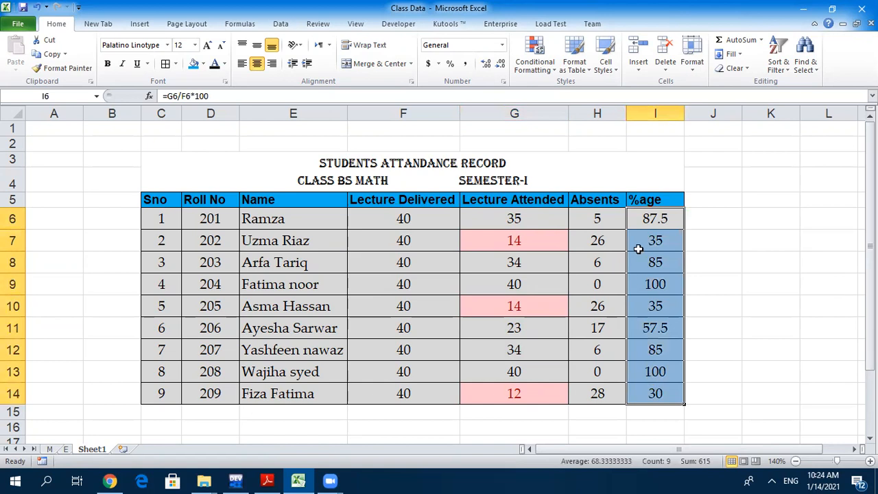
click(548, 71)
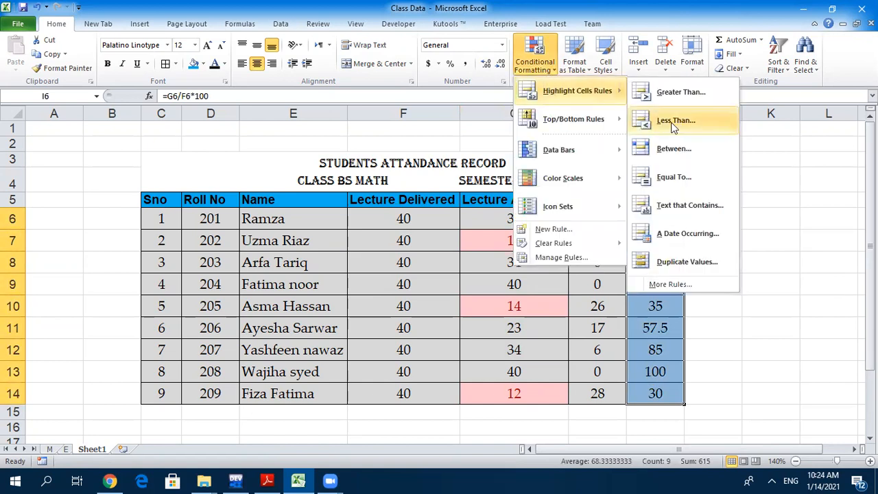
click(678, 122)
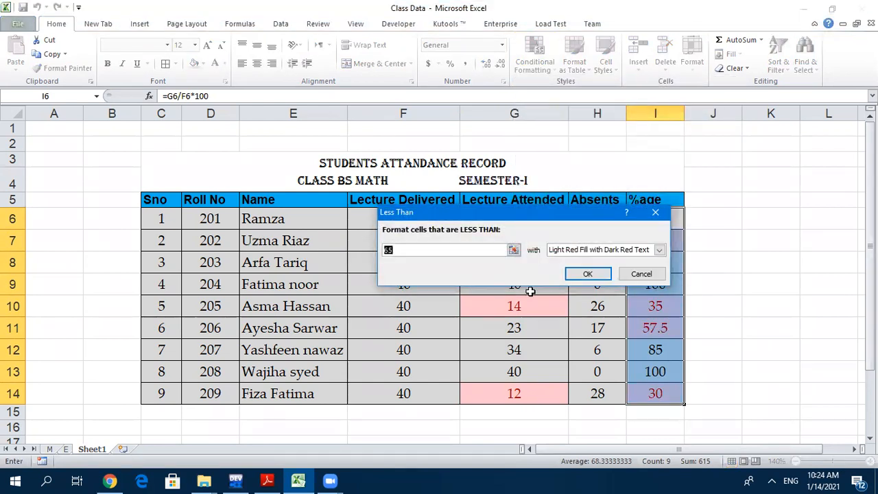
text(50)
click(588, 273)
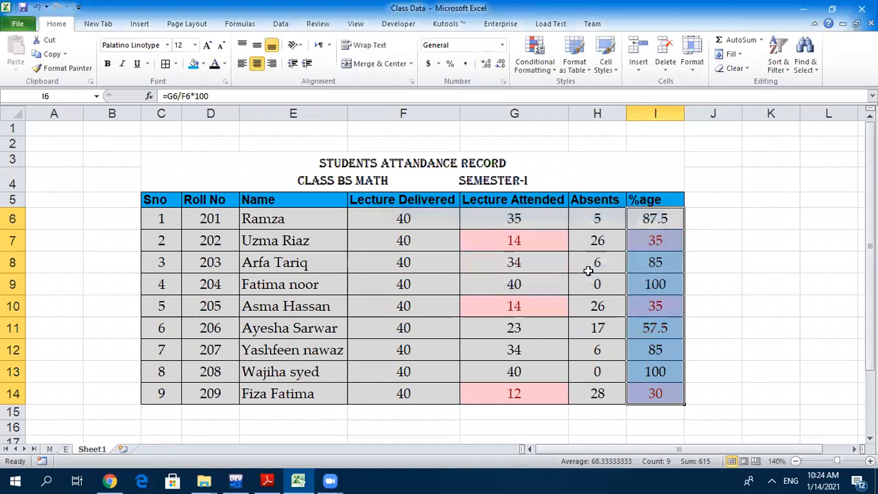
click(653, 242)
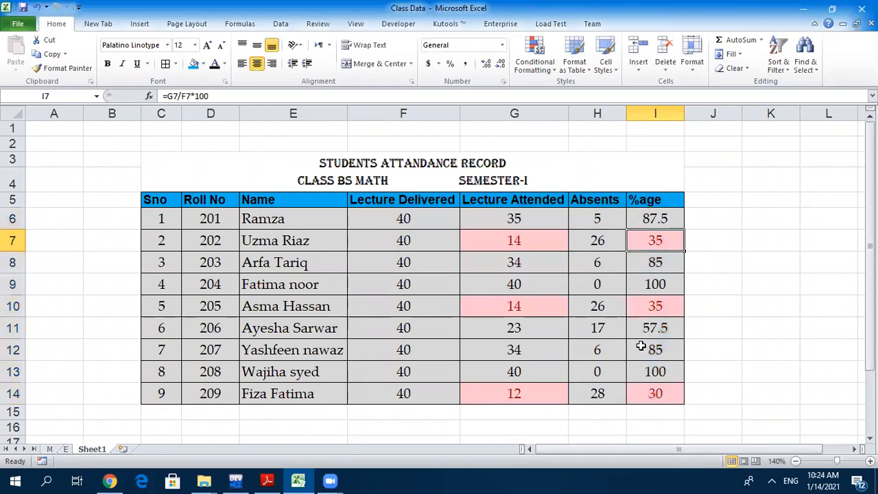
click(647, 309)
click(642, 397)
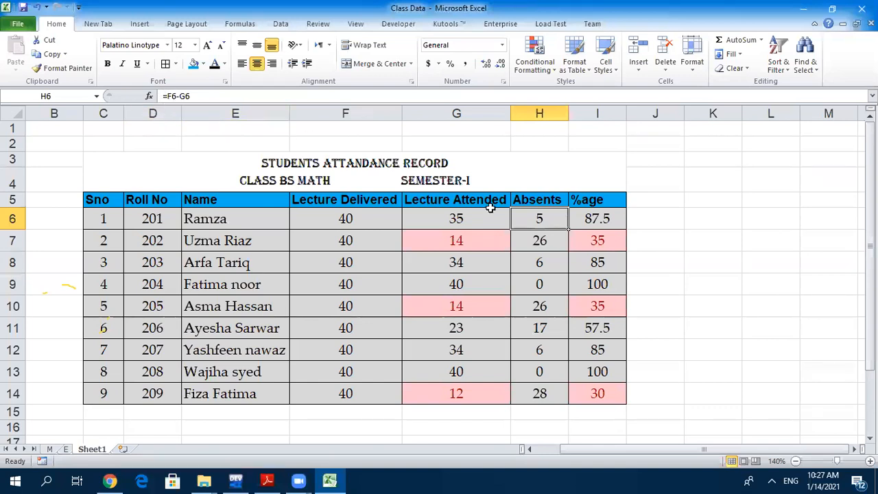
double_click(546, 218)
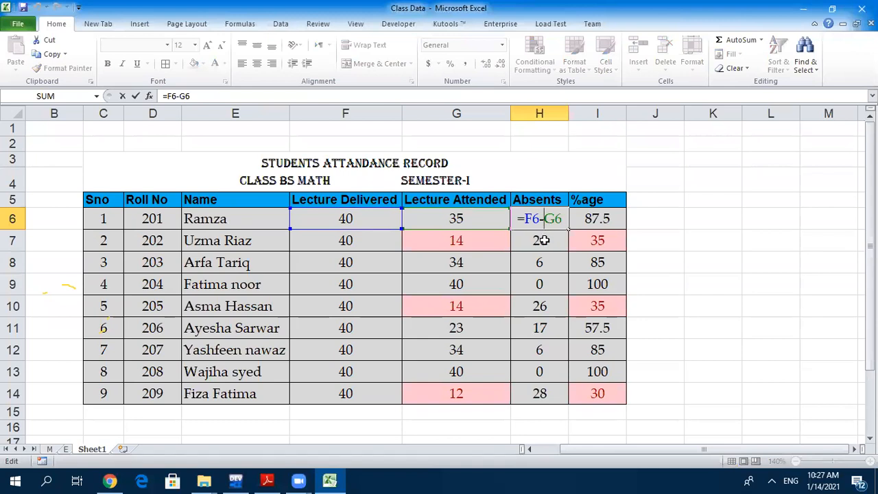
click(659, 367)
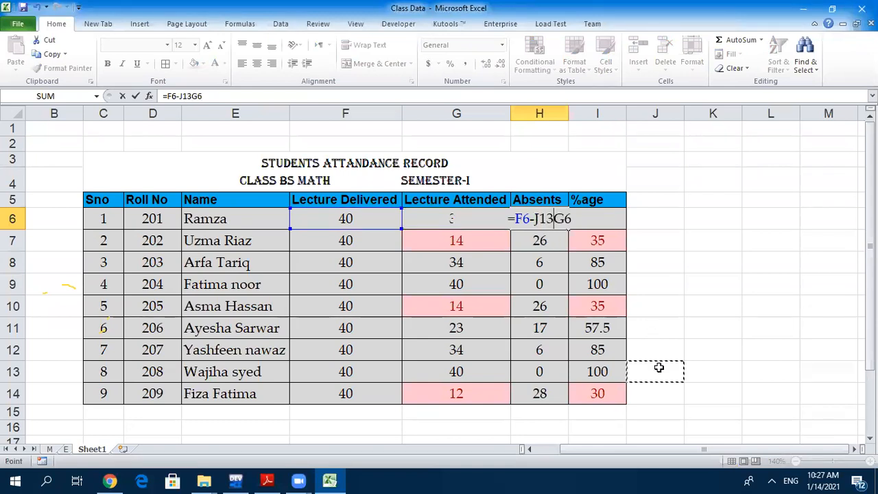
key(Escape)
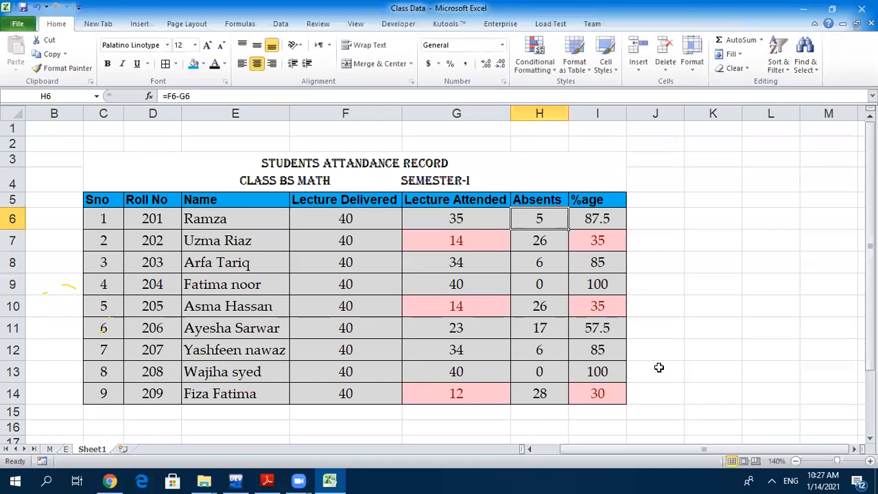
- Enter the labels Max in F16 and Min in F17 below the attendance table
click(870, 438)
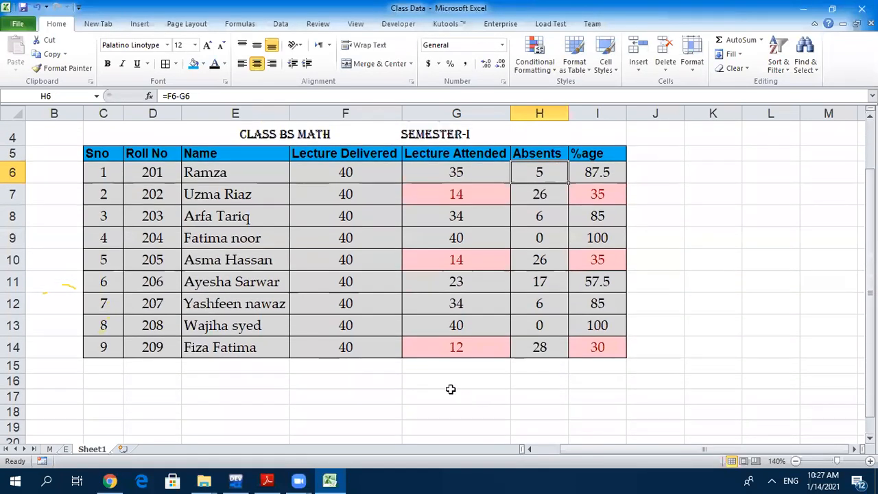
click(450, 383)
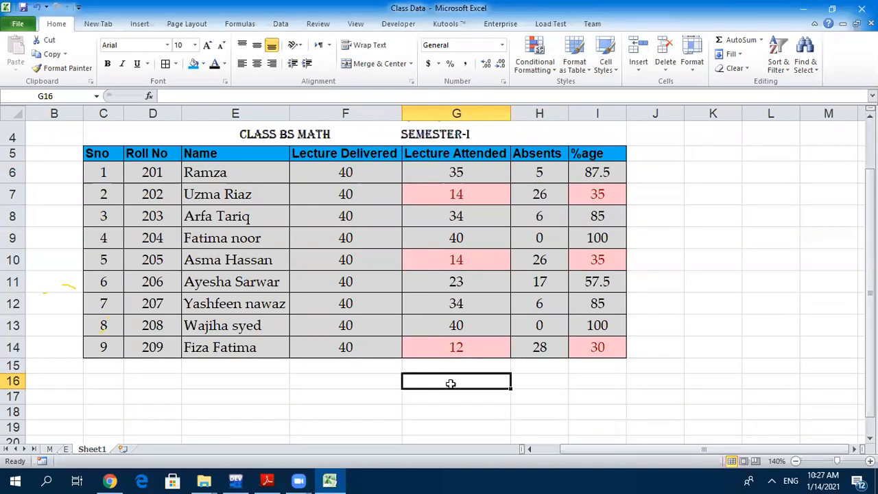
click(445, 397)
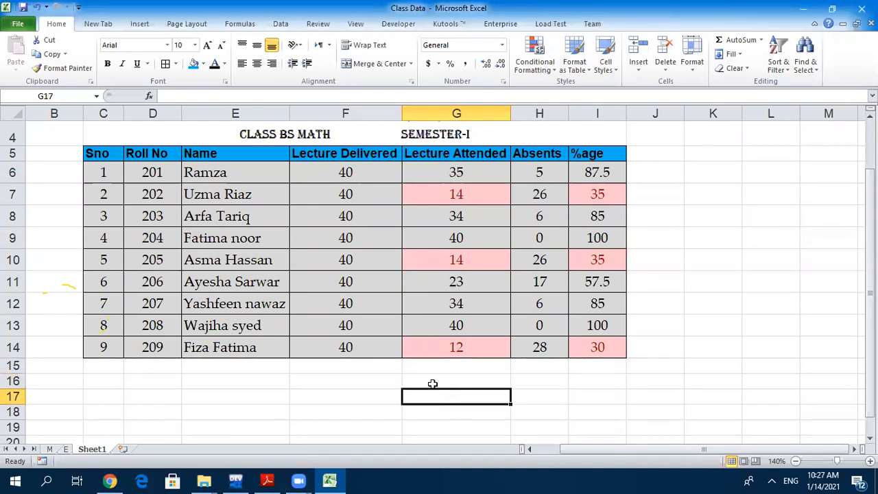
click(428, 380)
click(371, 382)
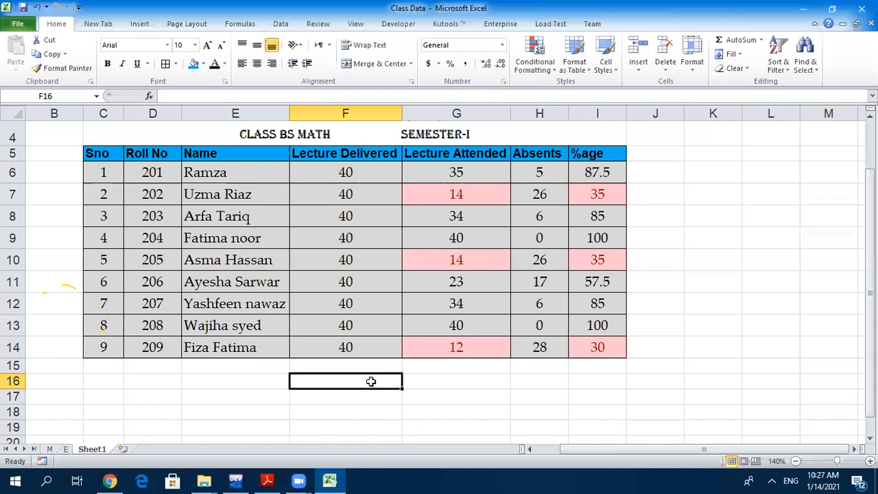
text(Ma)
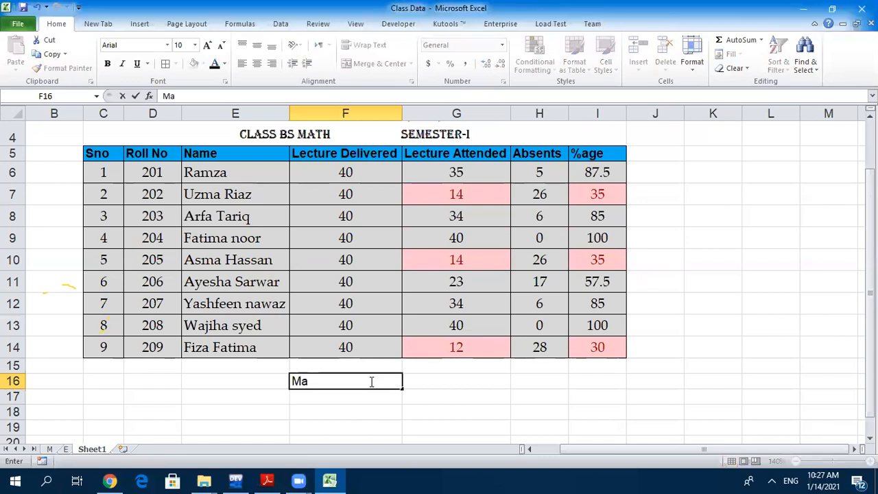
text(x)
key(Return)
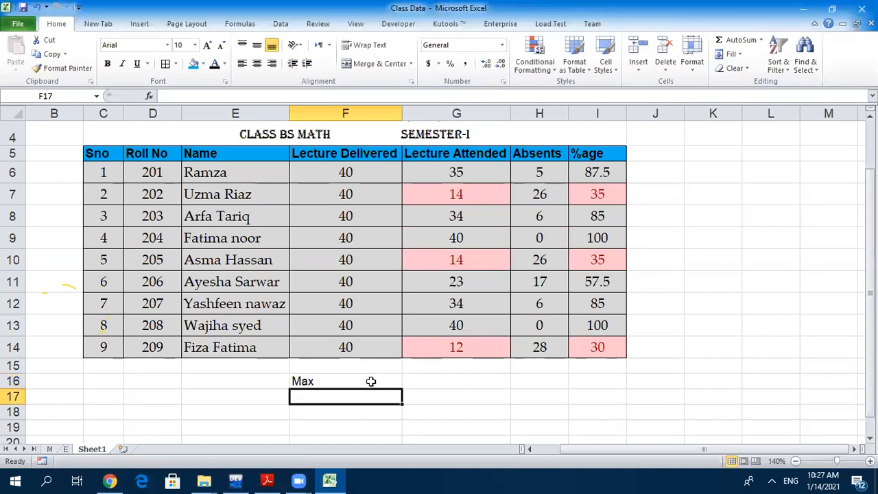
text(Min)
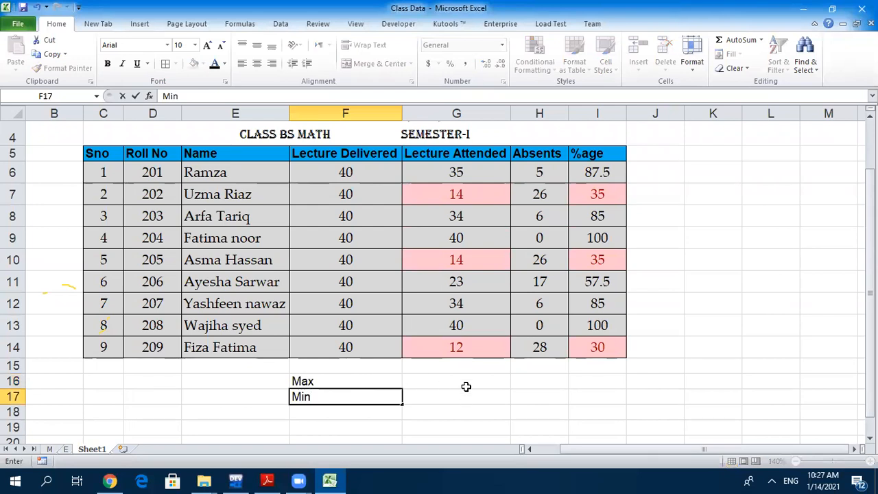
- Calculate the highest number of lectures attended in G16 with =MAX(G6:G14) and center the result
click(464, 383)
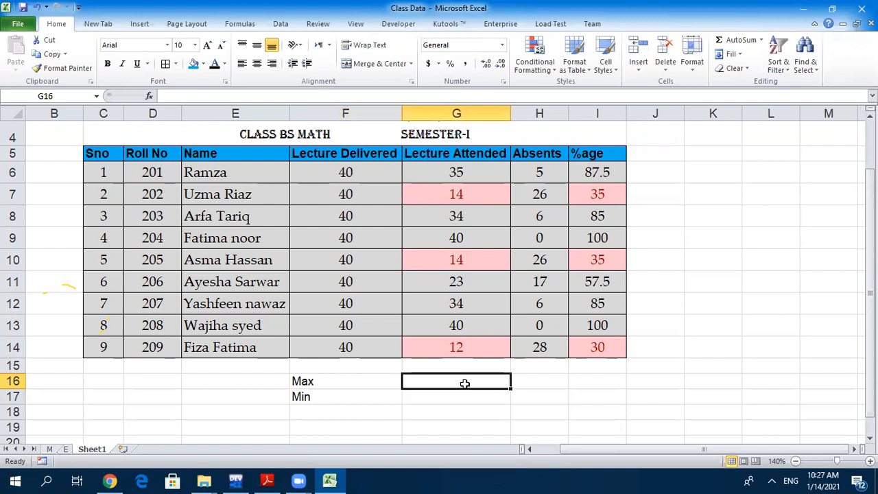
text(=)
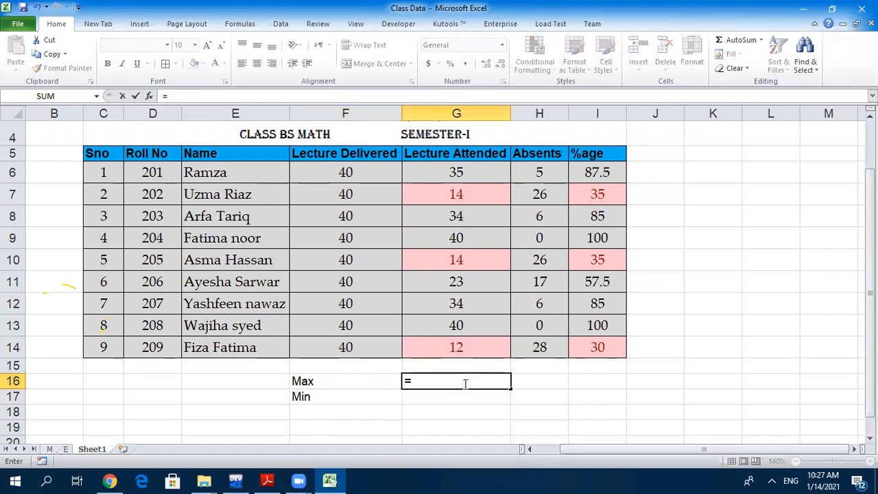
text(max)
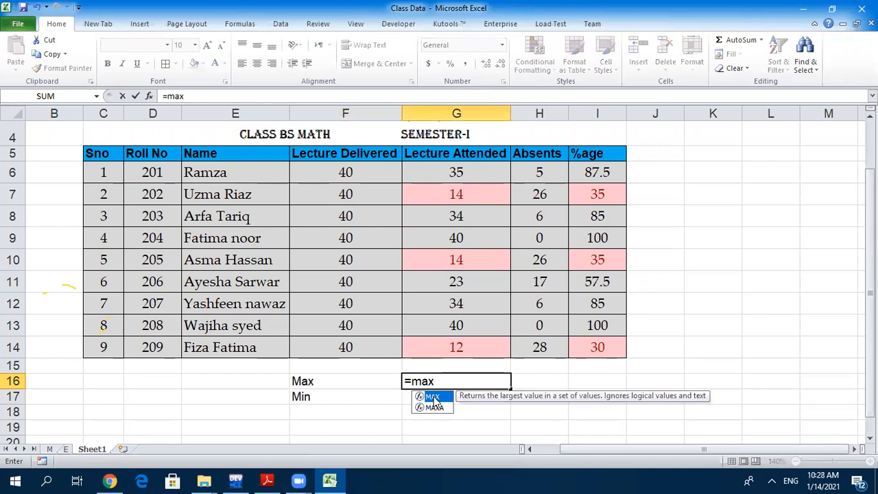
double_click(433, 397)
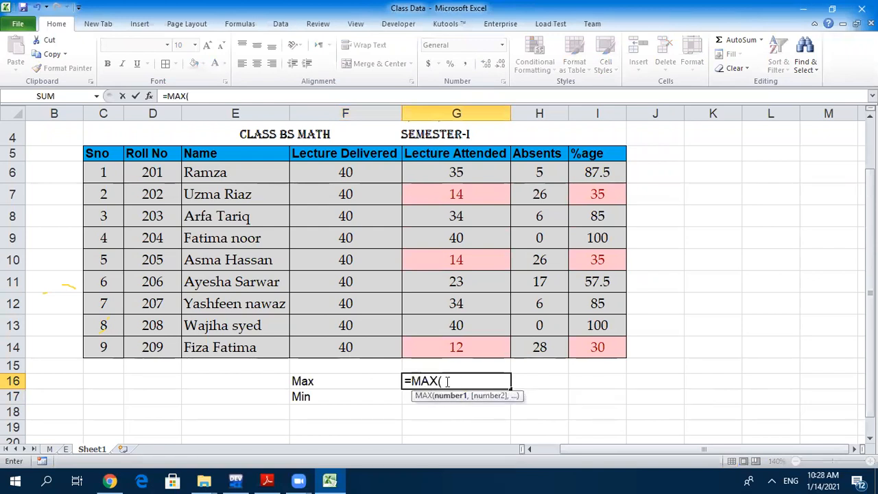
drag(451, 173, 444, 349)
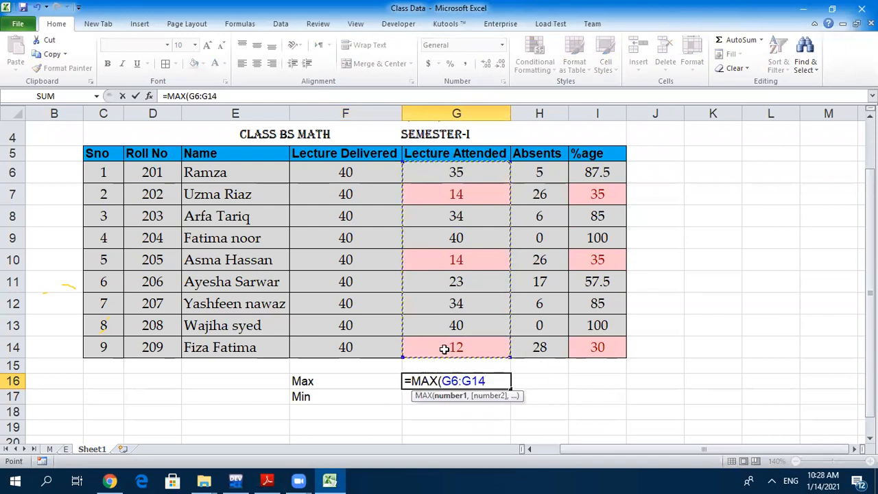
text())
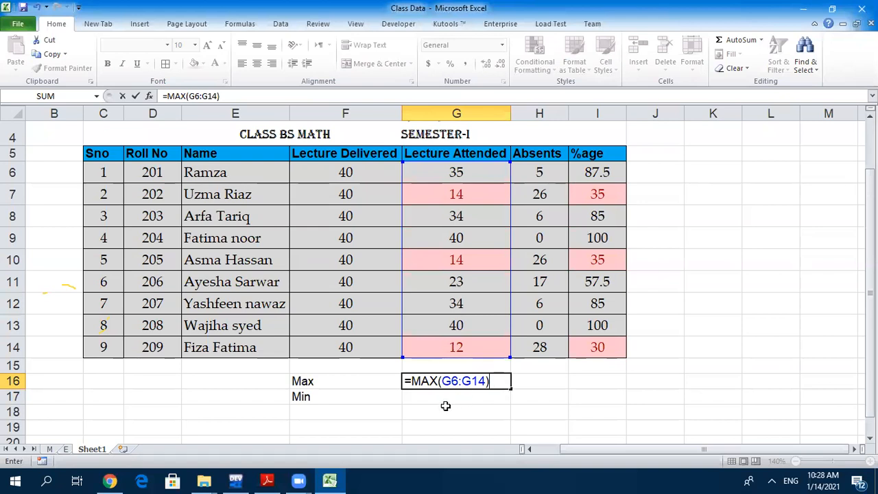
key(Return)
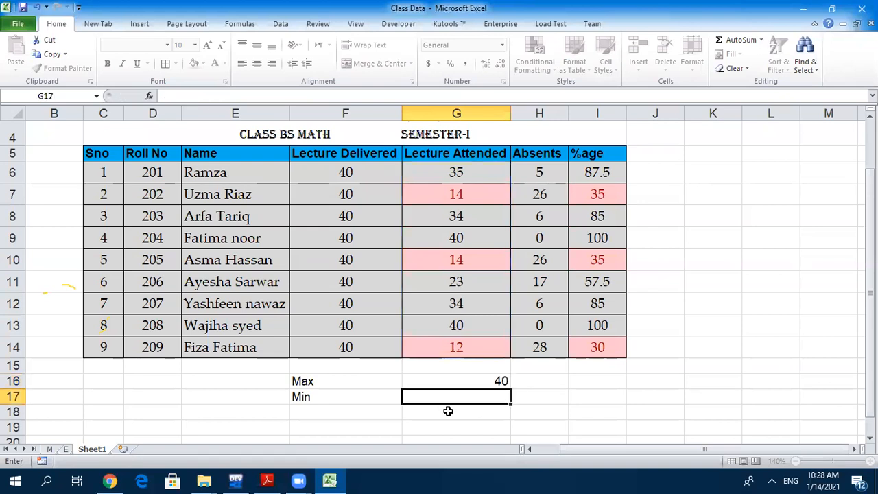
click(483, 380)
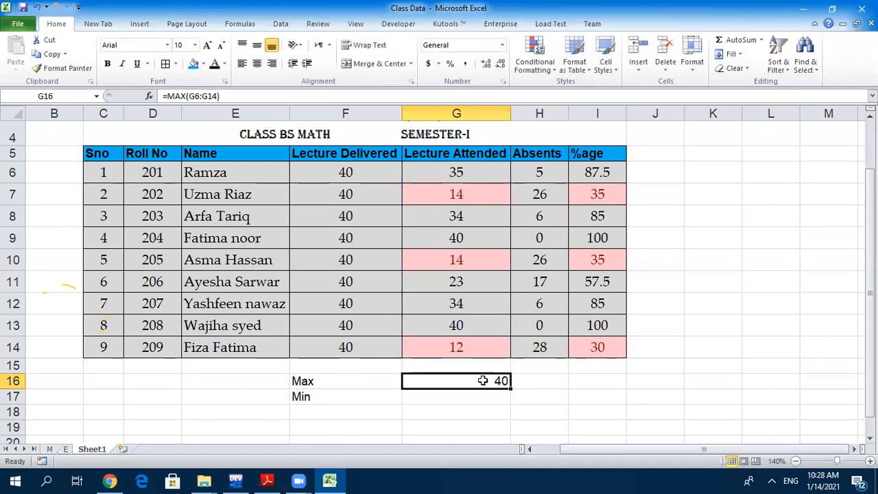
click(256, 64)
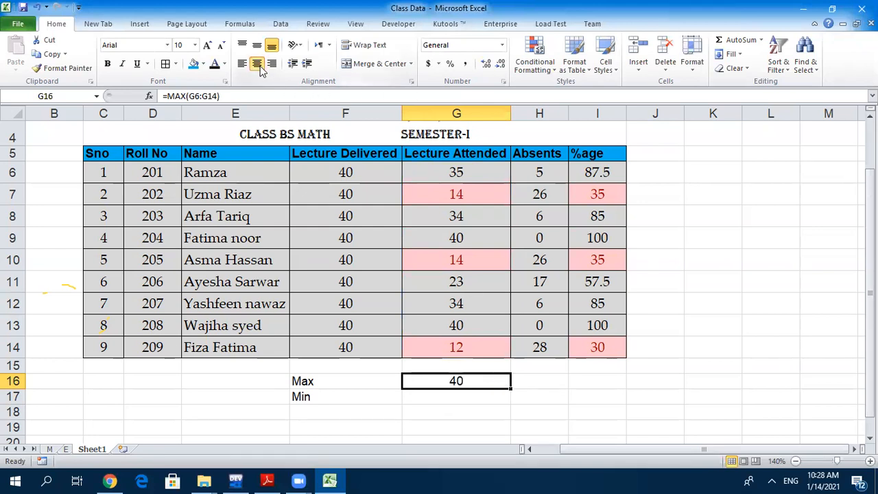
- Calculate the lowest number of lectures attended in G17 with =MIN(G6:G14) and center the result
click(435, 396)
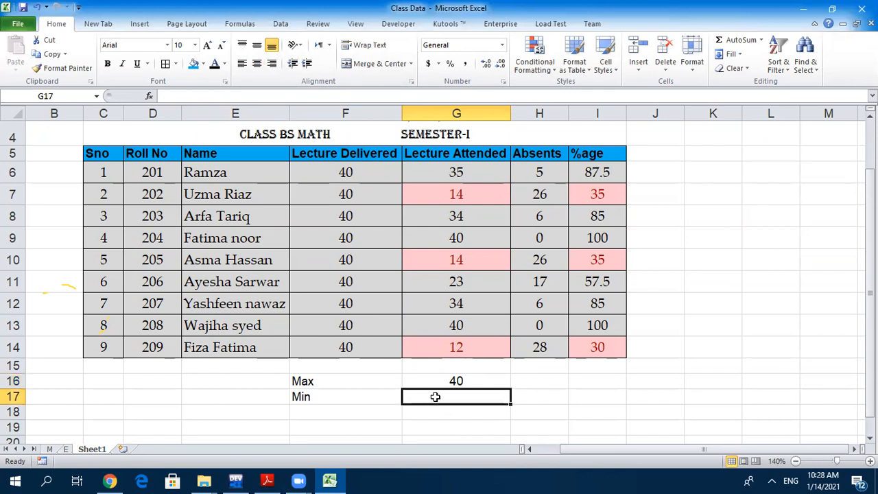
text(=min)
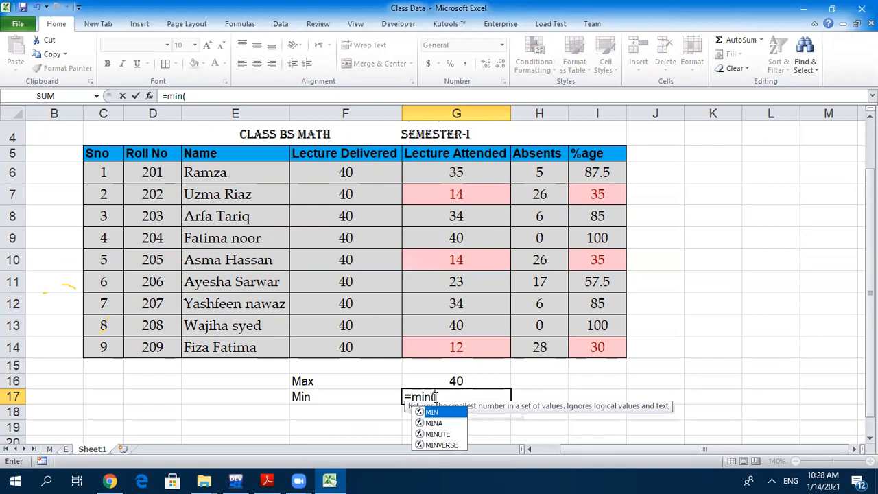
text(()
drag(439, 167, 431, 345)
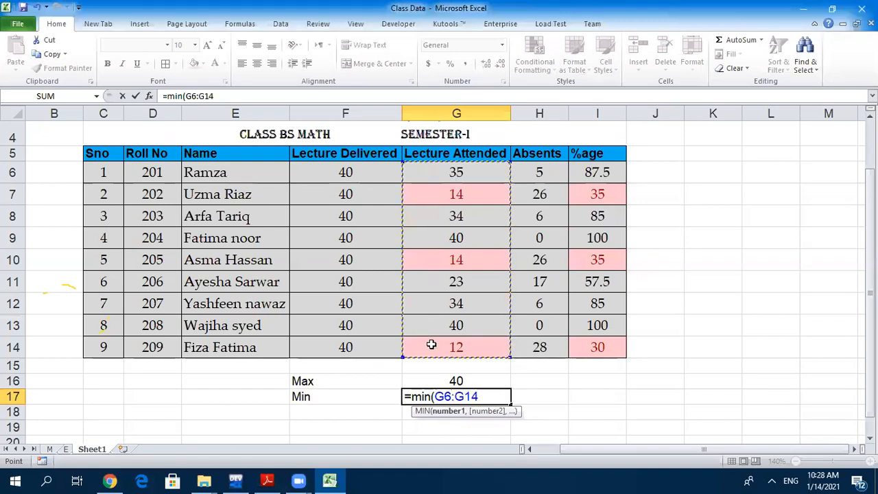
text())
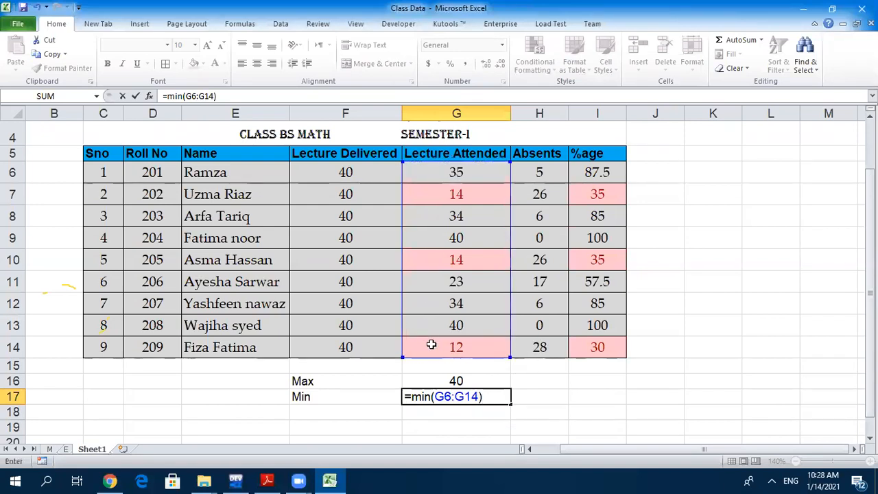
key(Return)
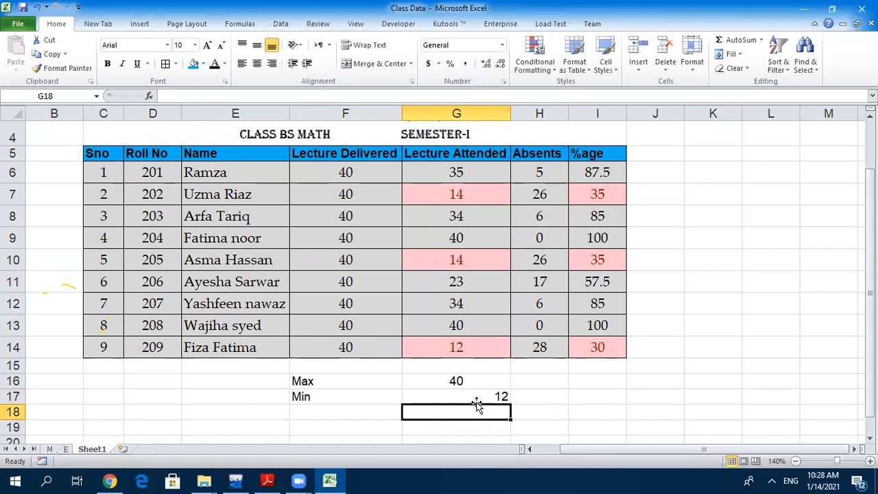
click(471, 397)
click(257, 66)
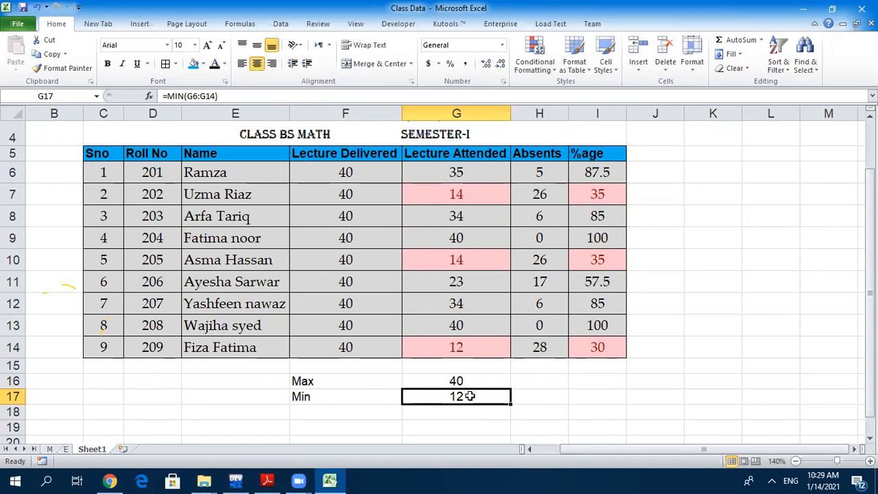
- Set the lectures attended in G9 to 6 to test the Min formula
click(469, 240)
text(6)
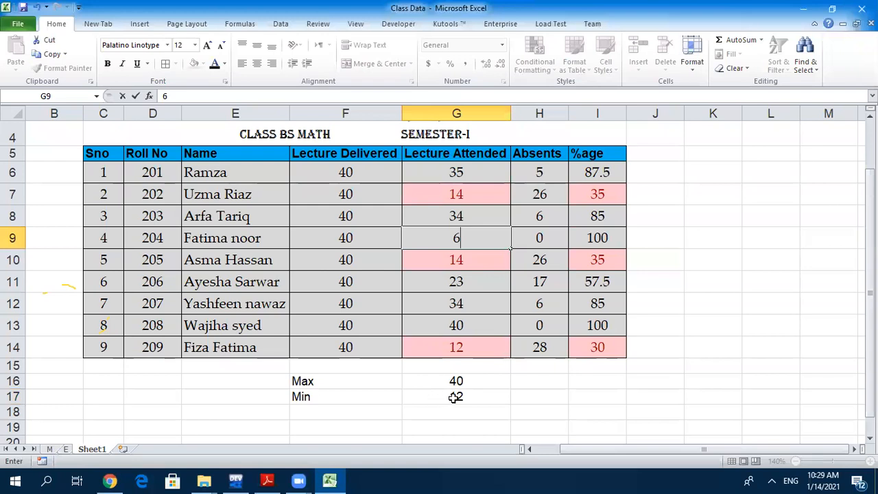
key(Return)
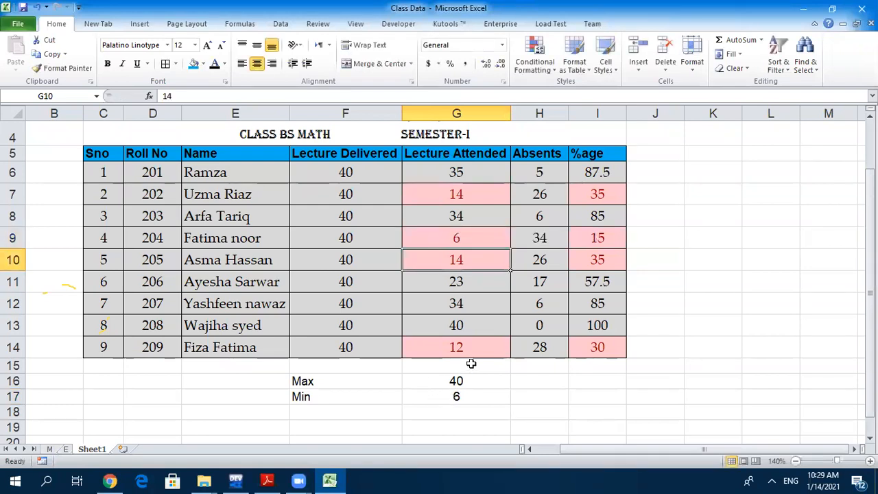
click(453, 237)
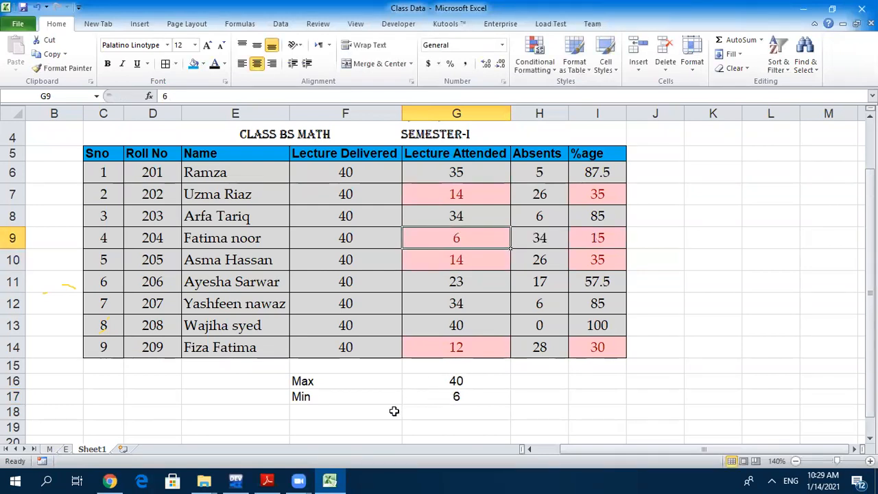
click(471, 400)
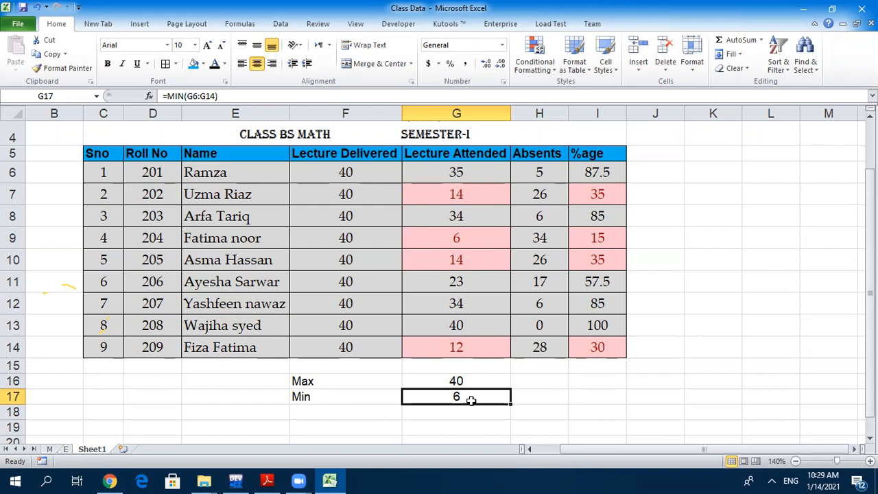
click(465, 381)
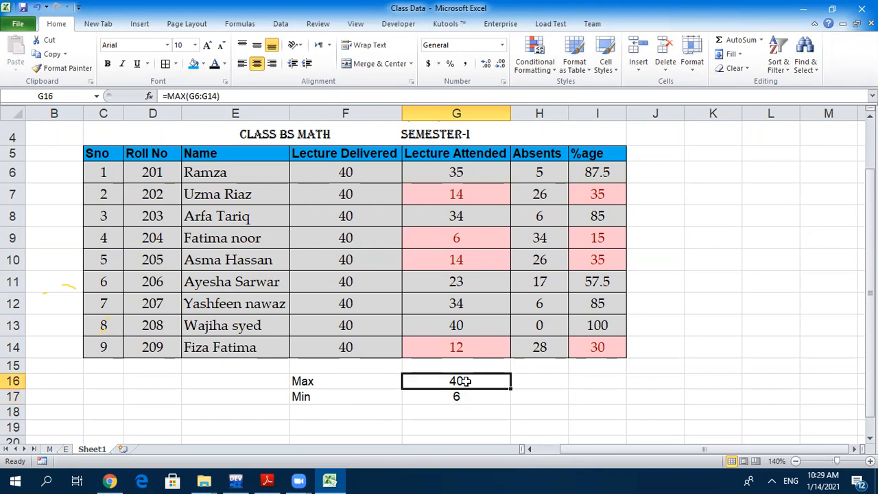
click(459, 398)
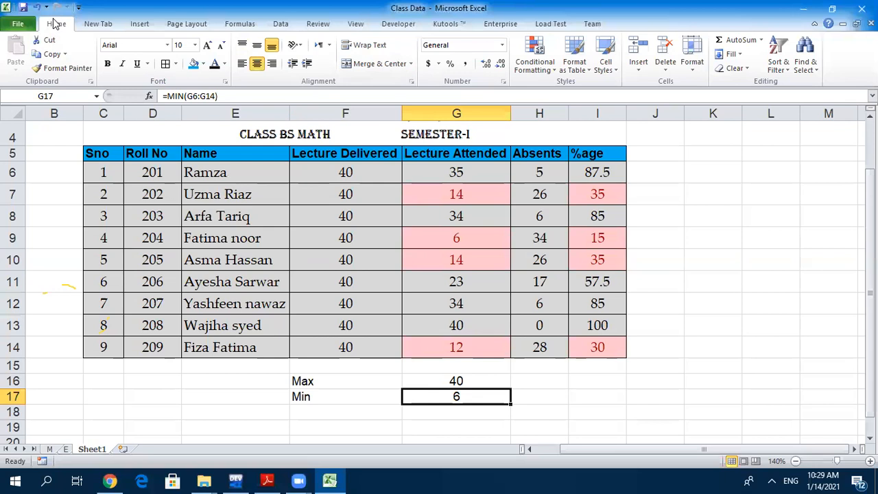
click(52, 69)
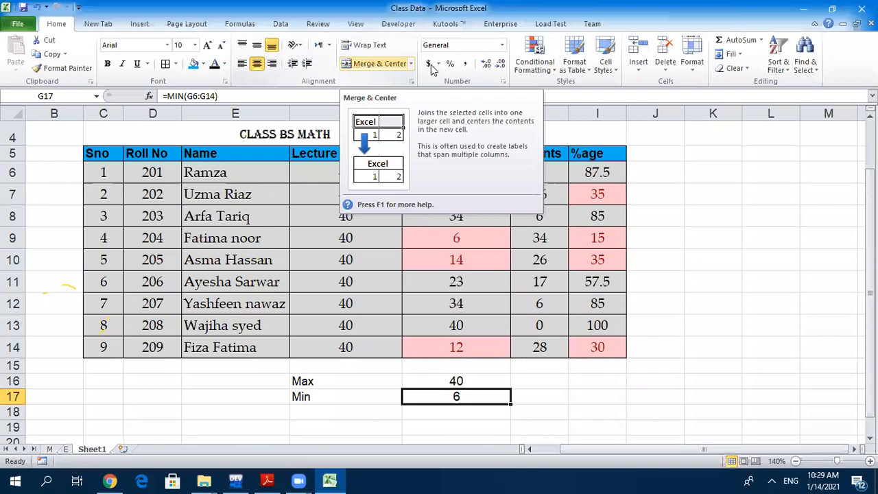
- Try the Percent number format on the %age values in I6:I14, and undo it
click(601, 172)
drag(602, 194, 601, 310)
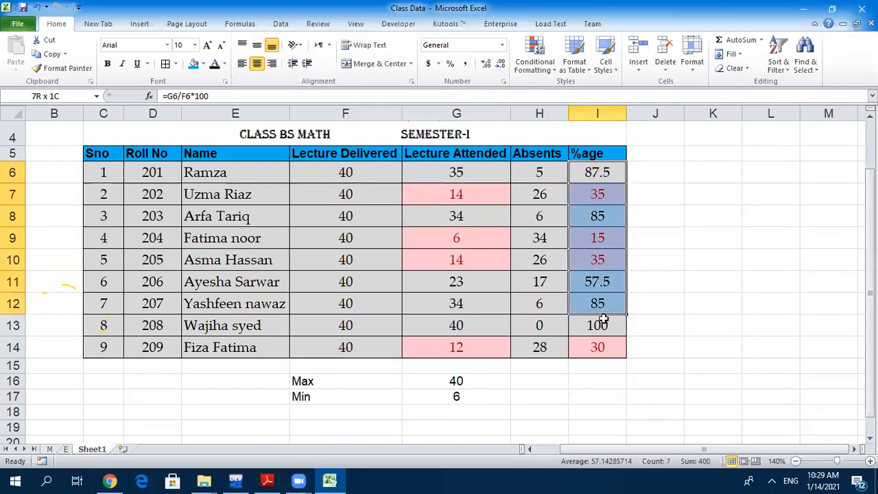
click(451, 63)
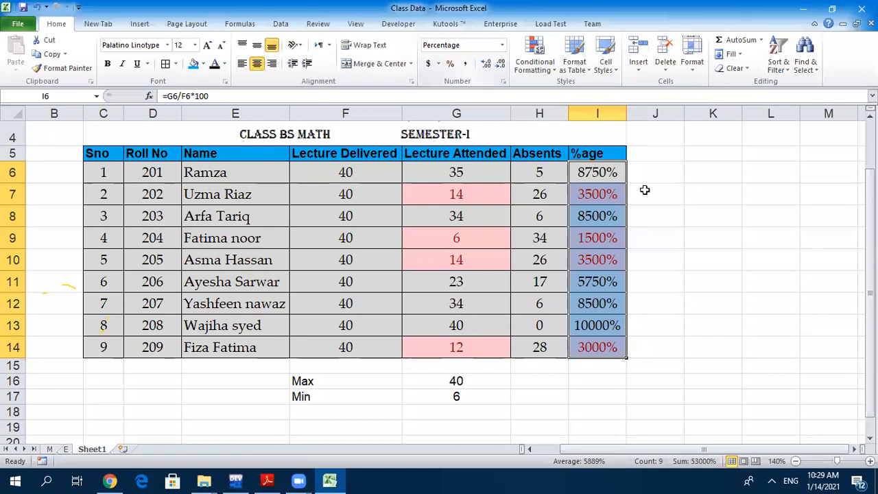
key(ctrl+z)
- Remove the multiplication by 100 from the I6 formula, leaving =G6/F6, and fill it down to I14
double_click(601, 172)
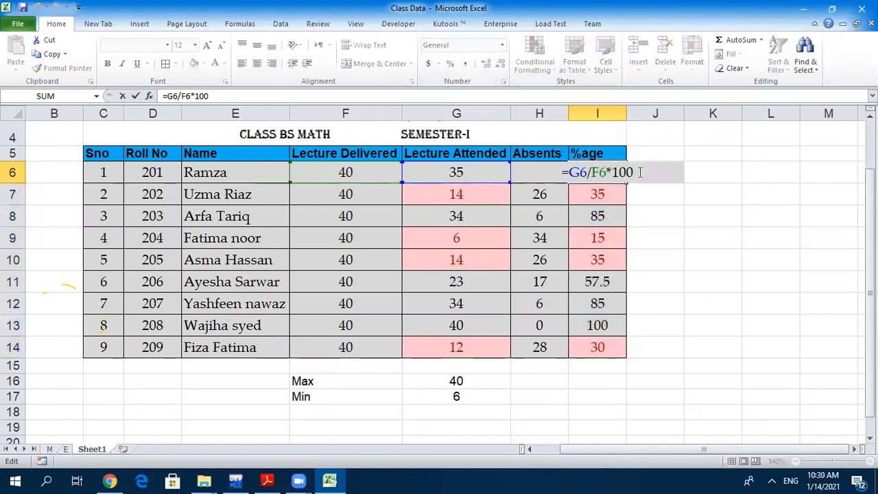
key(BackSpace)
key(BackSpace)
key(BackSpace)
key(BackSpace)
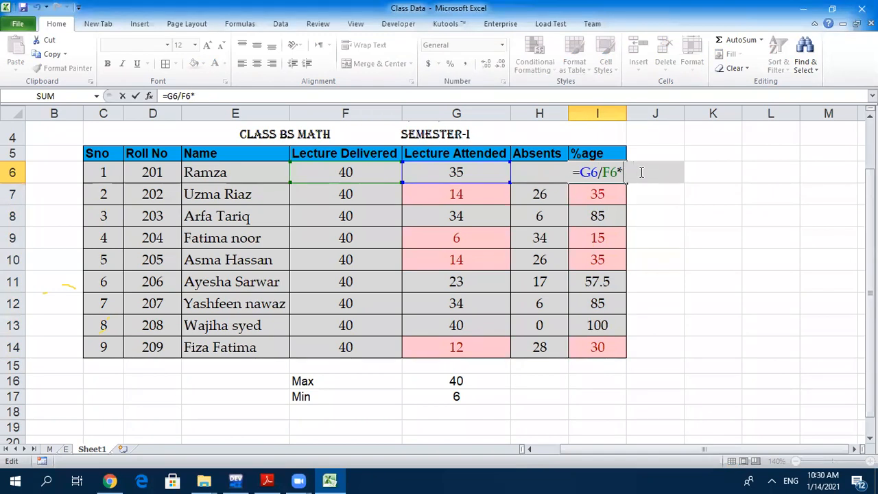
click(655, 203)
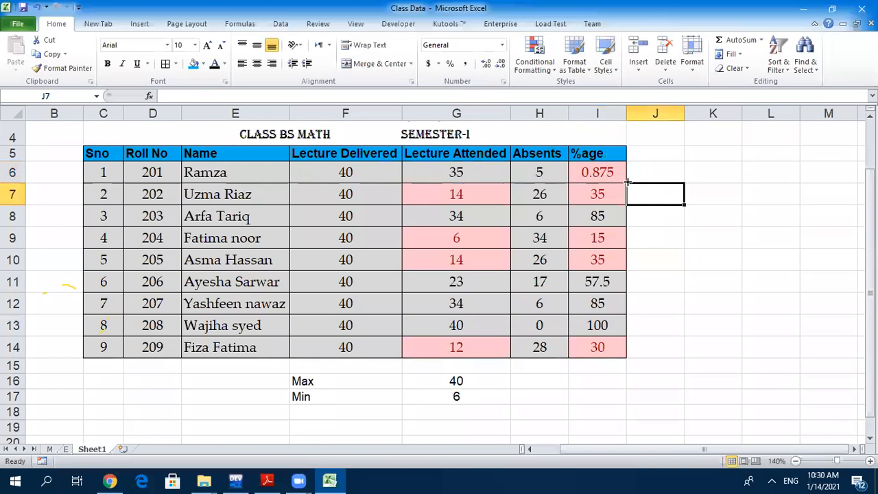
double_click(626, 182)
- Examine the formula in I6, highlighting its G6/F6 part, without changing it
click(593, 174)
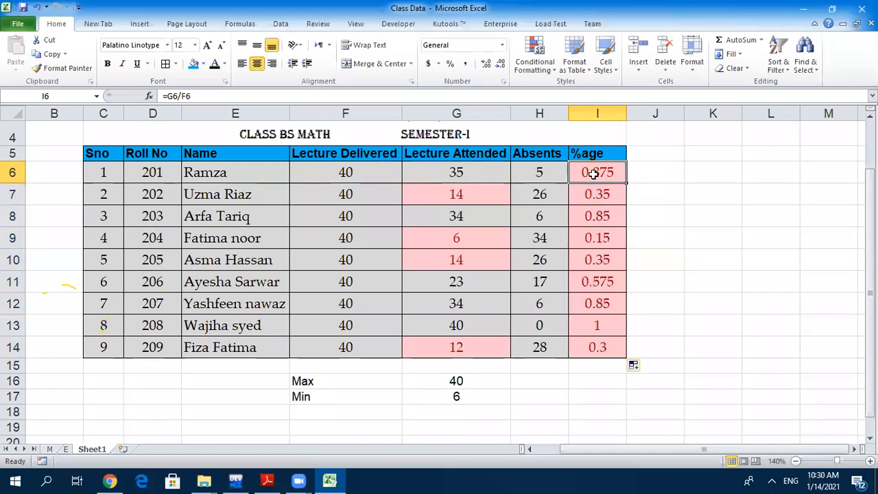
double_click(594, 174)
click(583, 174)
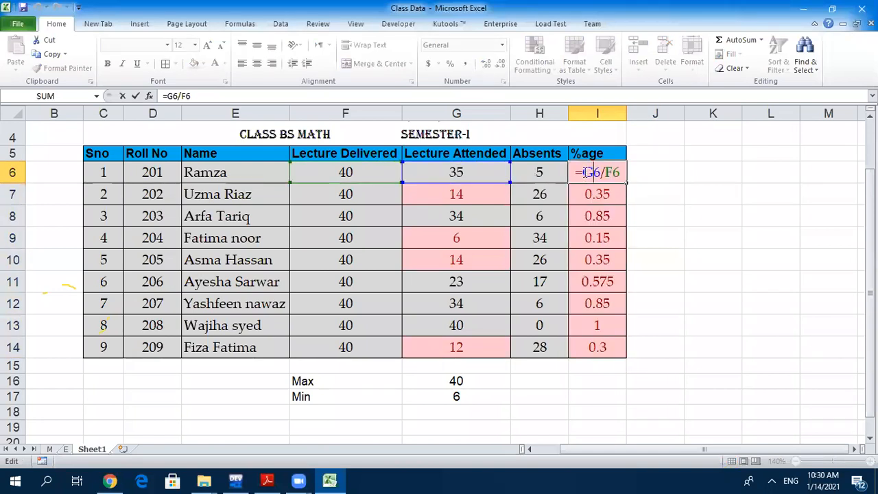
key(shift+Right)
key(shift+Right)
key(shift+Right)
key(shift+Right)
key(shift+Right)
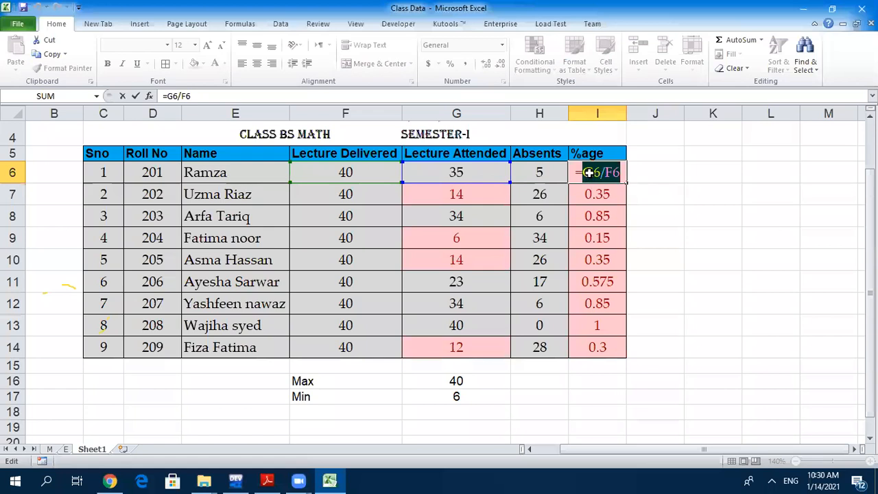
key(Return)
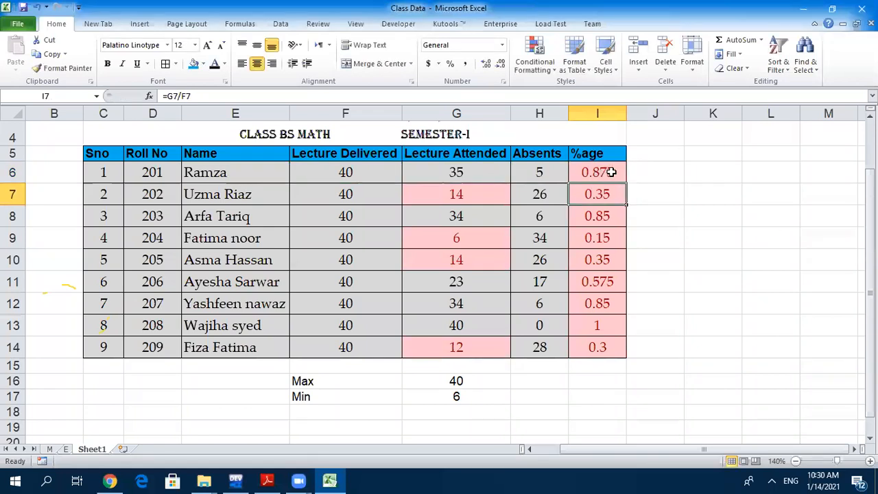
- Apply the Percent number format to I6 and fill the cell down to I14
click(610, 173)
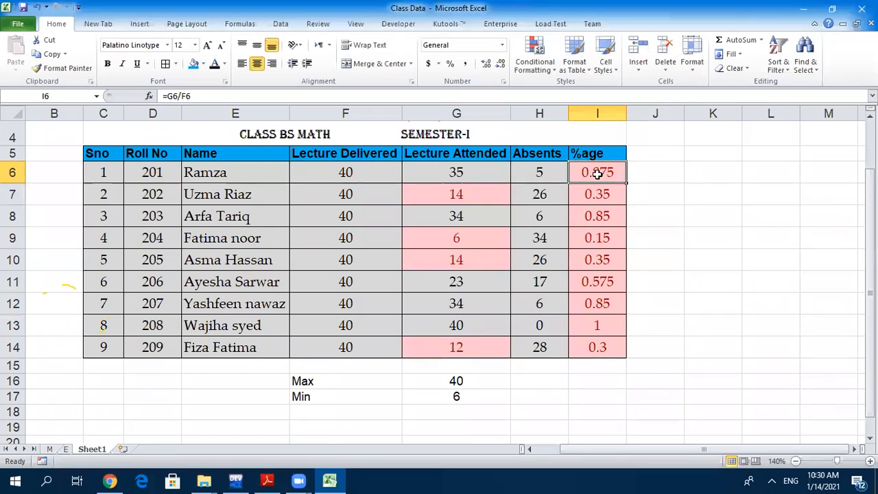
click(451, 65)
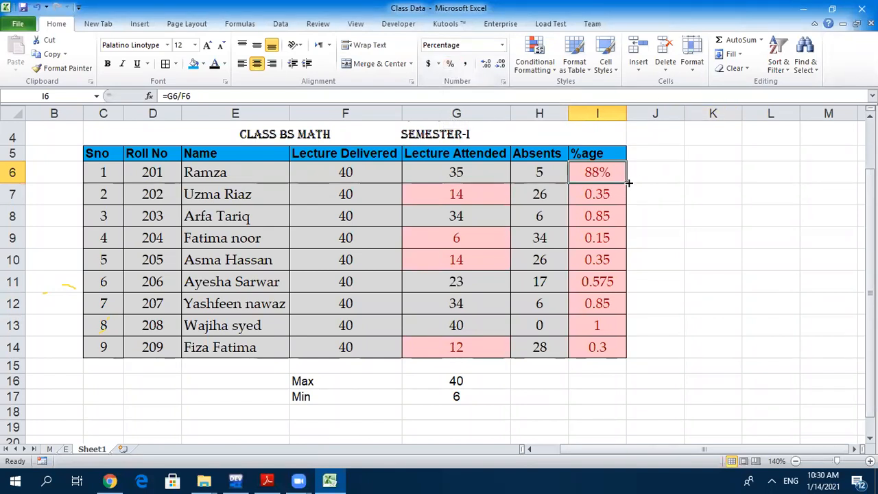
drag(625, 183, 629, 355)
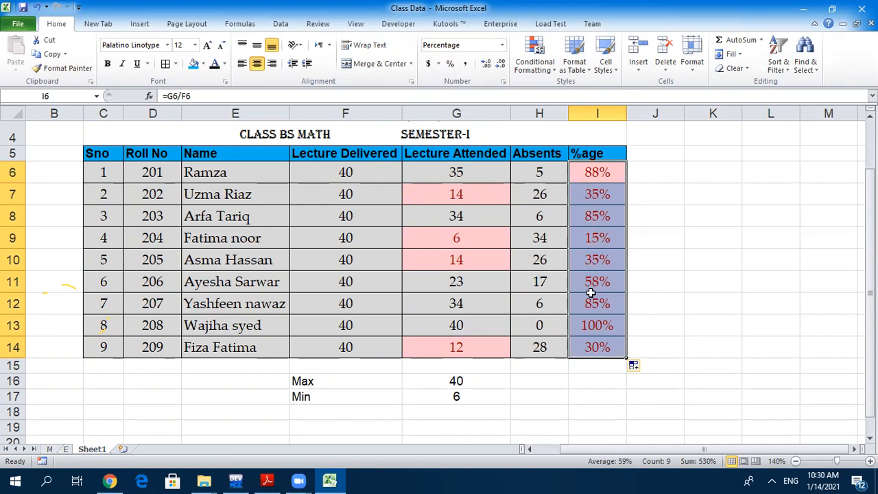
- Compare the percentages in I6:I14 with and without decimals, and settle on two decimal places
click(489, 67)
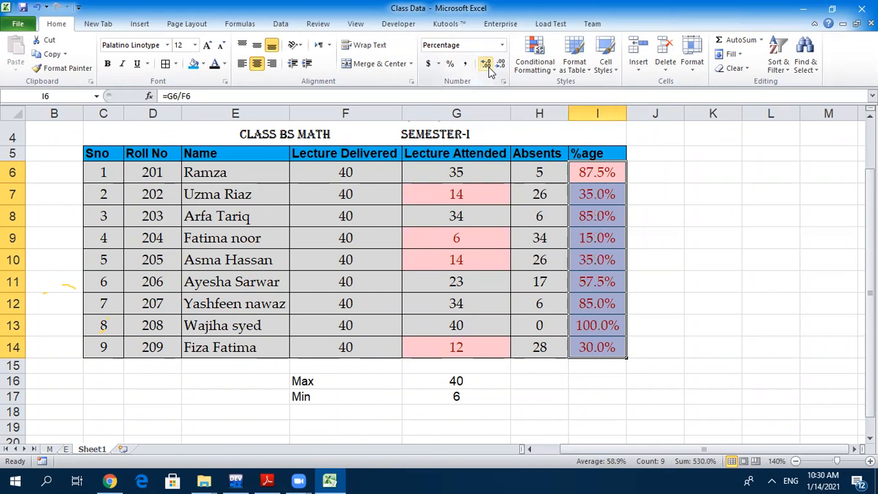
click(501, 68)
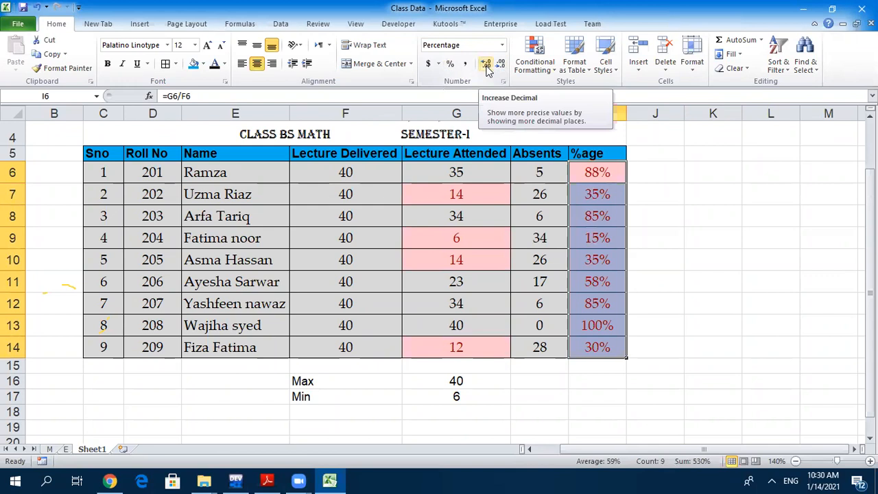
click(487, 67)
click(486, 67)
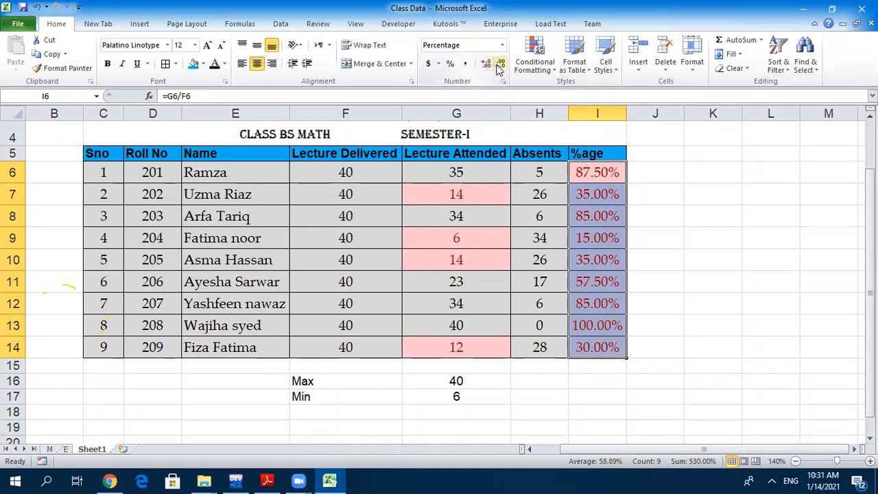
click(500, 65)
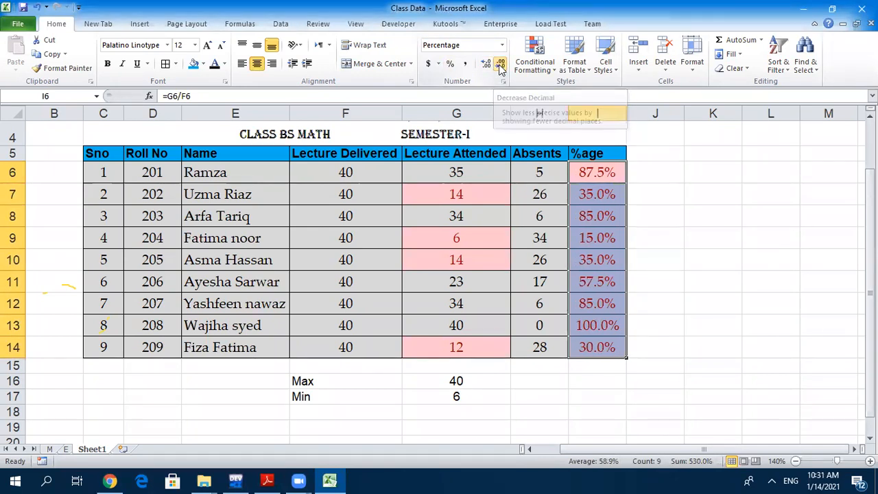
click(501, 66)
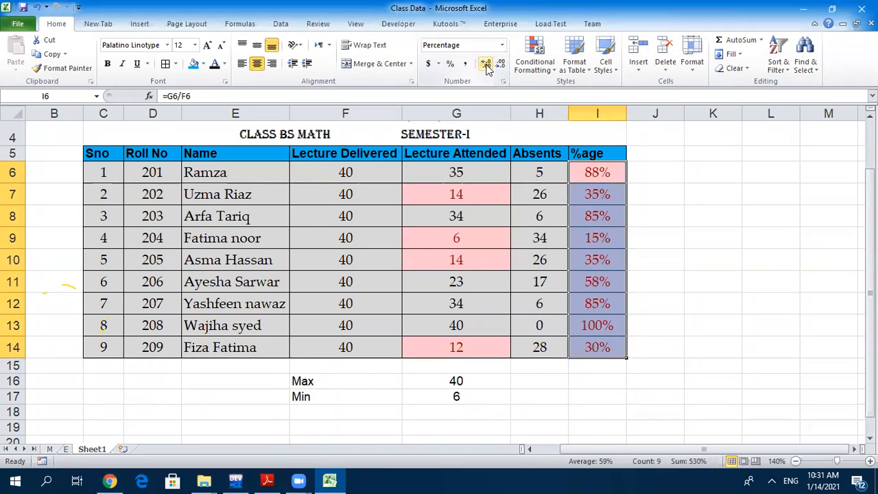
click(486, 63)
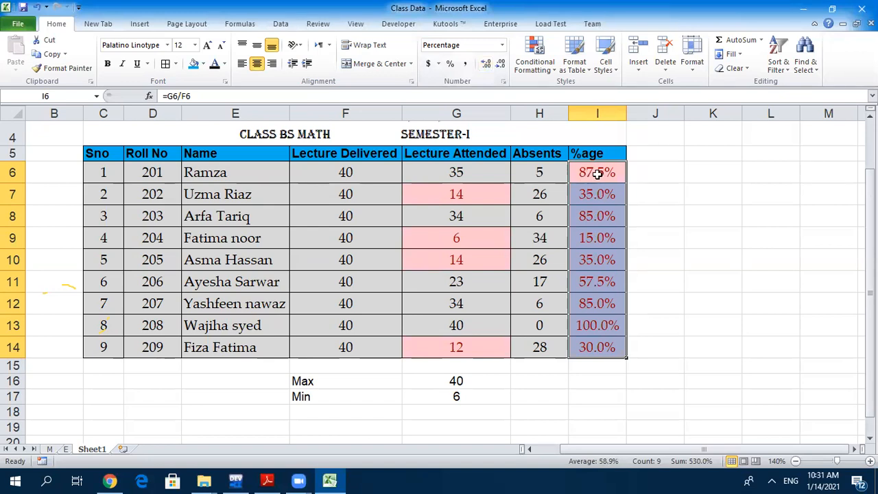
click(499, 69)
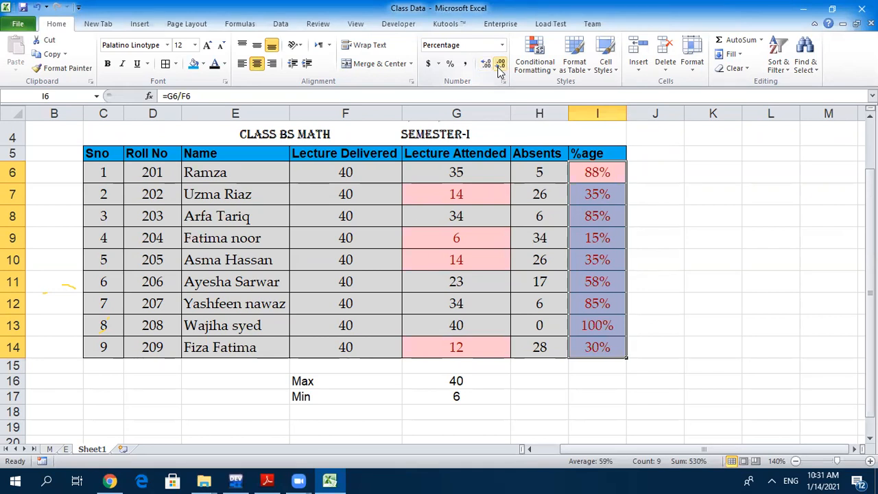
click(486, 66)
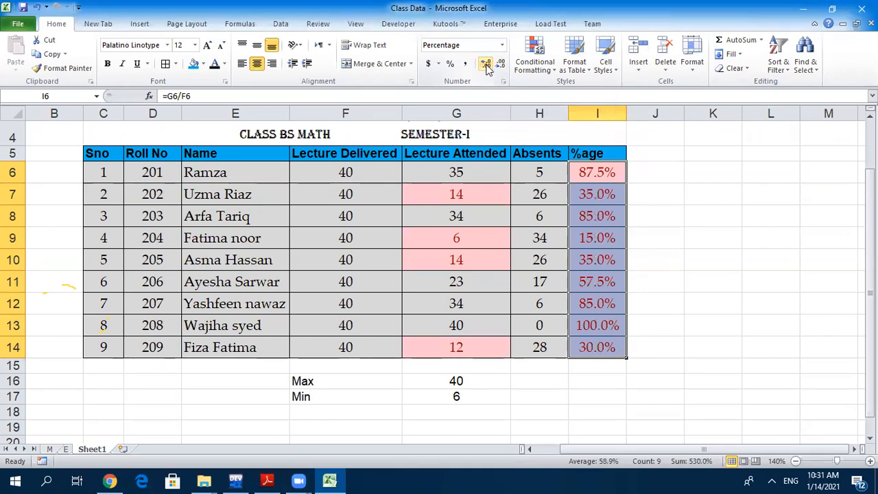
click(486, 66)
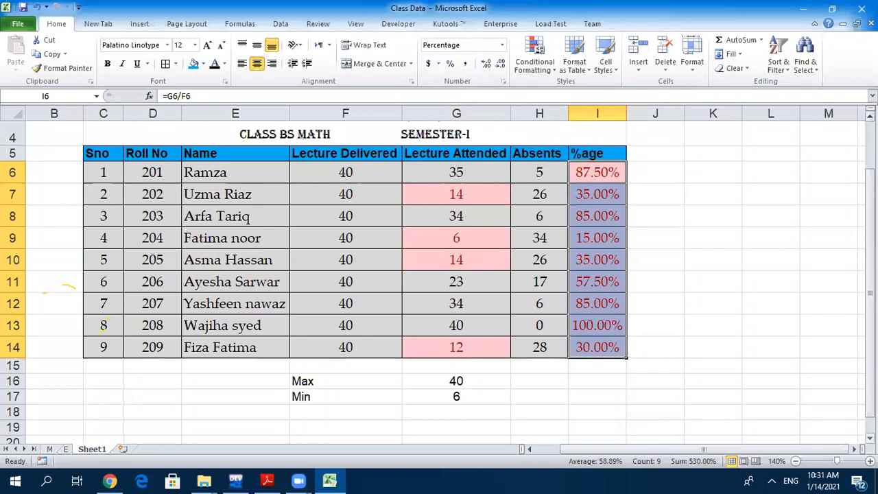
- Test the comma number style on 58768768 entered in G20, and clear the cell
scroll(485, 397, down, 1)
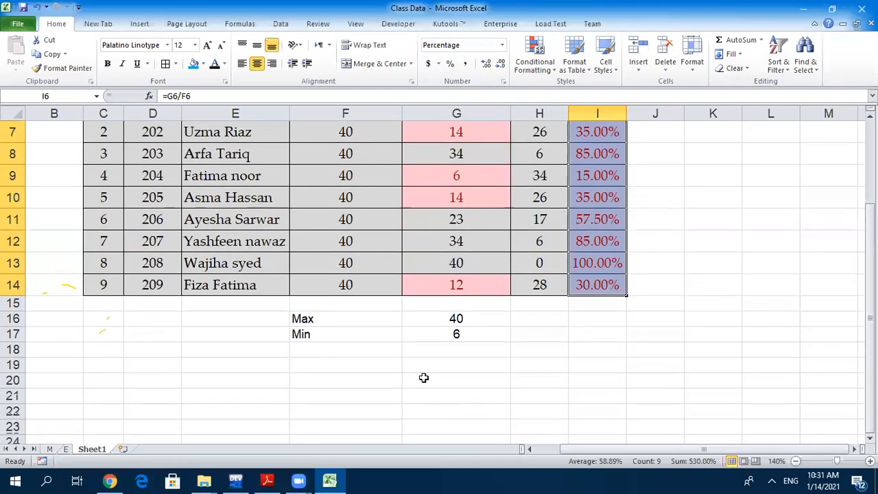
click(423, 376)
text(58768768)
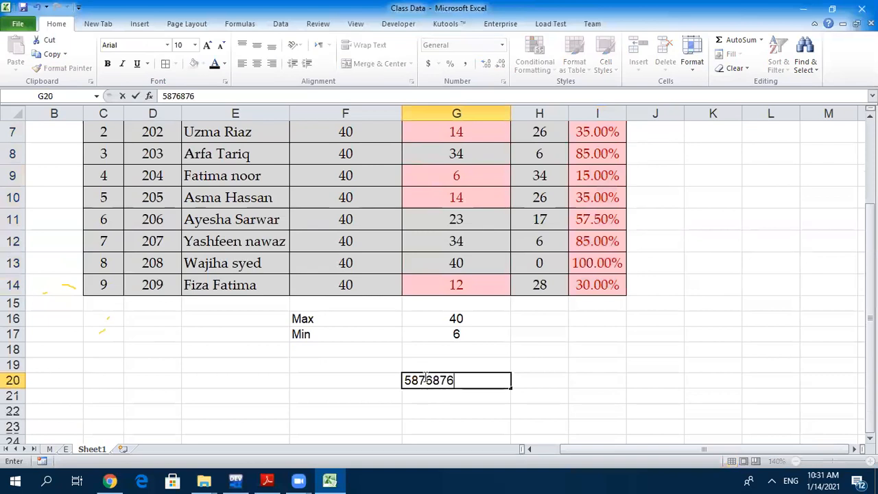
click(442, 433)
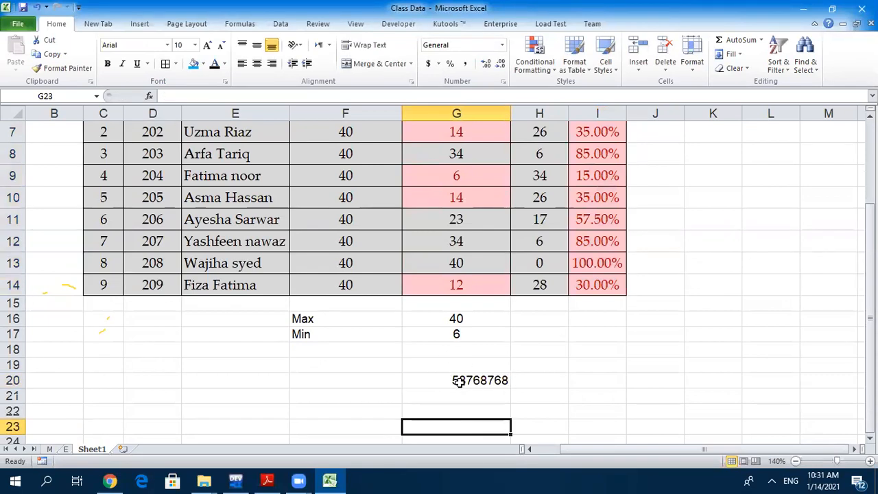
click(457, 379)
click(465, 65)
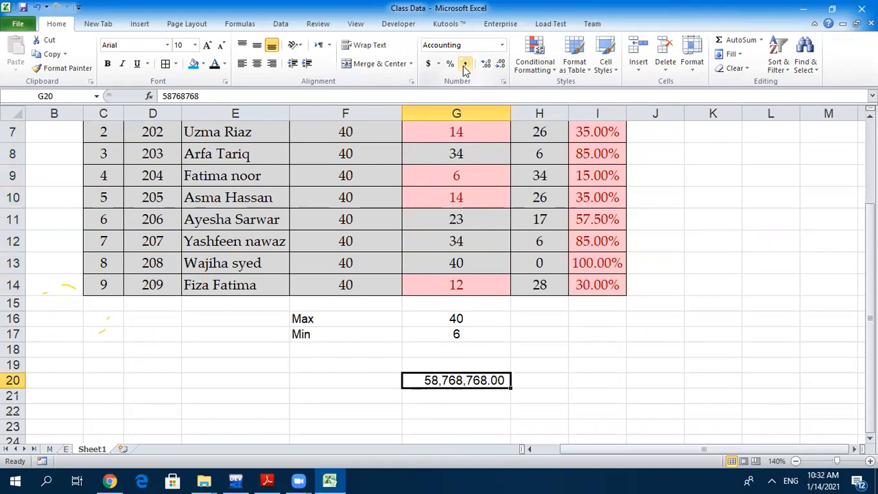
click(443, 412)
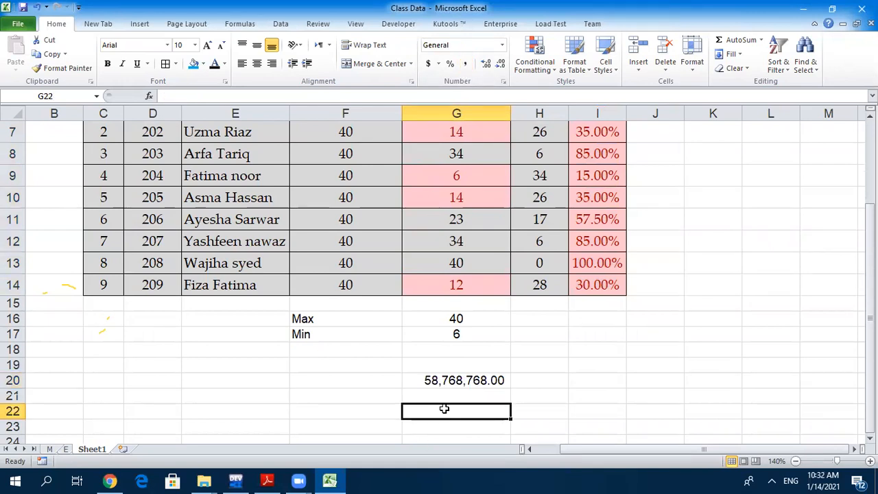
click(450, 379)
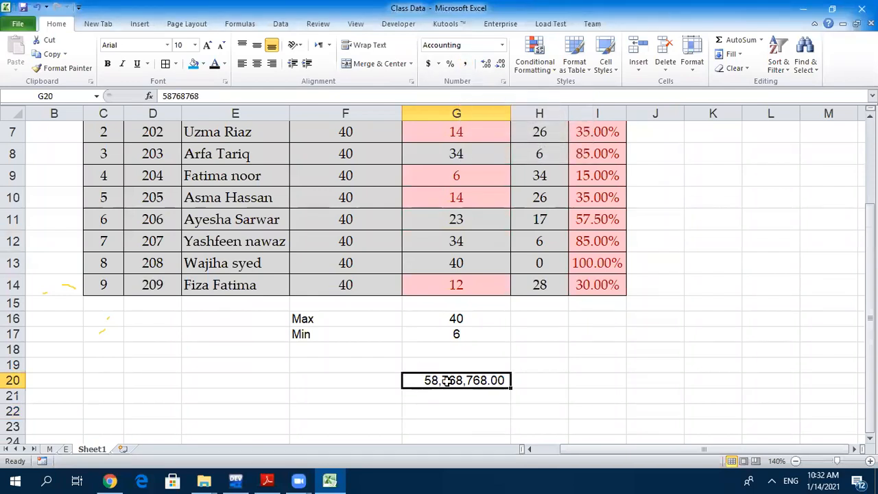
key(Delete)
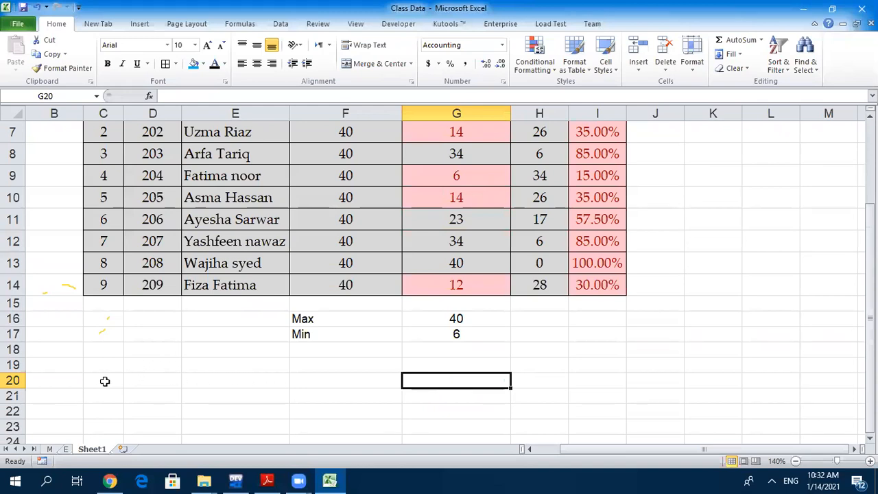
- Start the item table's header row with Sno in D20 and Item name in E20
click(137, 380)
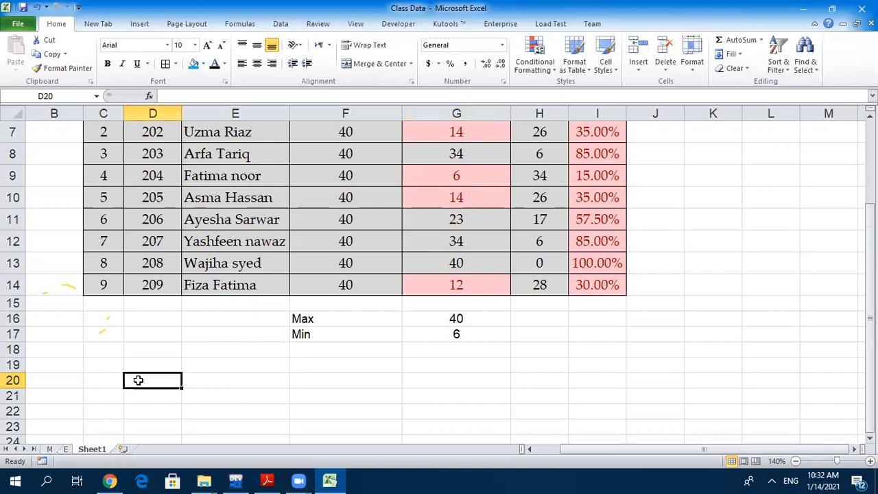
text(Sono)
click(140, 381)
key(BackSpace)
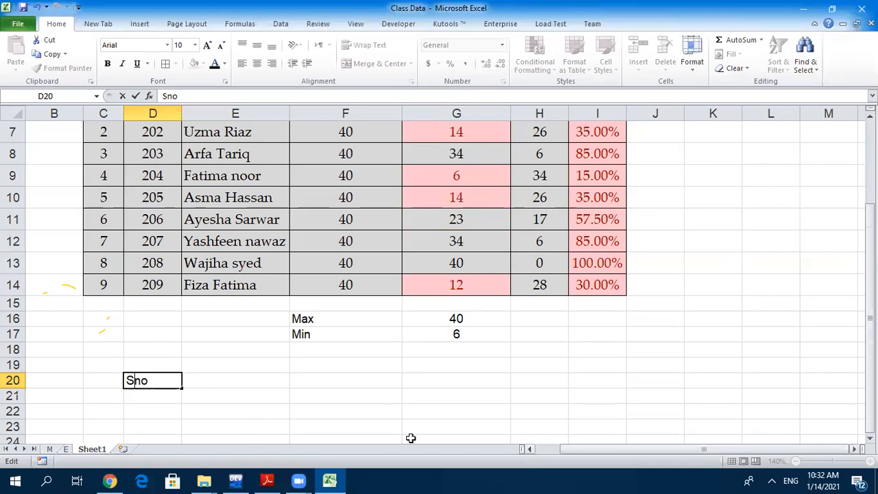
scroll(328, 314, down, 2)
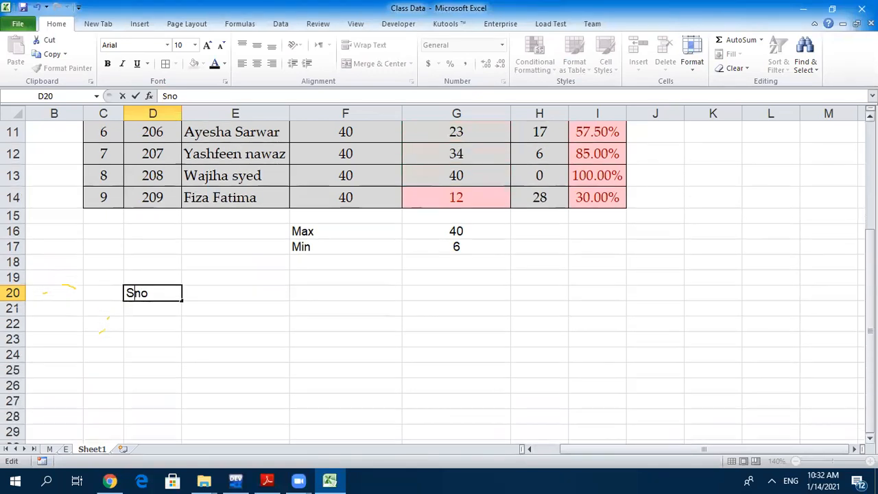
click(248, 273)
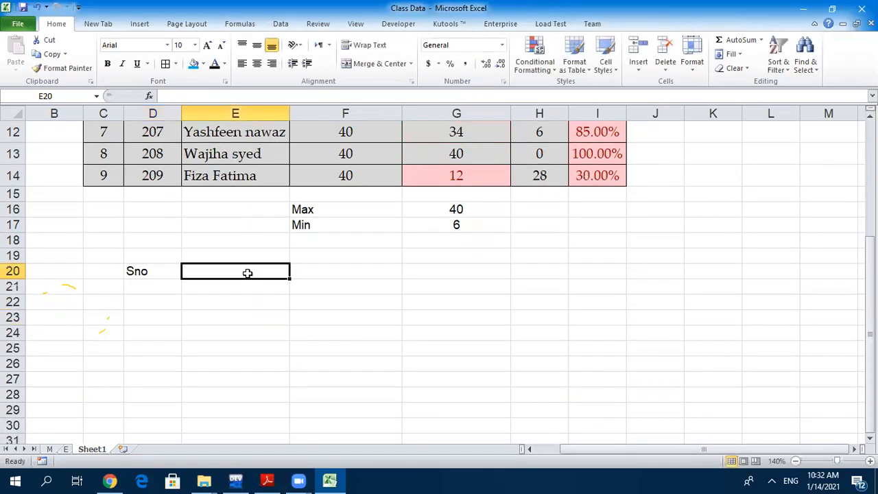
text(Item name)
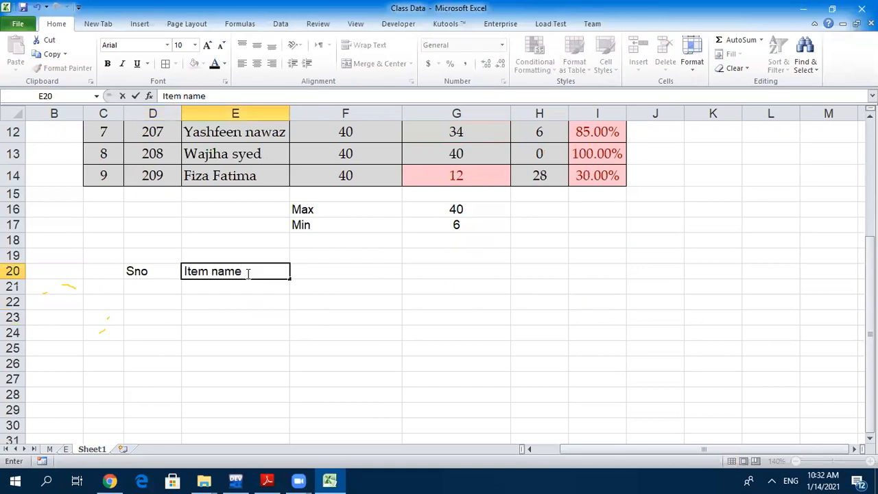
- Complete the header row with price in F20, Dis in G20 and total price in H20
click(310, 272)
text(price)
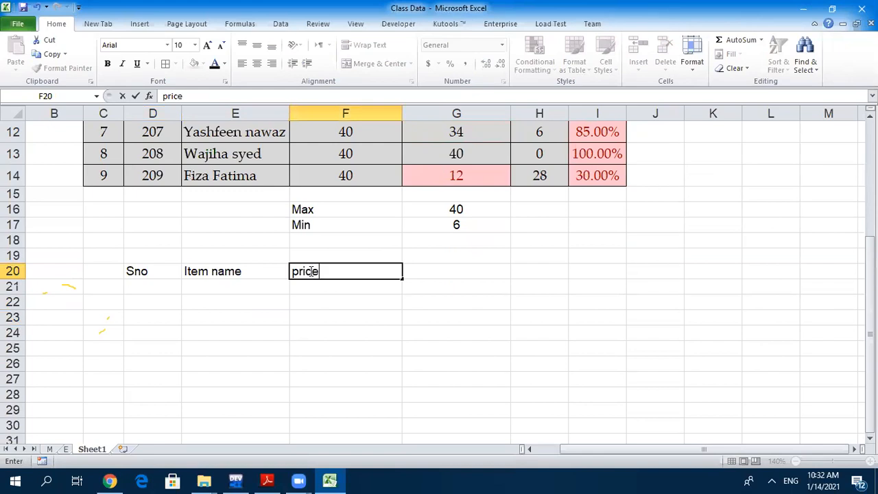
click(426, 273)
text(Dis)
click(547, 272)
text(total)
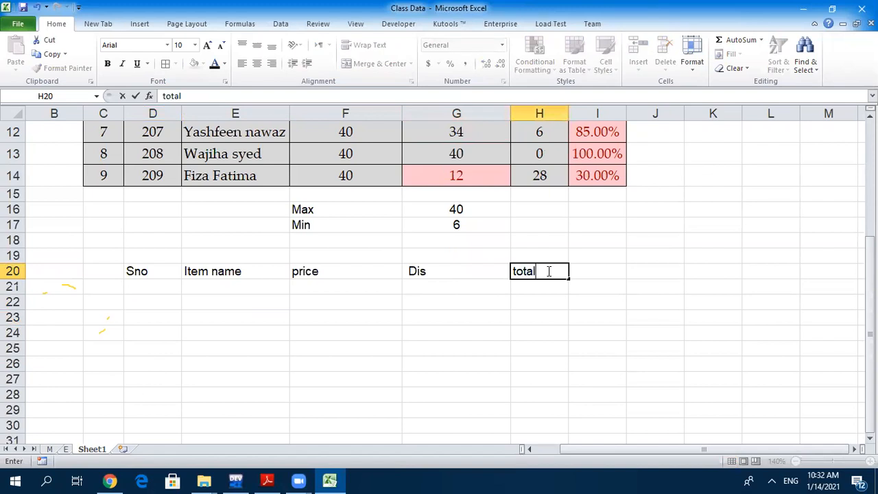
text( price)
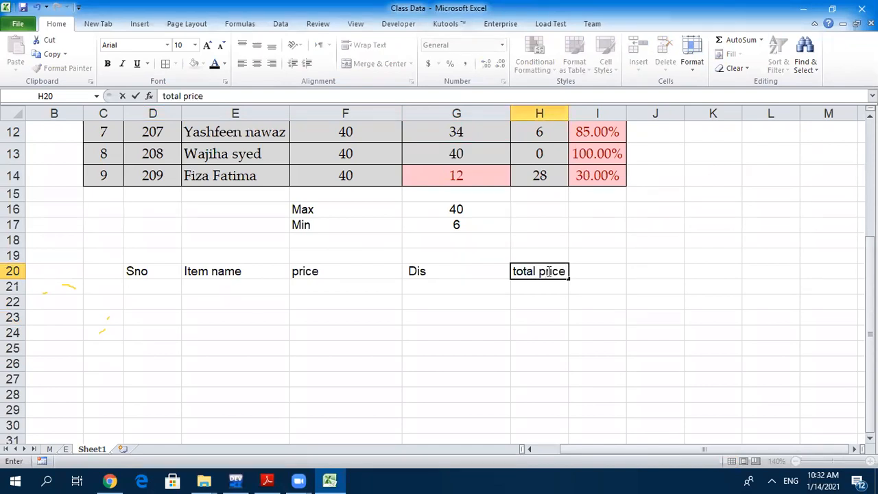
- Enter the first serial number, 1, in D21 under Sno
click(157, 289)
text(1)
key(Return)
text(2)
key(Return)
text(3)
key(Return)
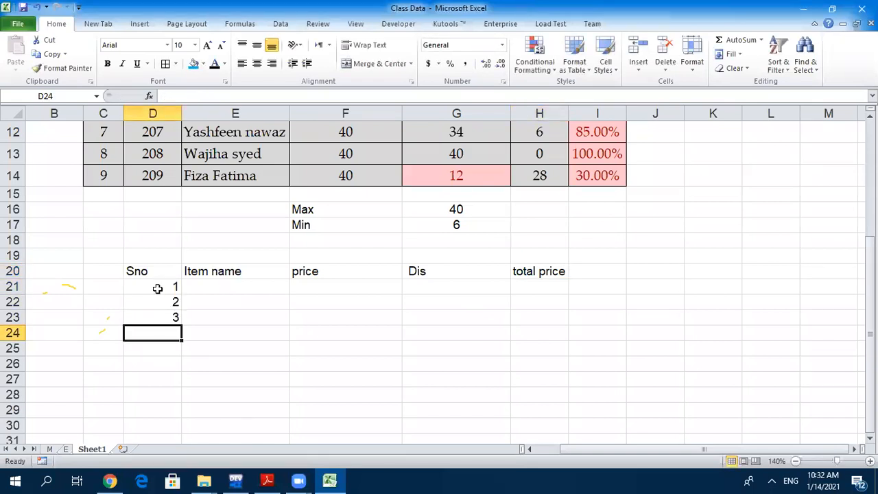
drag(161, 303, 159, 322)
key(Delete)
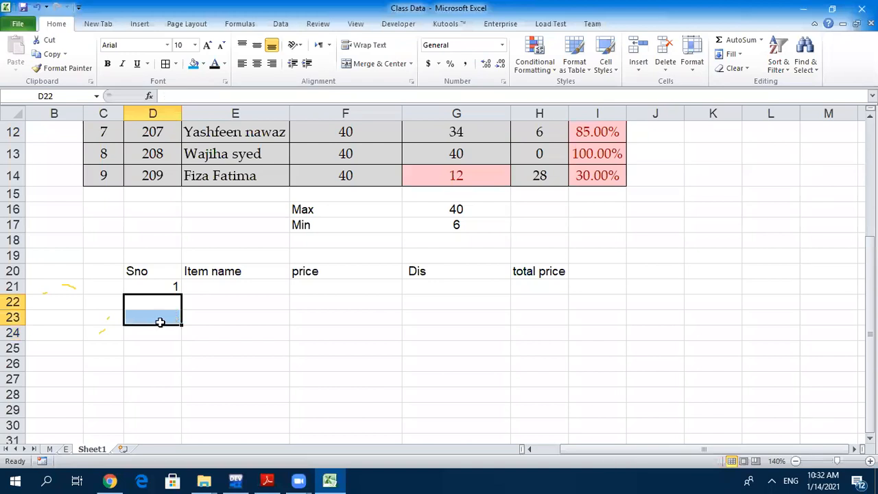
- Fill the serial number in D21 down to D25 as a series running from 1 to 5
click(155, 283)
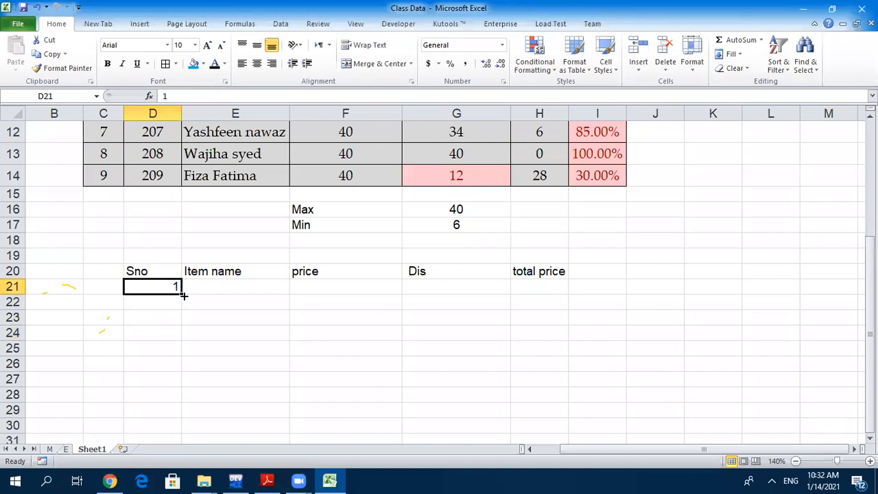
drag(183, 294, 182, 357)
click(200, 365)
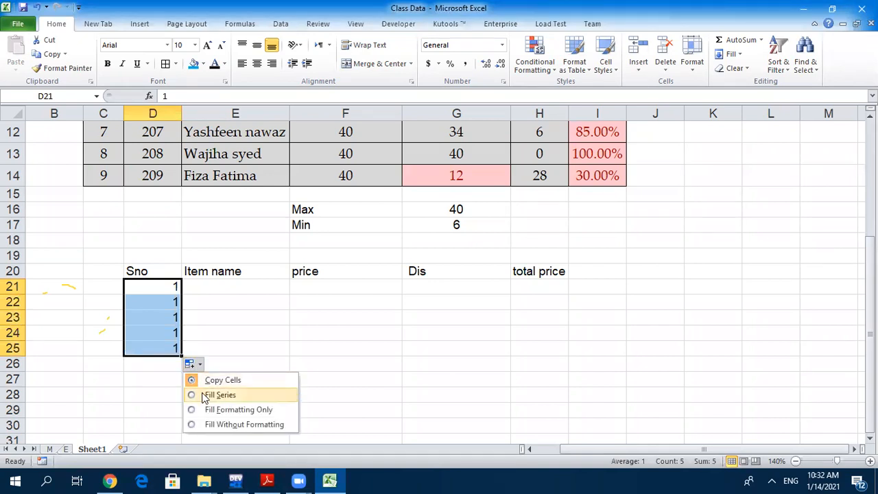
click(204, 395)
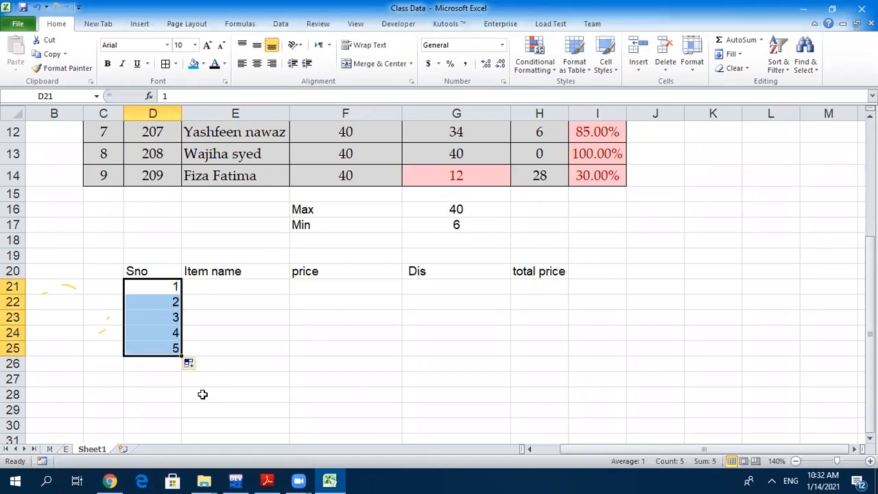
- Enter the item names TV, Computer and AC in E21:E23
click(214, 287)
text(TV)
key(Return)
text(Computer)
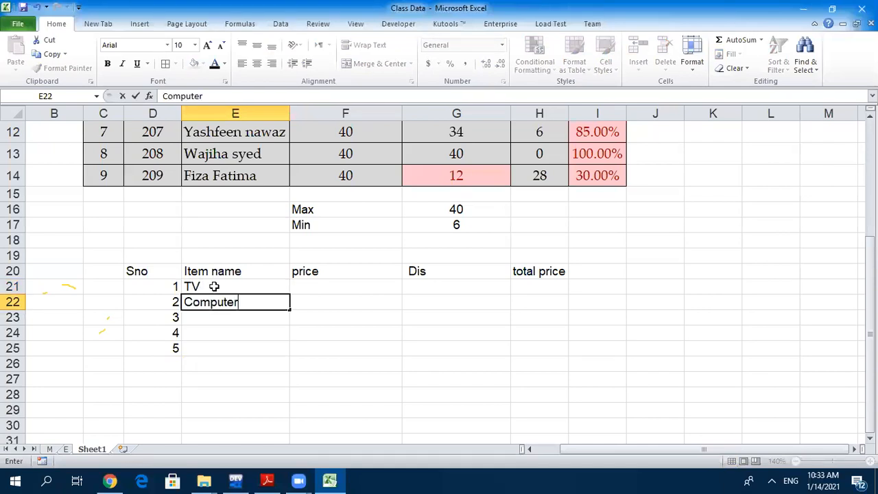
key(Return)
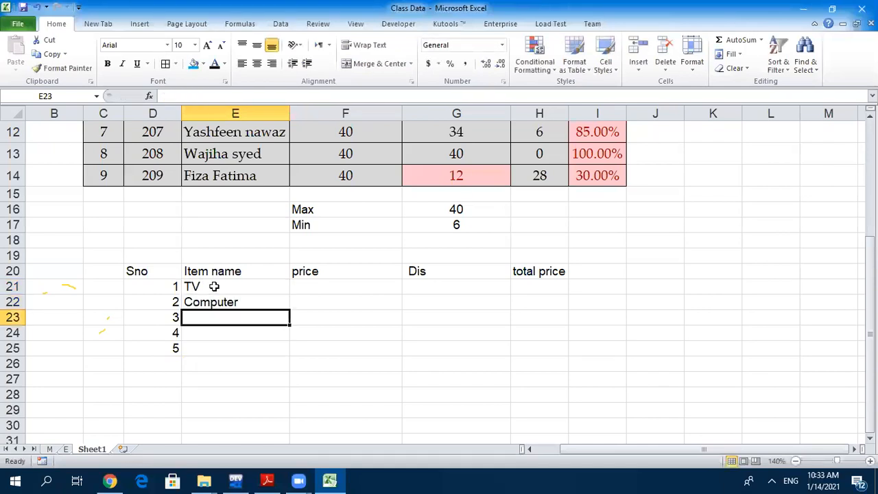
text(As)
key(BackSpace)
text(C)
key(Return)
- Add the item names Oven in E24 and Refrigerator in E25
text(O)
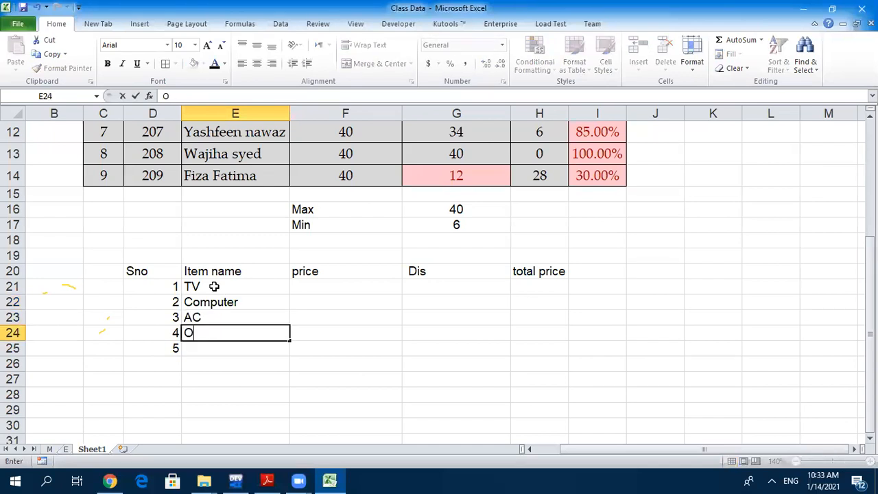
text(ven)
key(Return)
text(Reg)
key(BackSpace)
text(frigerator)
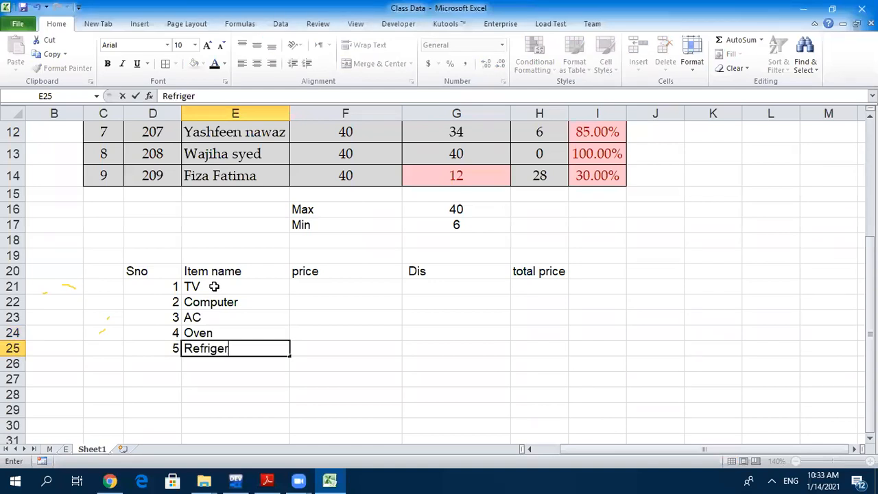
- Enter the prices 20000 for the TV, 50000 for the Computer and 90000 for the AC in F21:F23
click(330, 286)
text(20000)
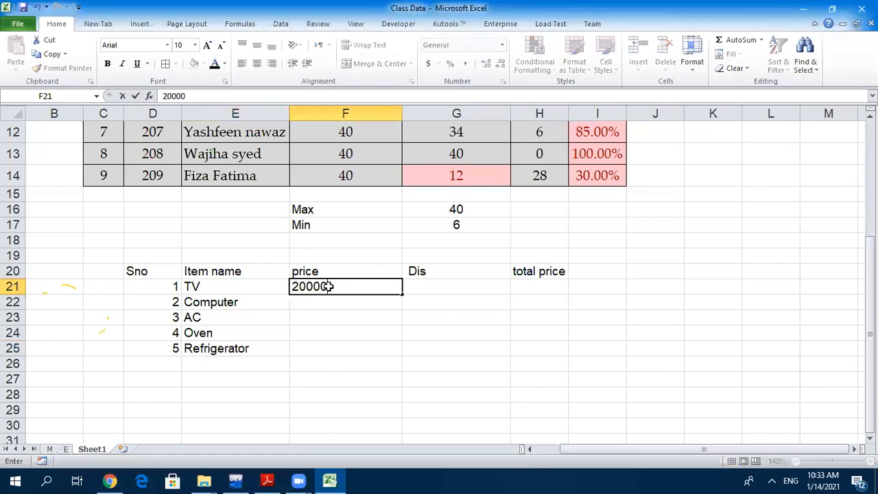
key(Return)
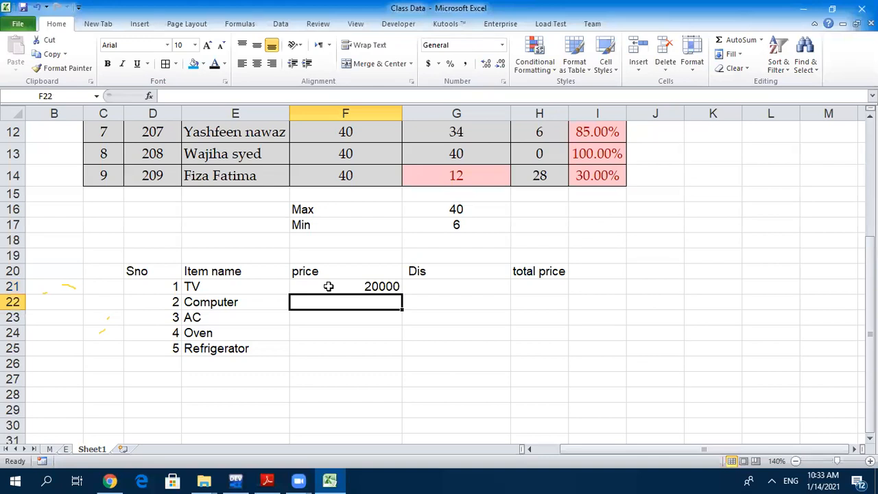
text(50000)
key(Return)
text(7)
key(BackSpace)
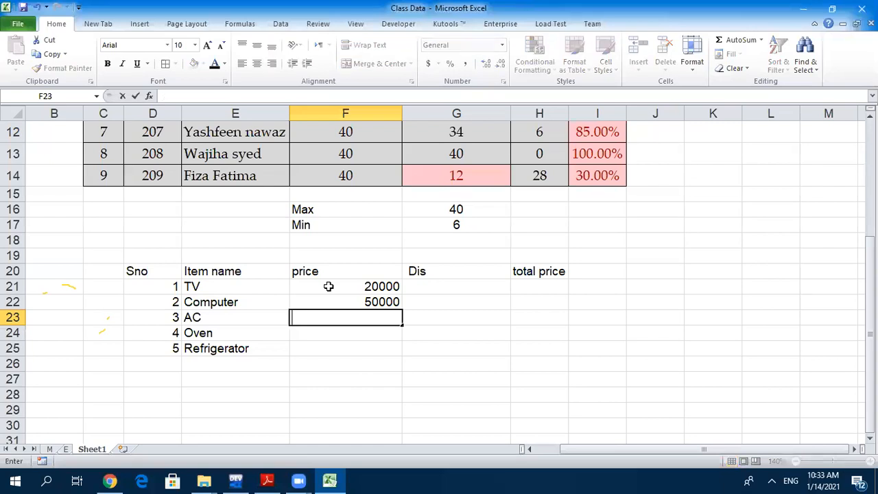
text(90000)
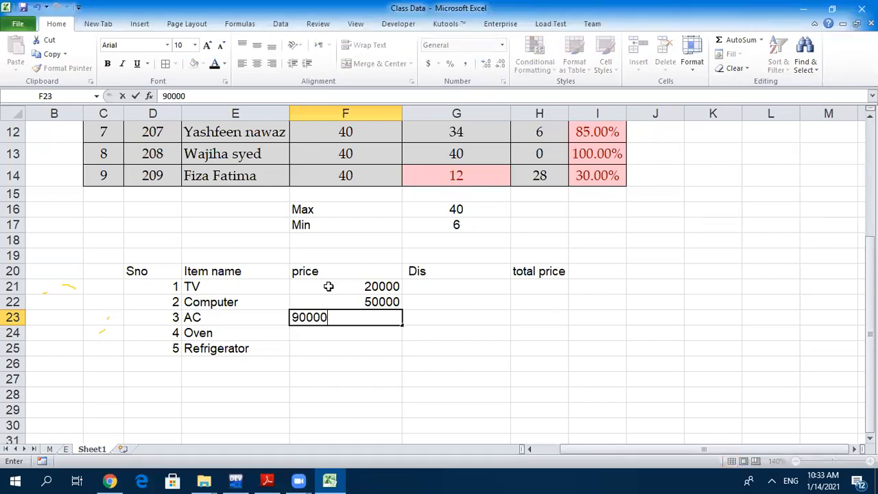
key(Return)
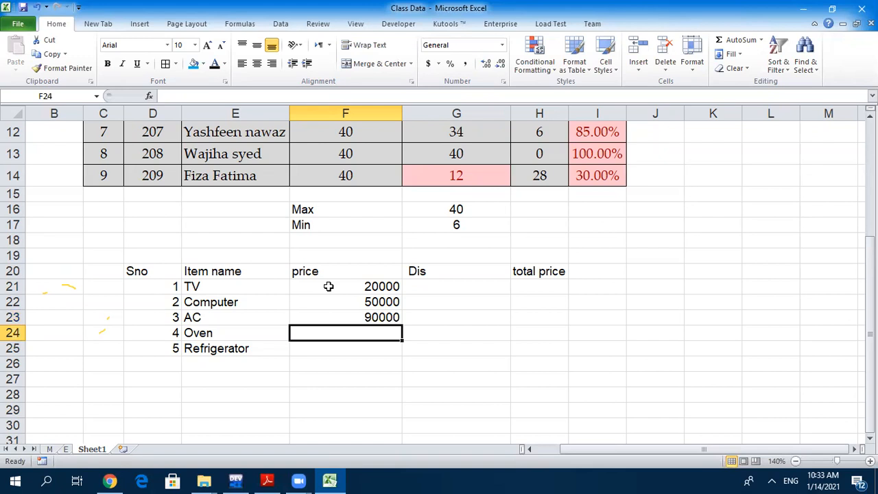
- Enter the prices 15000 for the Oven in F24 and 40000 for the Refrigerator in F25
text(1)
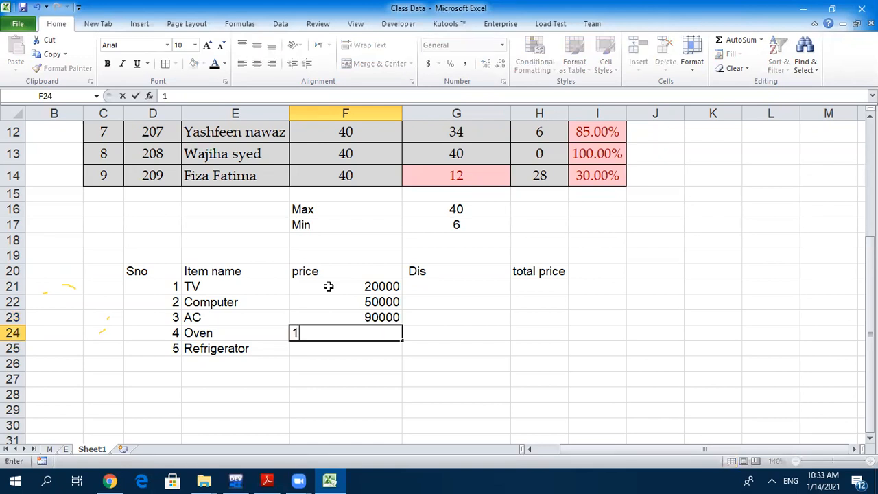
text(50000)
key(Return)
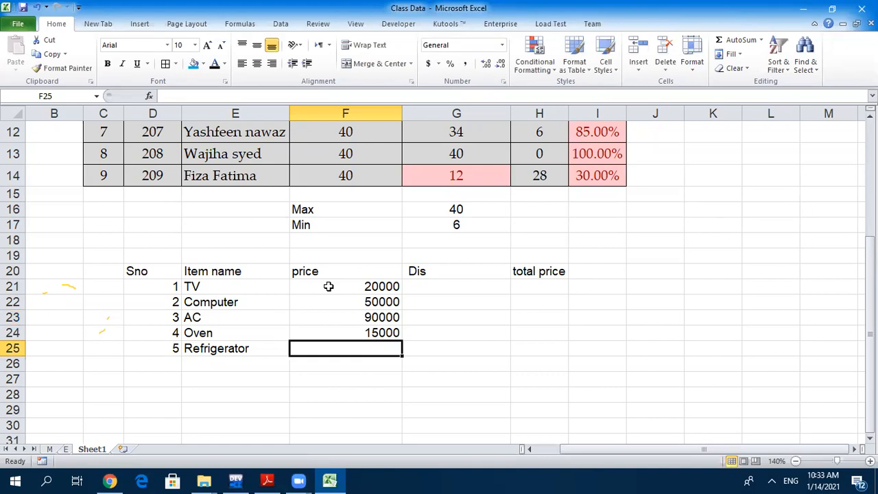
text(40000)
key(Return)
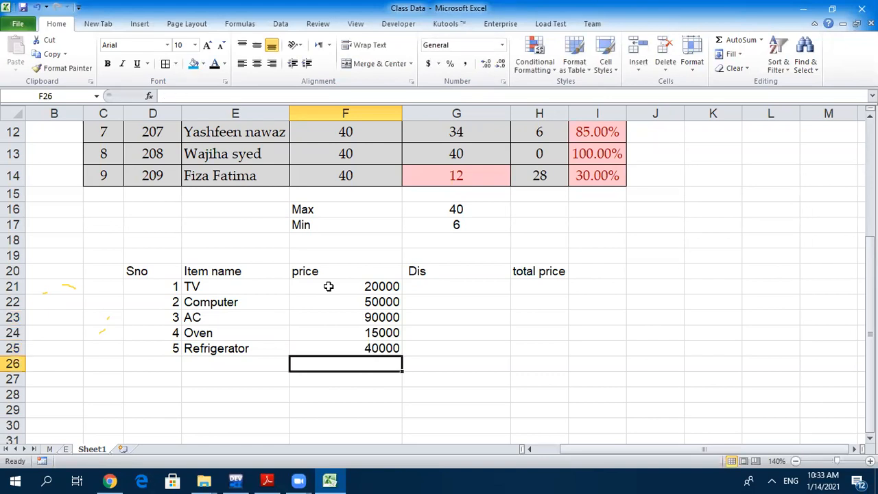
- Apply the comma number style to the prices in F21:F25
drag(350, 289, 348, 347)
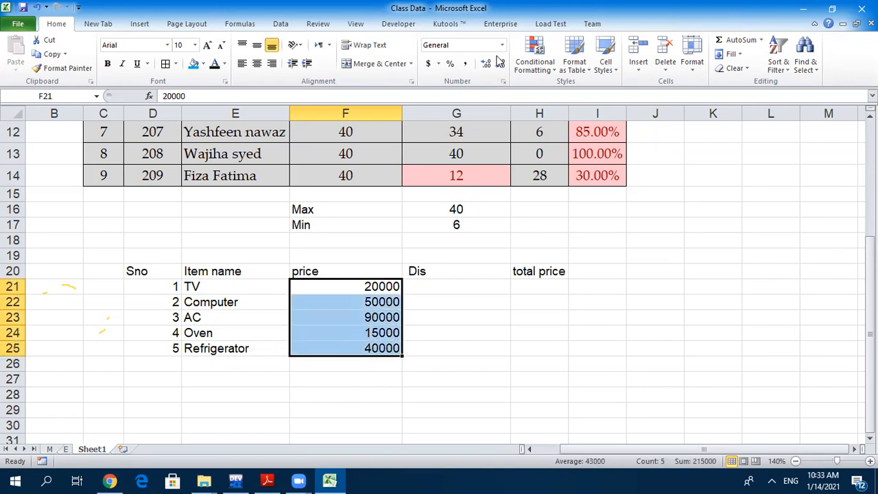
click(466, 64)
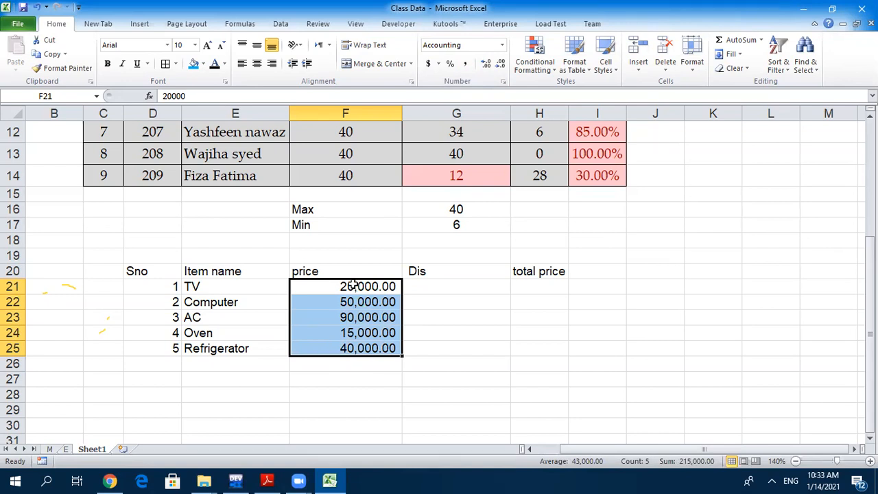
click(353, 317)
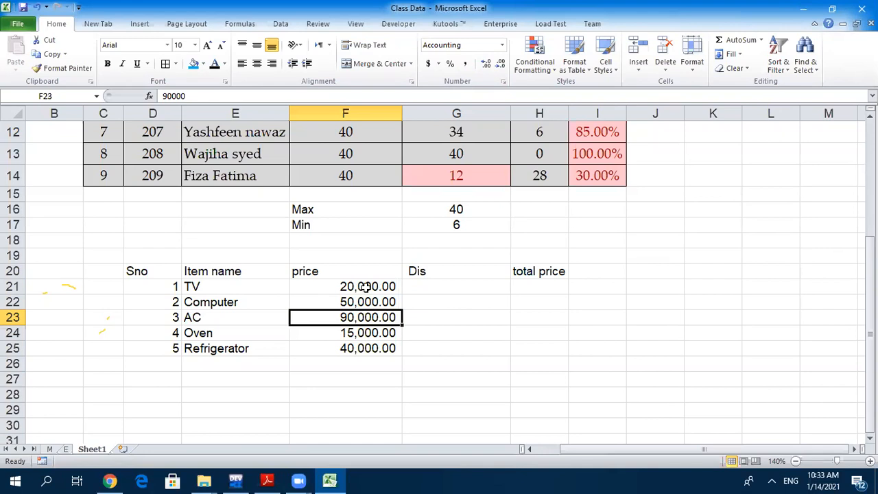
- Calculate the TV's 20% discount in G21 with the formula =F21*20%
click(419, 288)
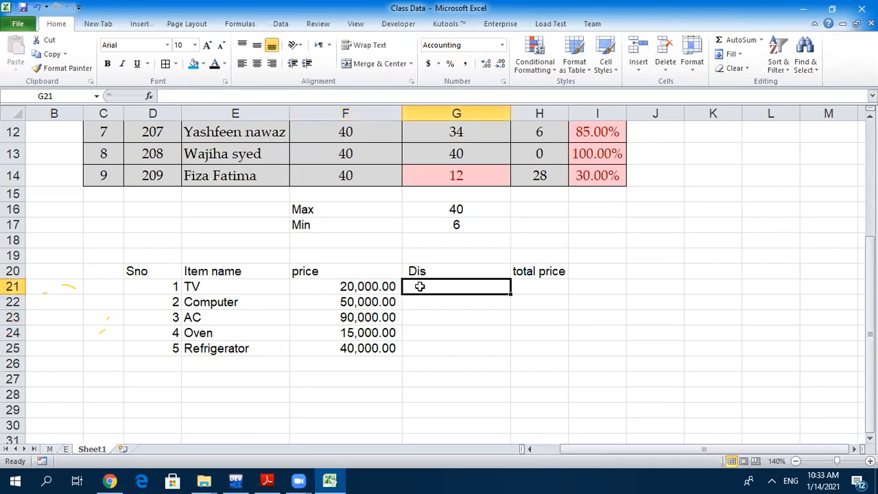
click(351, 287)
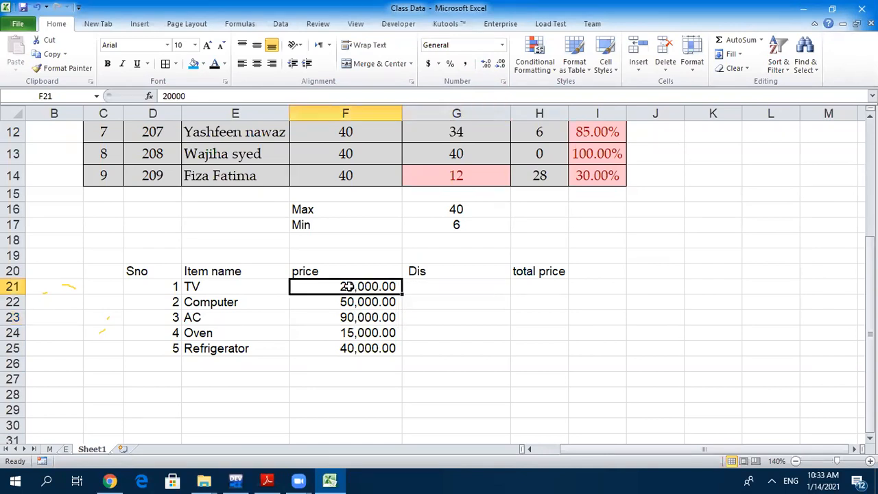
click(429, 288)
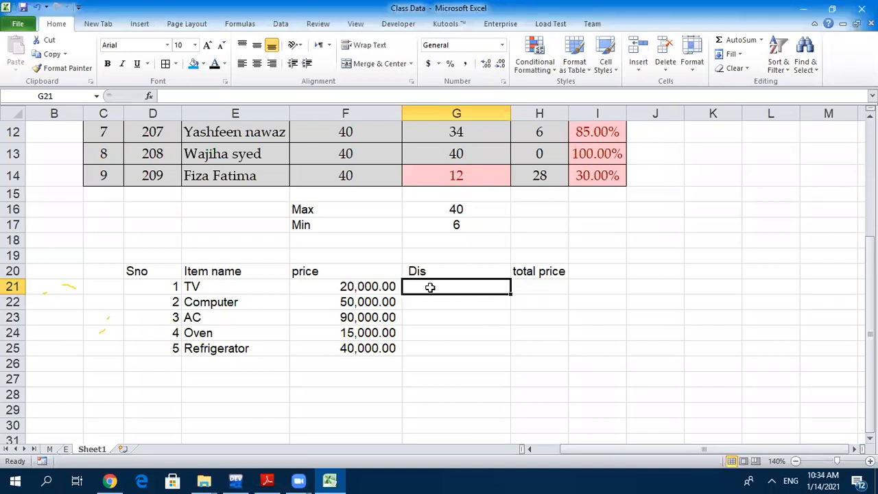
text(=)
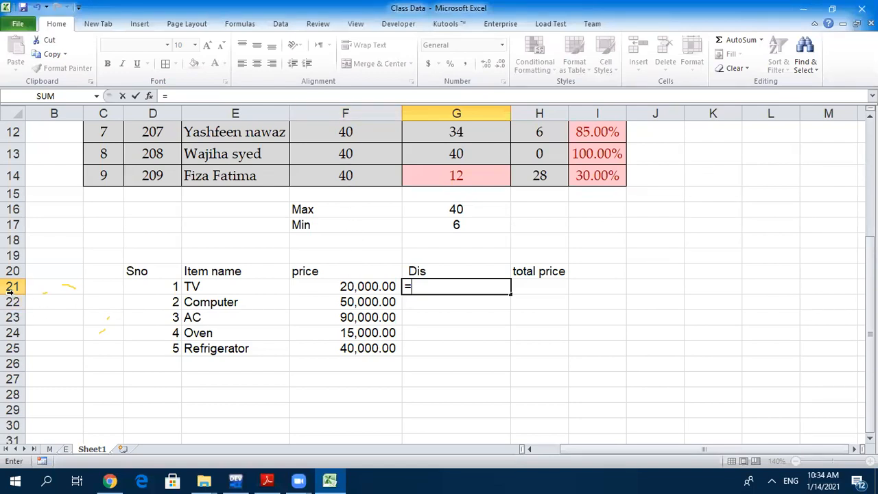
click(349, 288)
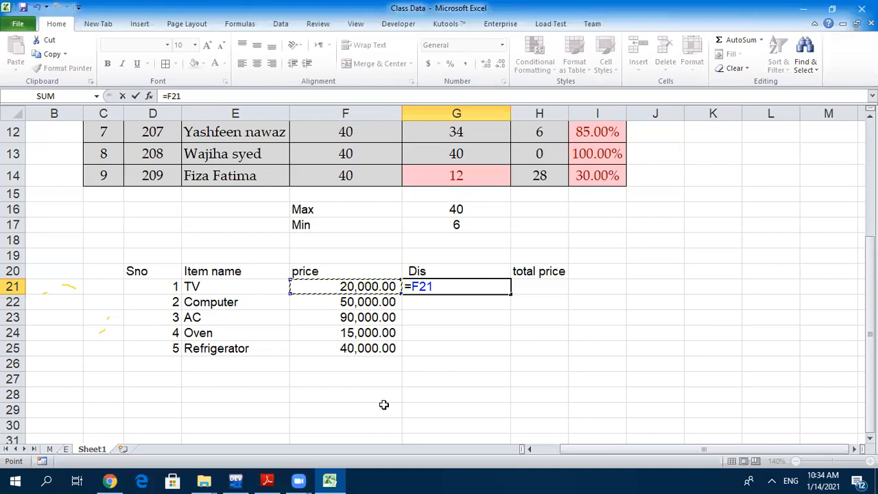
text(*20)
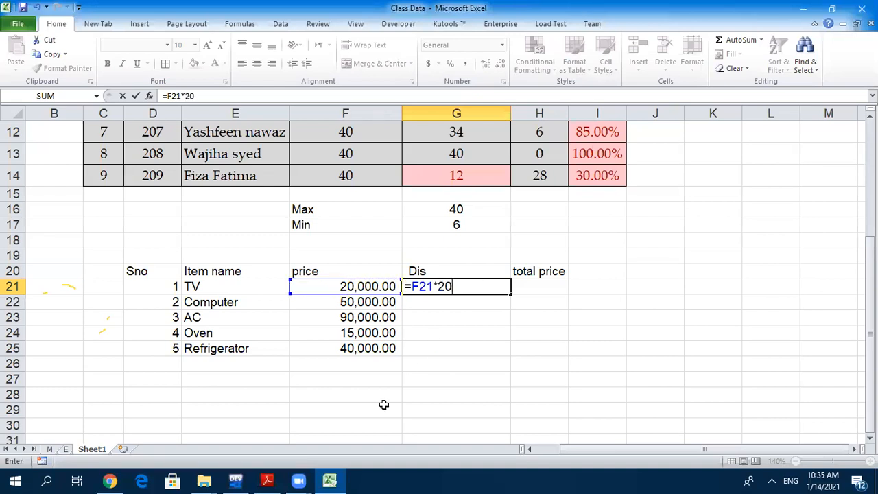
text(%)
key(Return)
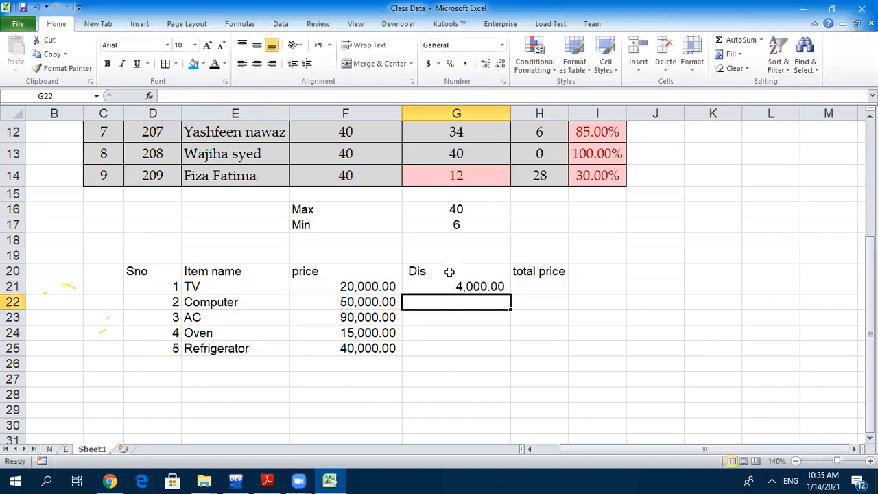
- Fill the 20% discount formula from G21 down to G25 and check the results for the other items
click(451, 287)
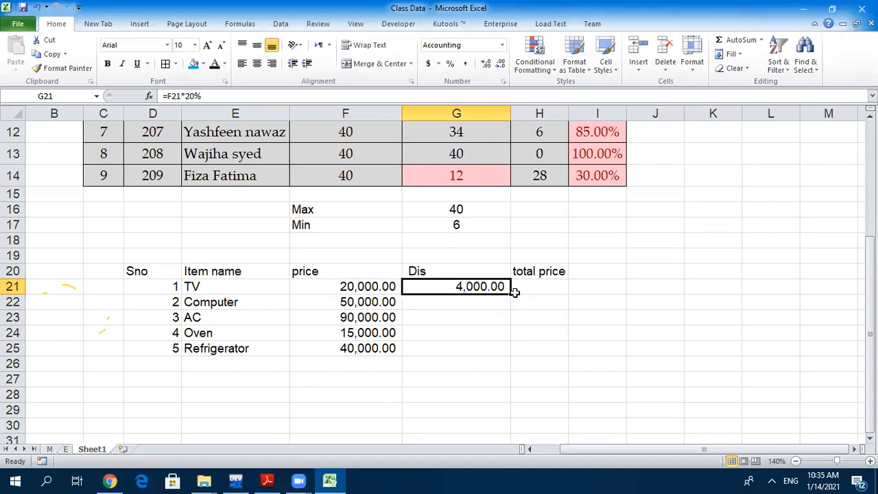
drag(513, 291, 508, 360)
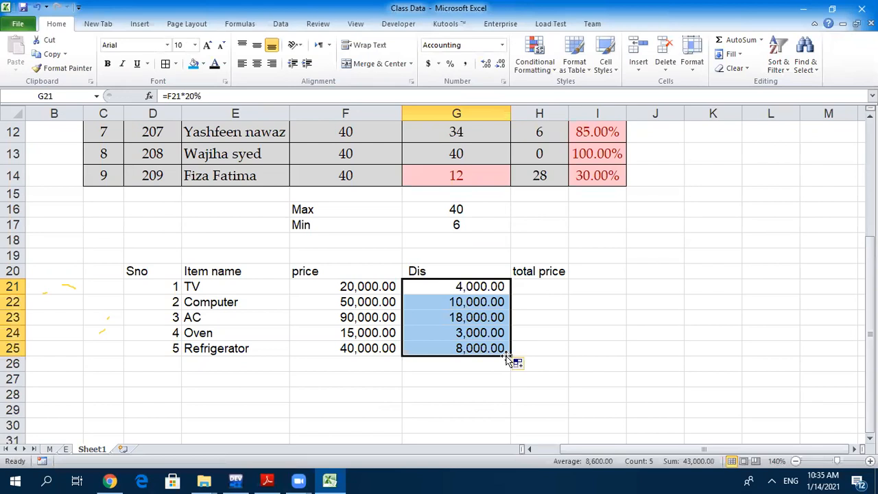
click(347, 305)
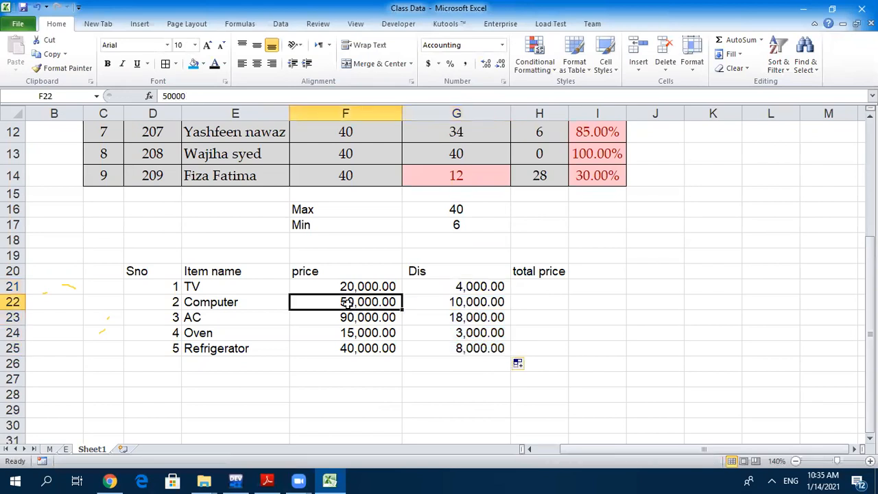
click(451, 305)
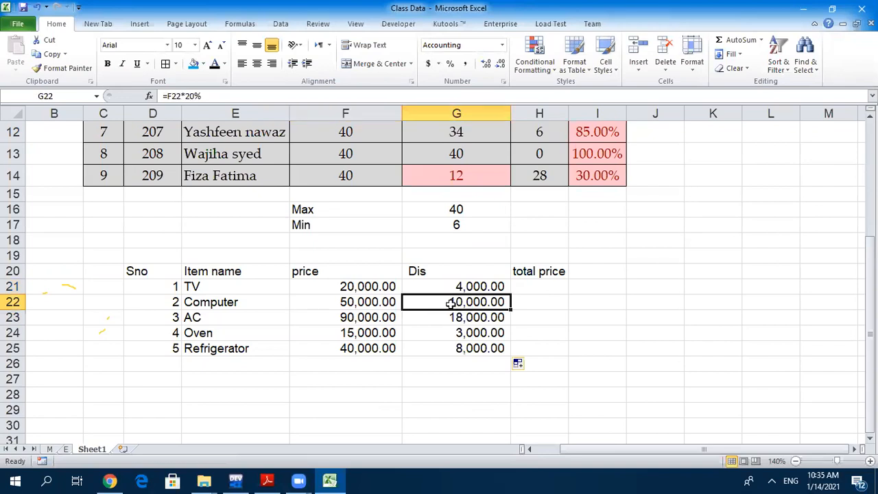
click(369, 321)
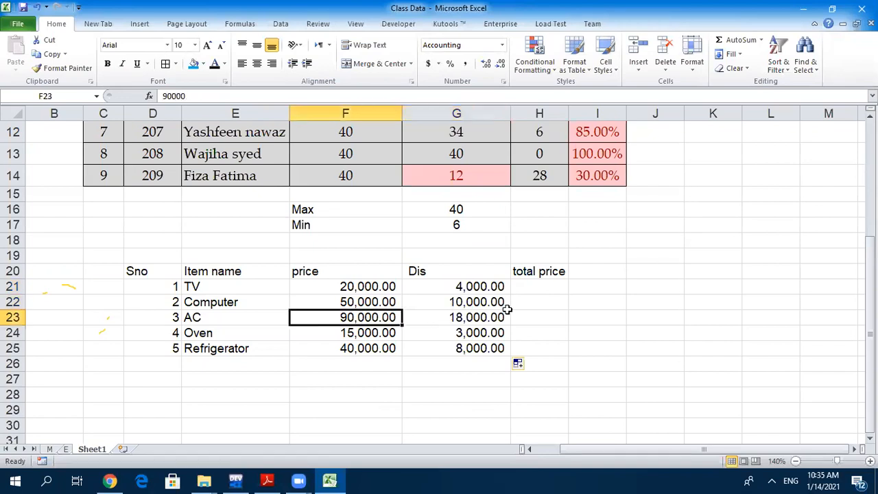
- Extend the header in H20 to "total price payable" and wrap its text within the cell
click(537, 284)
double_click(566, 271)
text(payable)
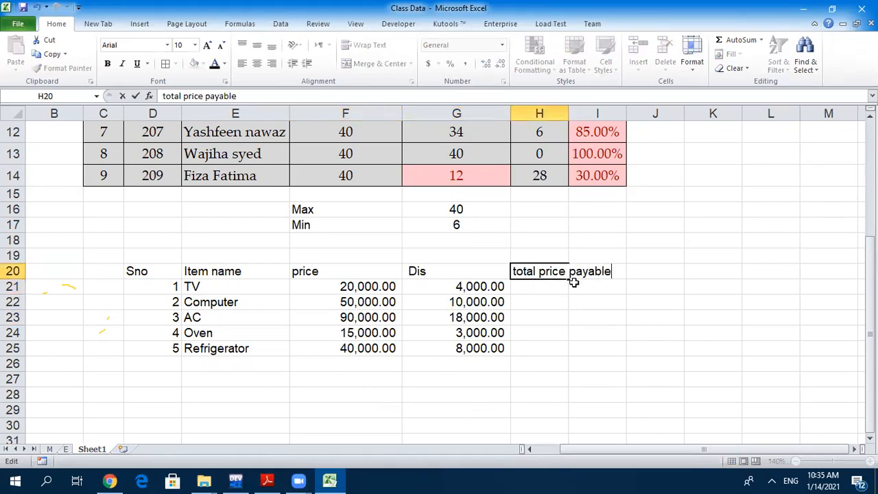
key(Return)
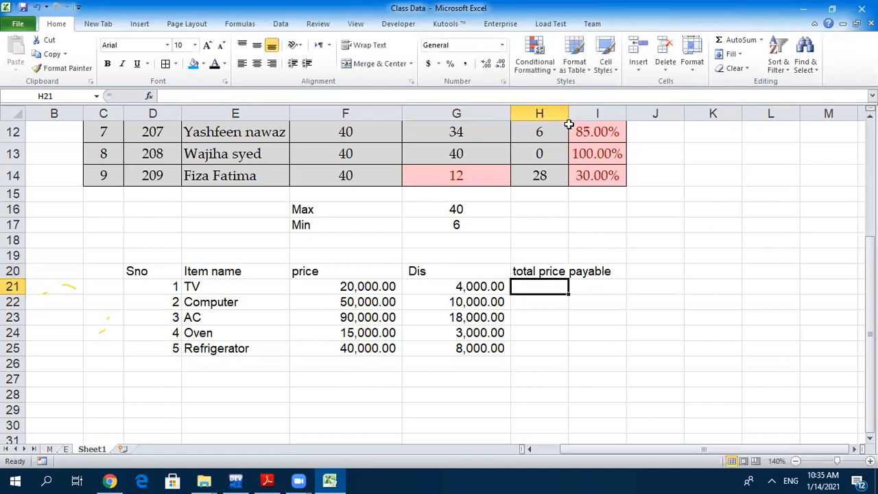
click(530, 271)
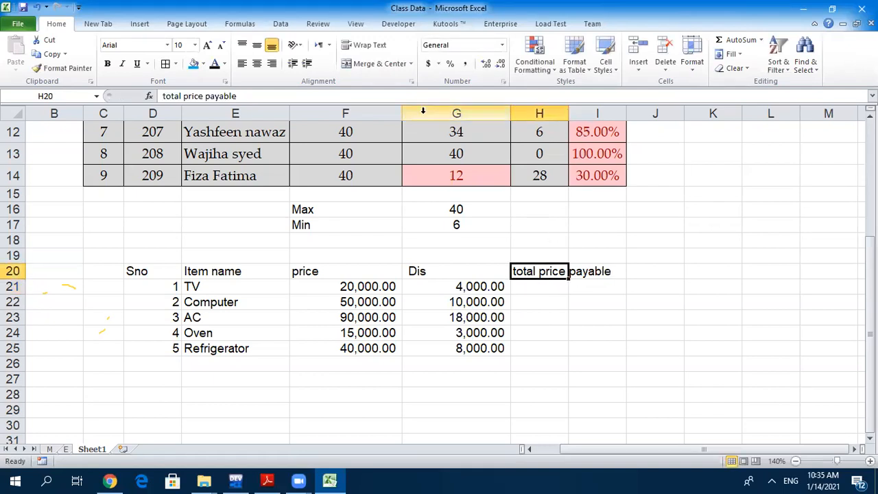
click(369, 45)
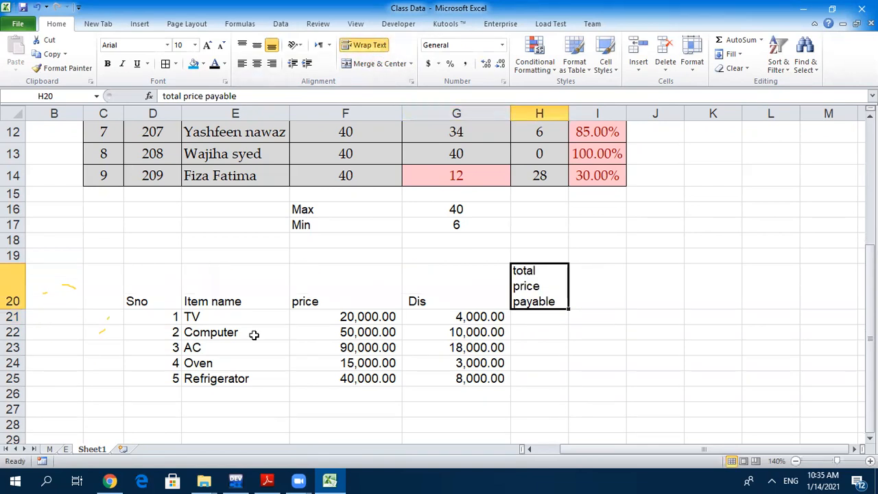
- Centre the headers in D20:H20 horizontally and vertically, and widen column H slightly so its header wraps onto two lines
drag(137, 296, 516, 301)
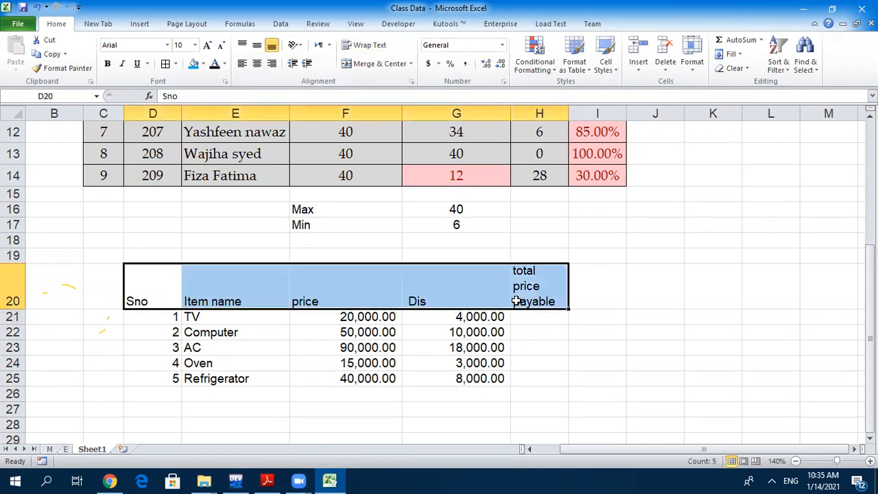
click(257, 63)
click(256, 45)
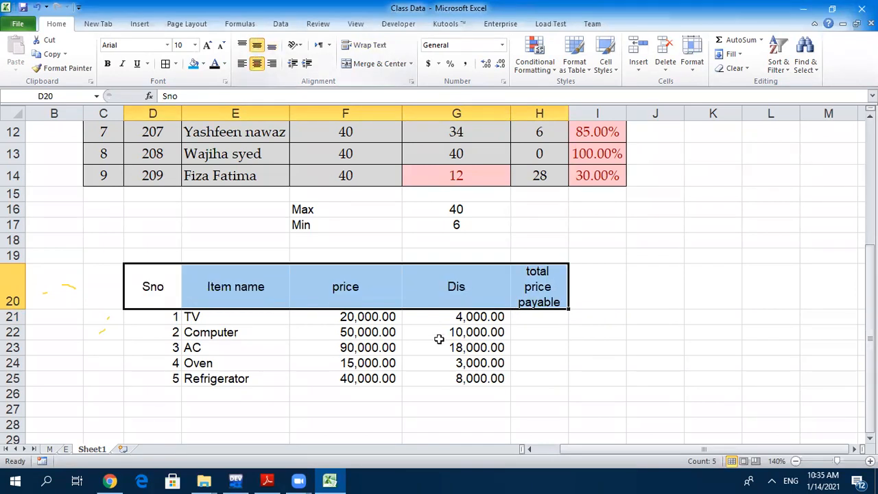
click(541, 317)
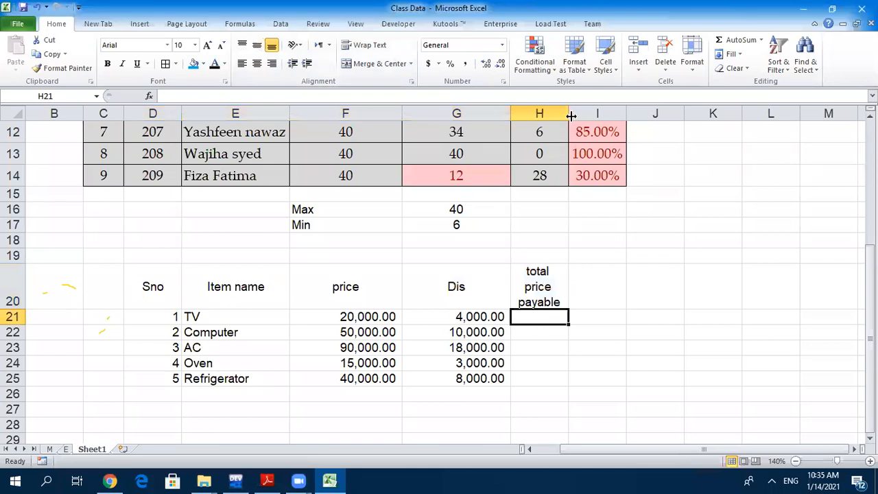
drag(569, 115, 572, 115)
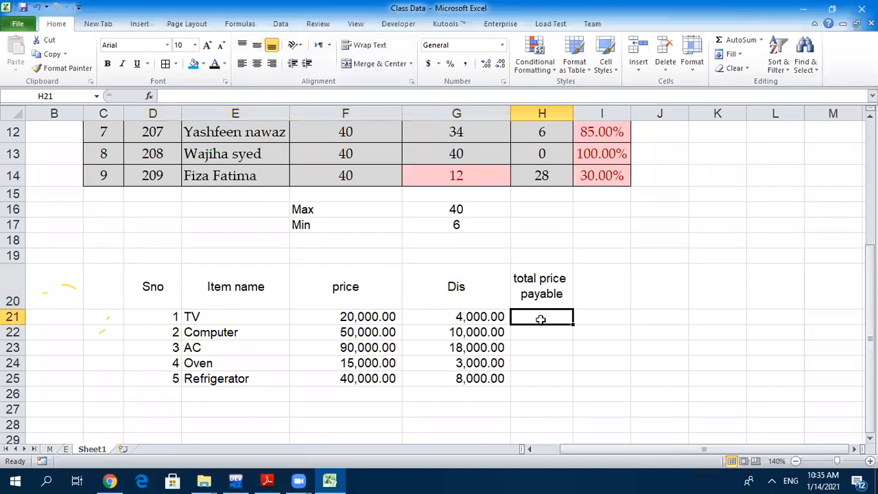
- Calculate the TV's total price payable in H21 with the formula =F21-G21
text(=)
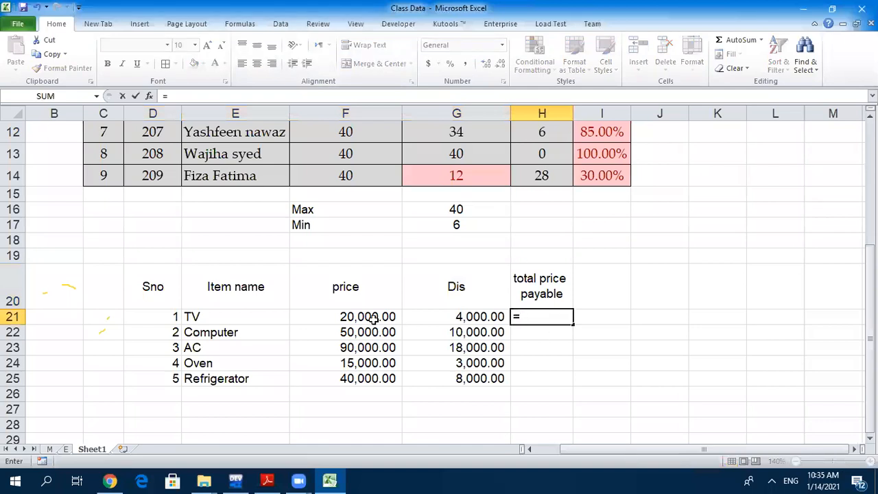
click(372, 319)
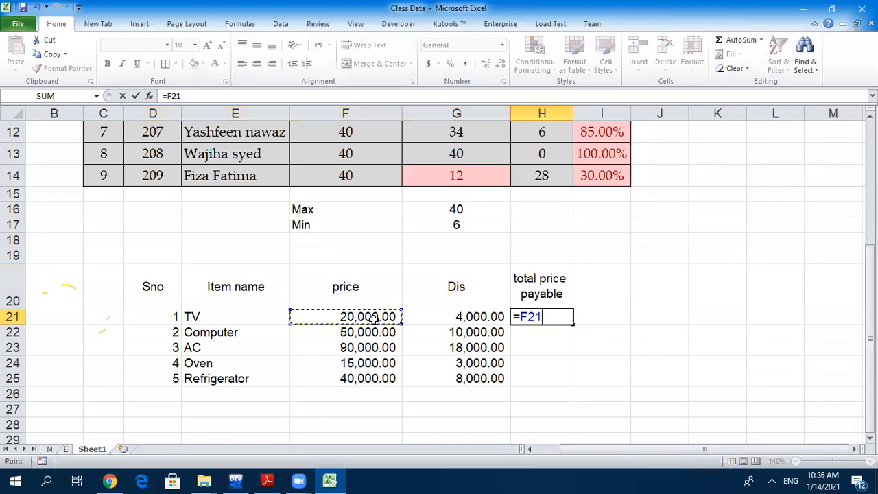
text(-)
click(458, 317)
key(Return)
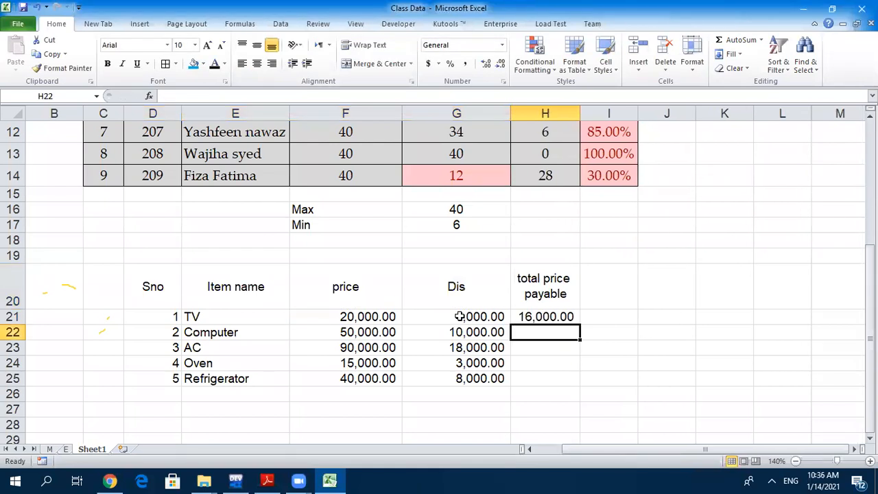
- Fill the total price formula from H21 down to H25 for the remaining items
click(555, 316)
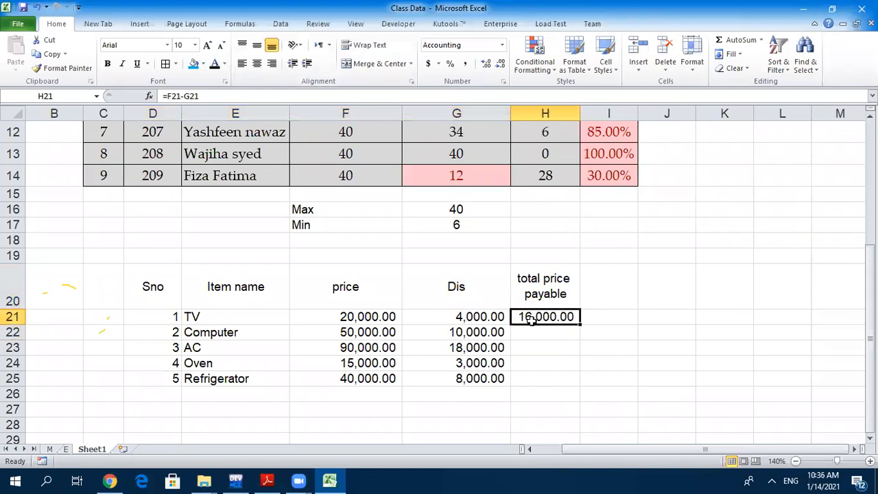
drag(579, 324, 582, 386)
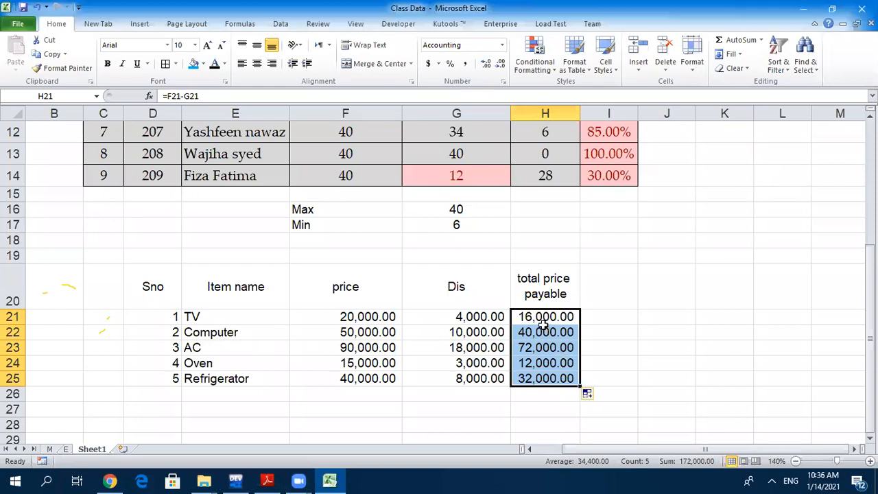
click(469, 319)
- Add all borders to the item table D20:H25 and centre the serial numbers in D21:D25
drag(151, 295, 520, 373)
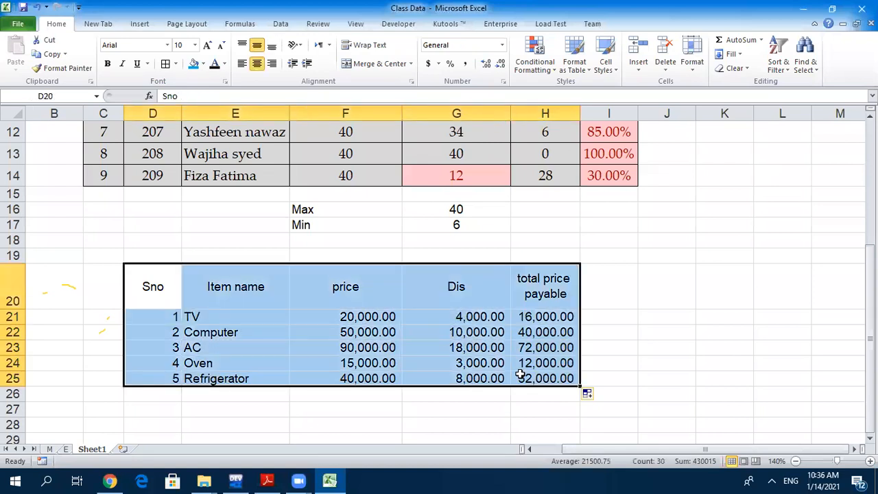
click(166, 63)
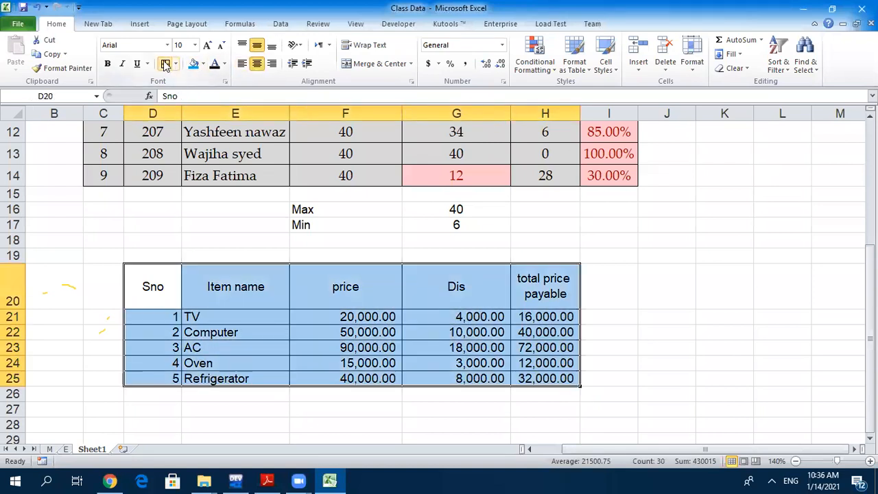
drag(163, 318, 177, 383)
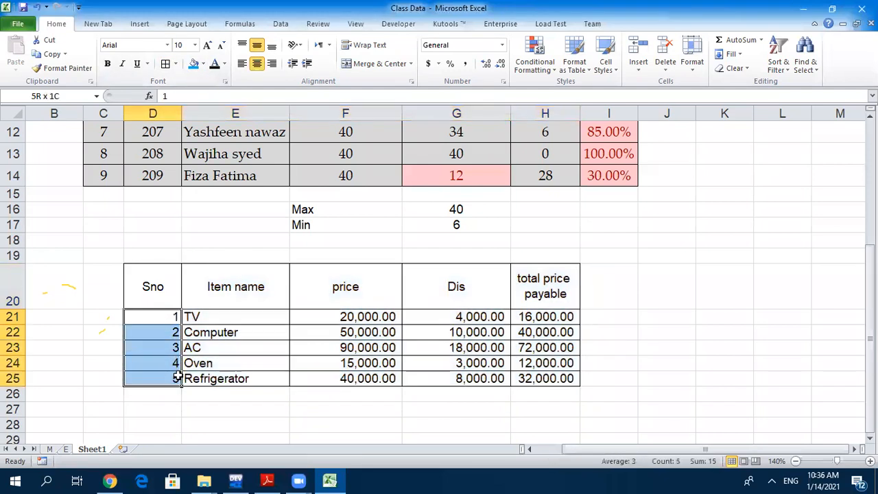
click(253, 67)
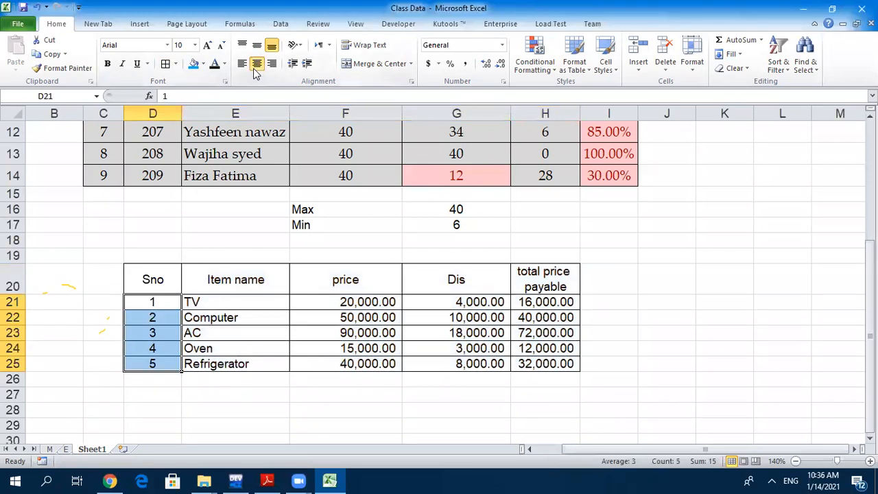
- Apply centre and middle alignment to the prices and discounts in F21:G25
click(328, 304)
drag(328, 304, 472, 364)
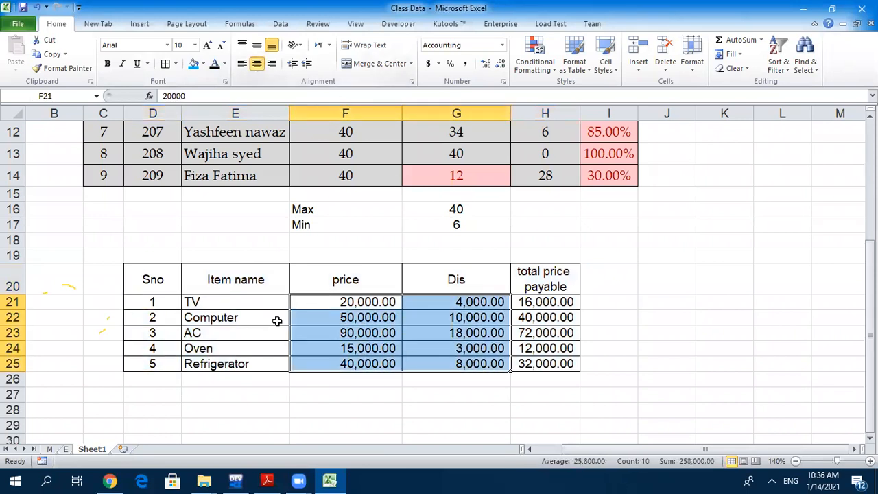
click(258, 64)
click(258, 46)
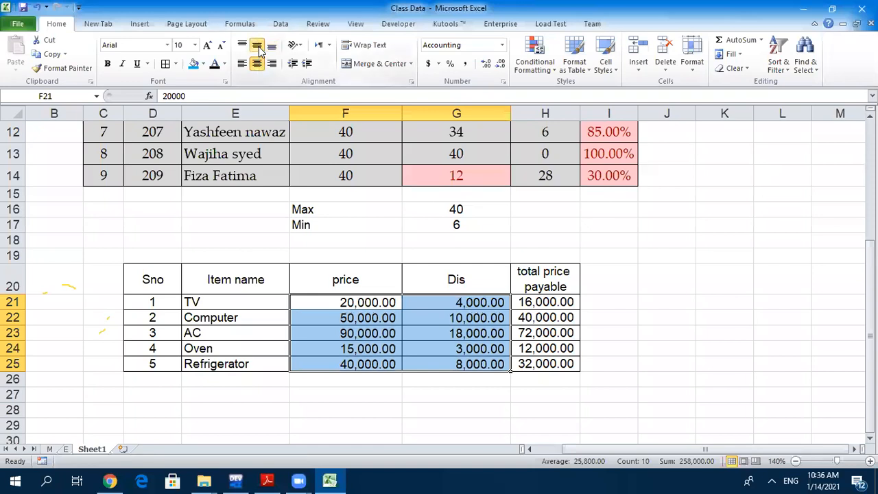
click(243, 64)
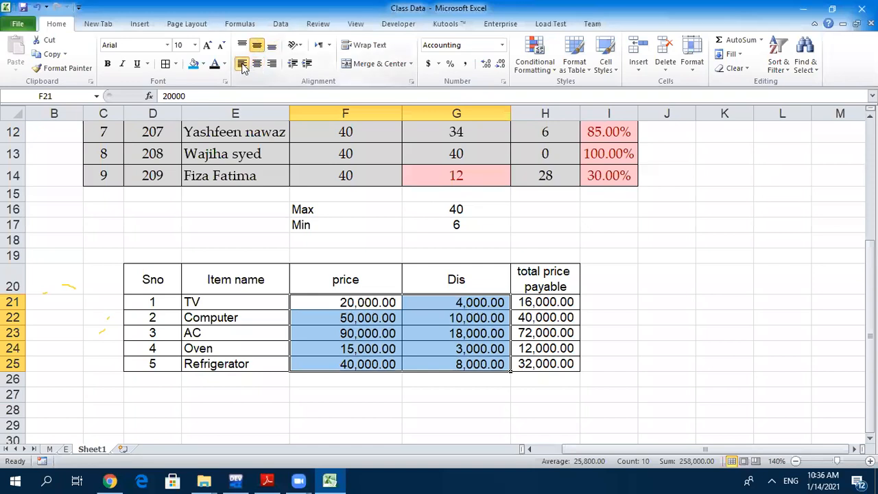
click(256, 63)
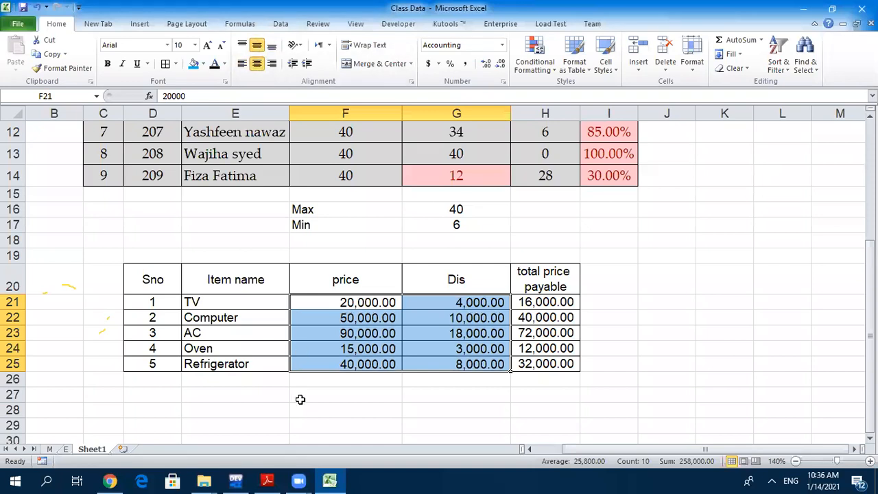
click(264, 400)
- Fill the item rows D21:H25 with a light red theme colour
drag(153, 304, 527, 364)
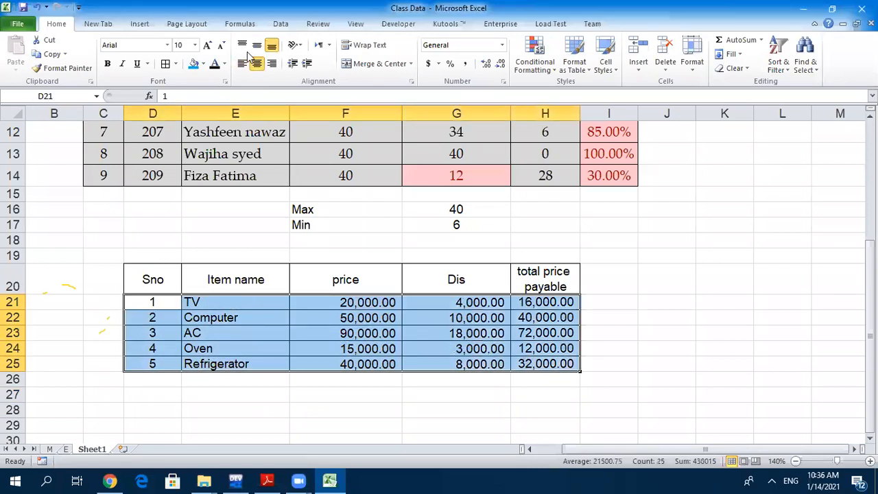
click(203, 64)
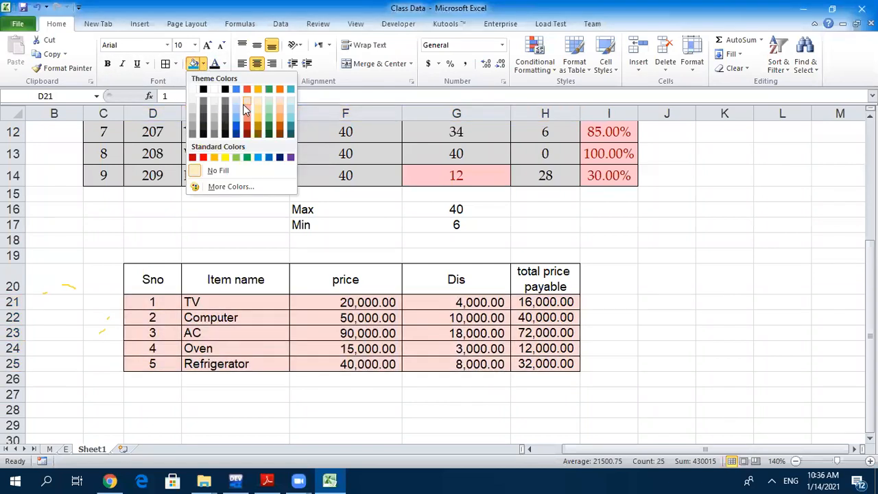
click(142, 296)
- Make the headers in D20:H20 bold and set their font to Arial Rounded MT Bold
drag(147, 280, 564, 284)
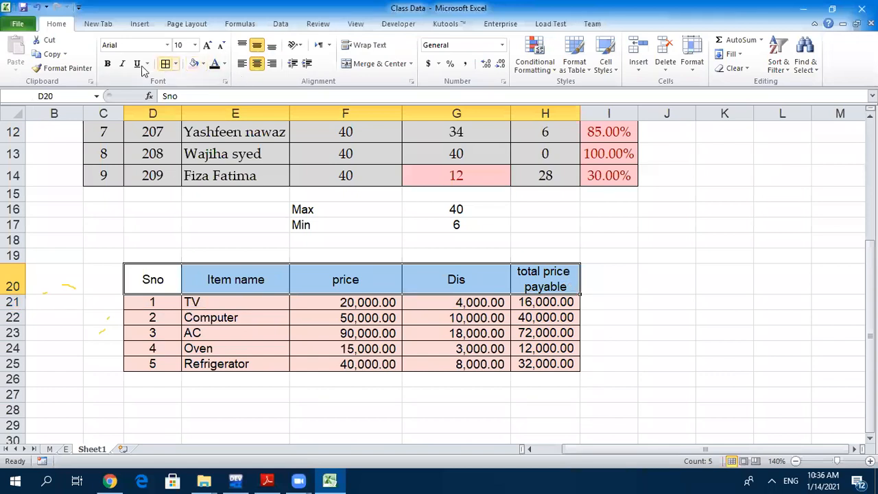
click(107, 63)
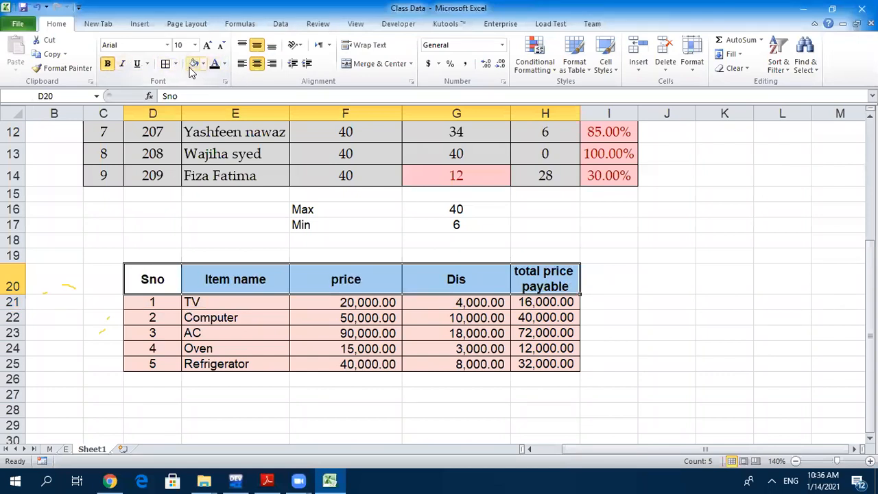
click(167, 46)
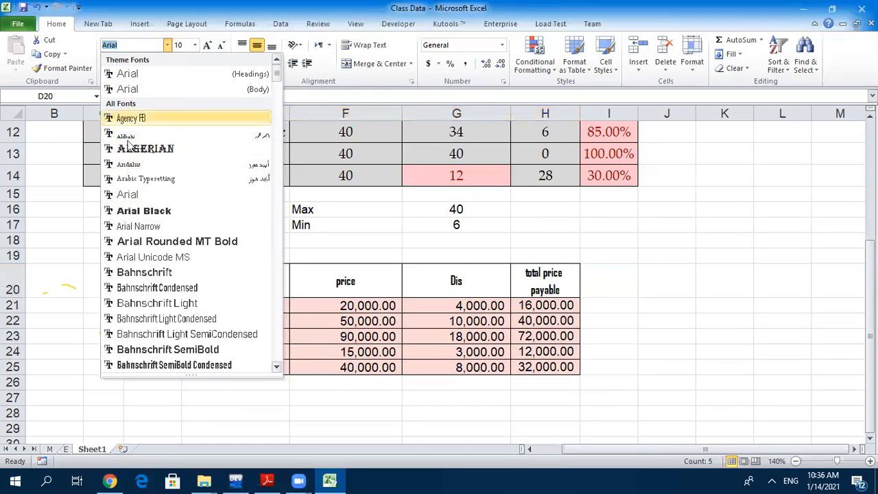
click(129, 242)
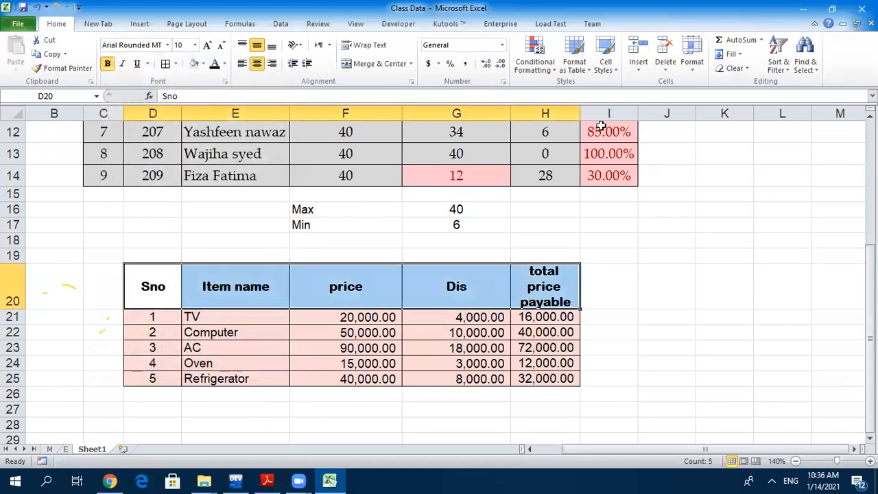
- Widen column H a little more so the bold "total price payable" header fits on two lines
click(578, 114)
drag(578, 115, 586, 115)
click(617, 333)
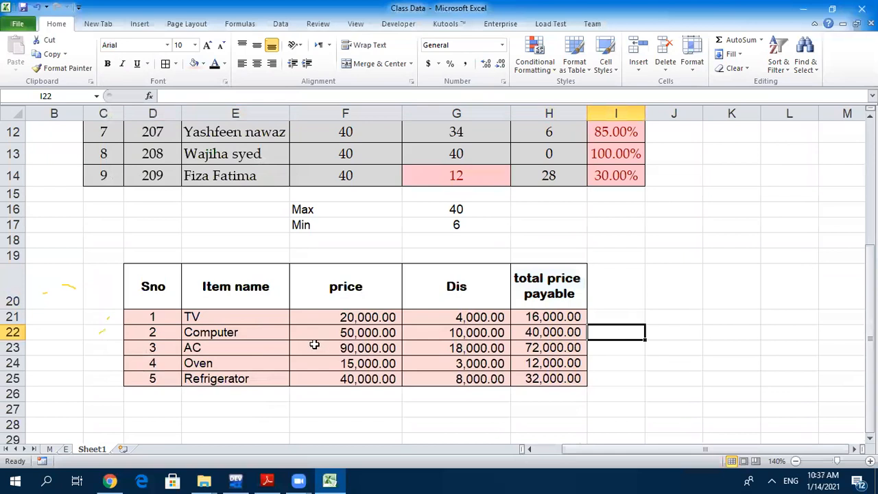
- Try the counterclockwise angle, clockwise angle, vertical and rotate-up text orientations on the Sno header in D20, ending with horizontal text
click(170, 288)
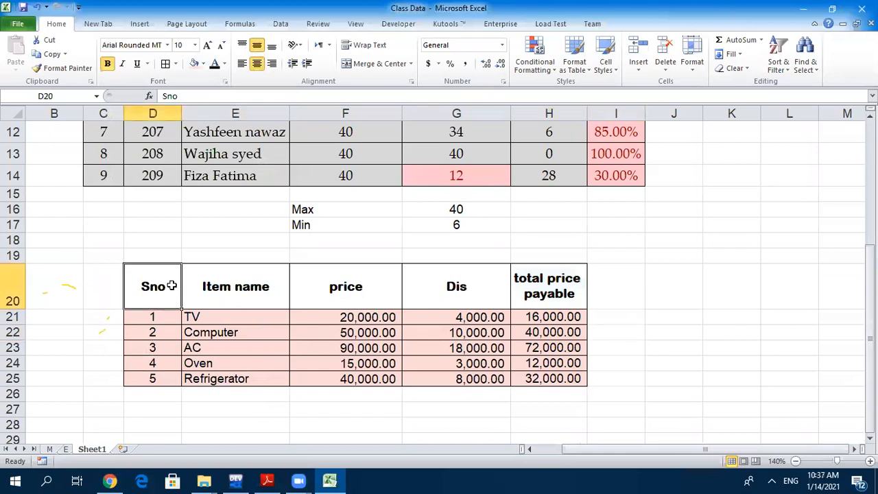
click(298, 50)
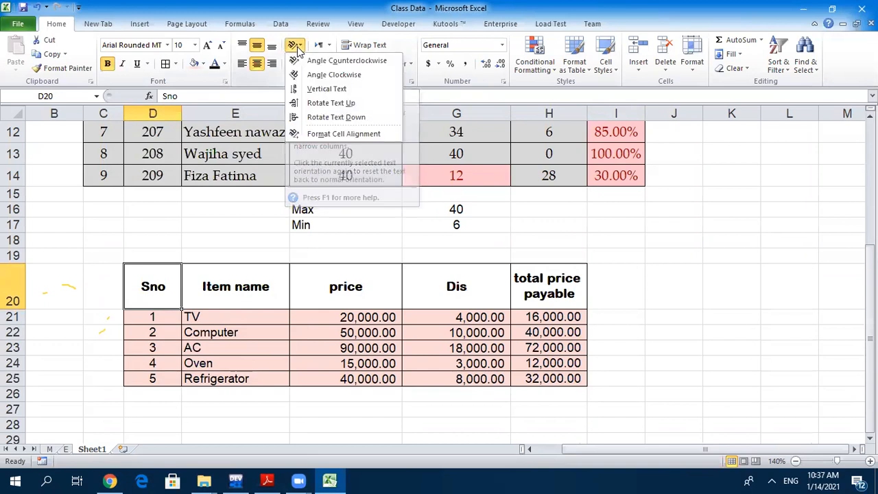
click(304, 61)
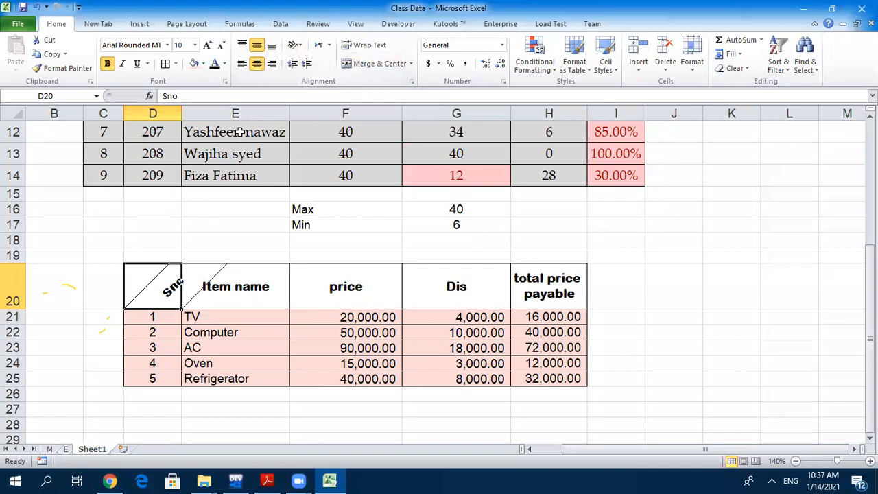
click(297, 48)
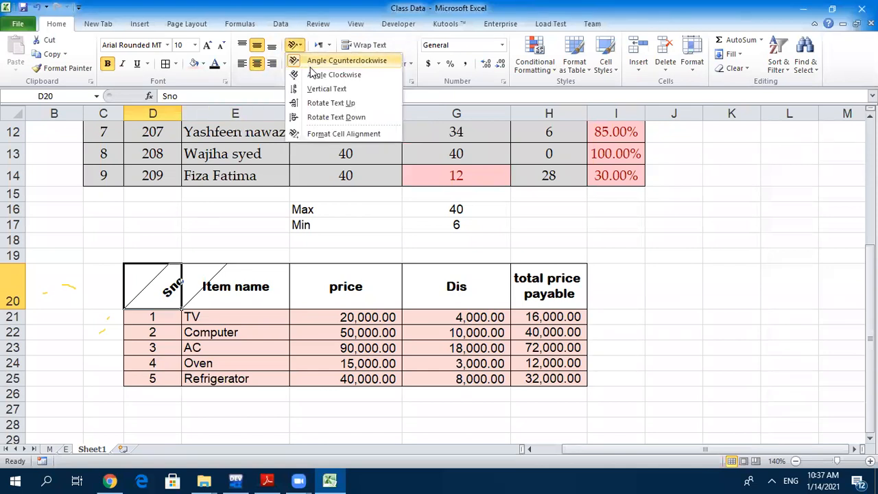
click(309, 72)
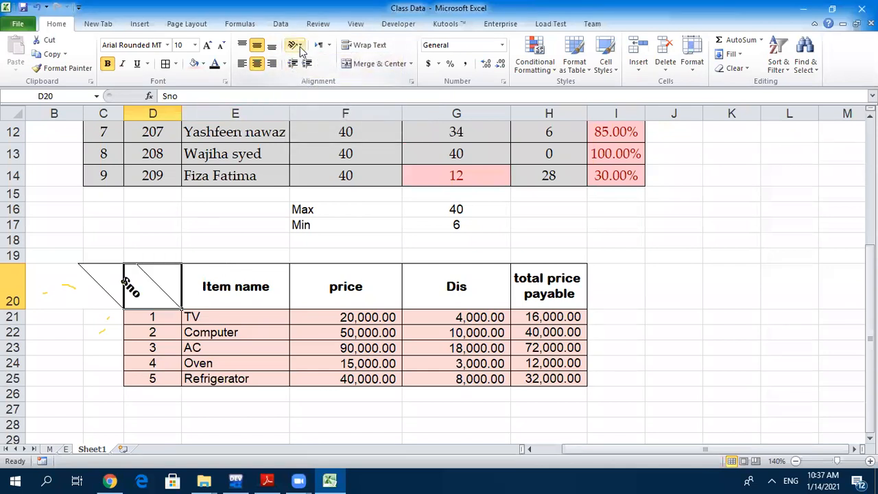
click(295, 45)
click(312, 90)
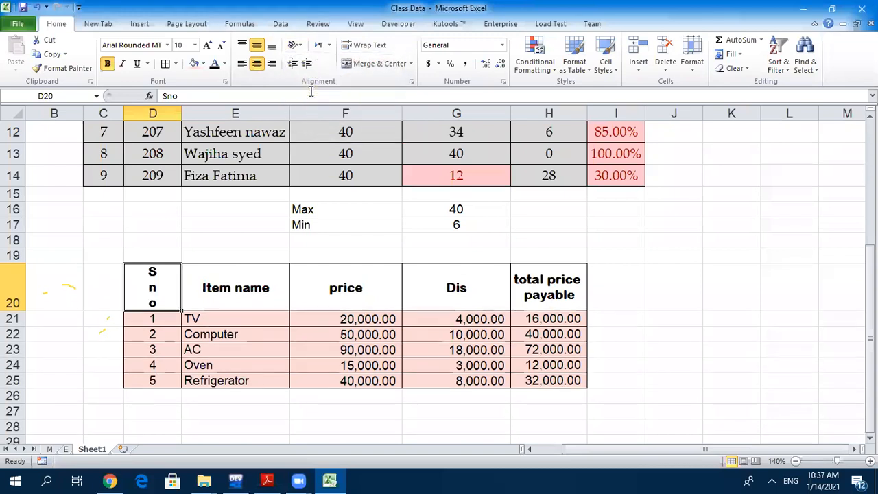
click(295, 45)
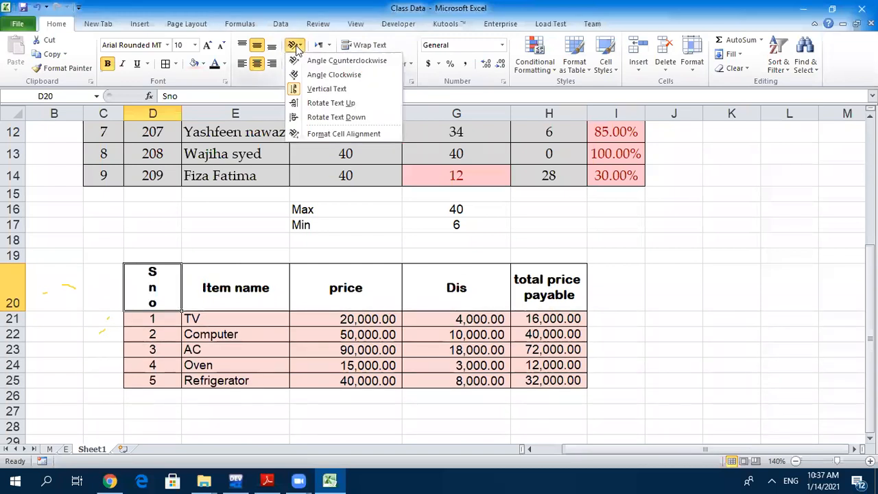
click(312, 102)
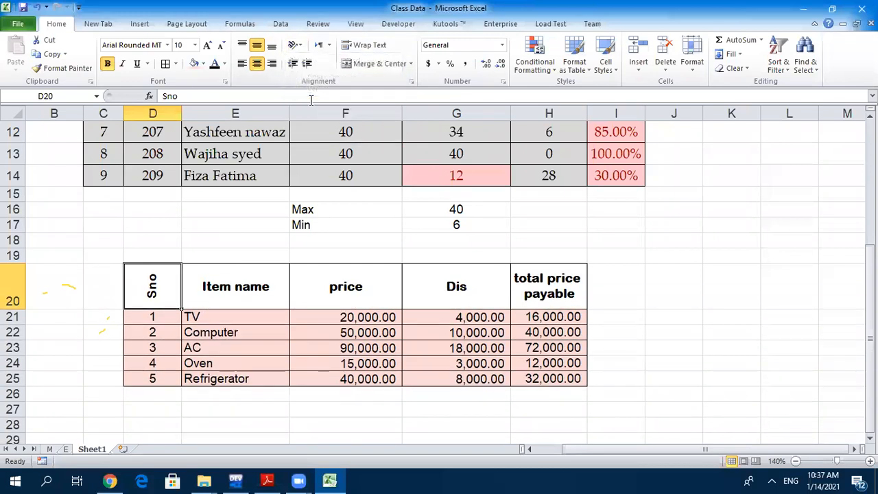
click(295, 45)
click(305, 104)
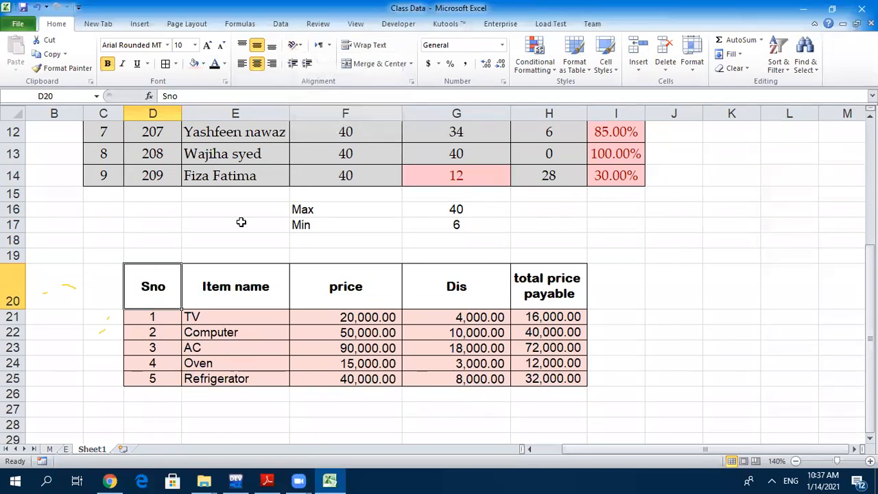
- Rotate the text of the Sno and Item name headers in D20 and E20 upward
click(291, 46)
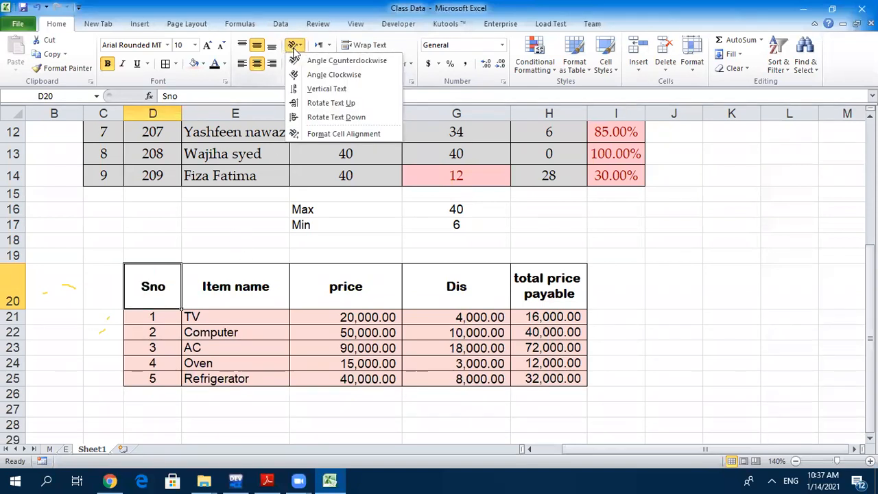
click(303, 109)
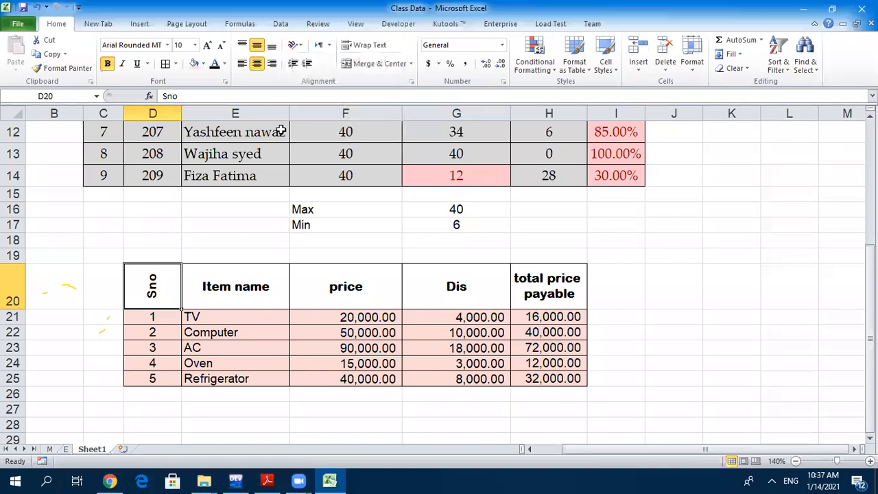
click(226, 281)
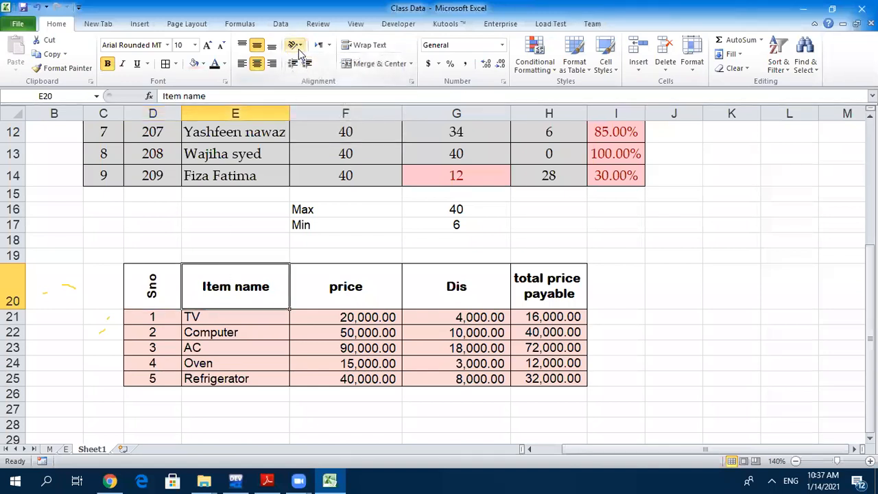
click(299, 50)
click(304, 107)
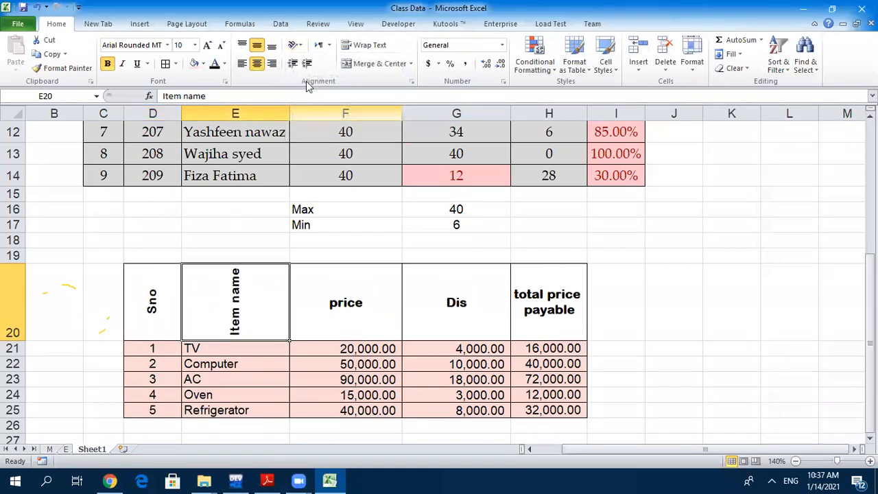
- Rotate the text of the price and Dis headers in F20 and G20 upward
click(345, 319)
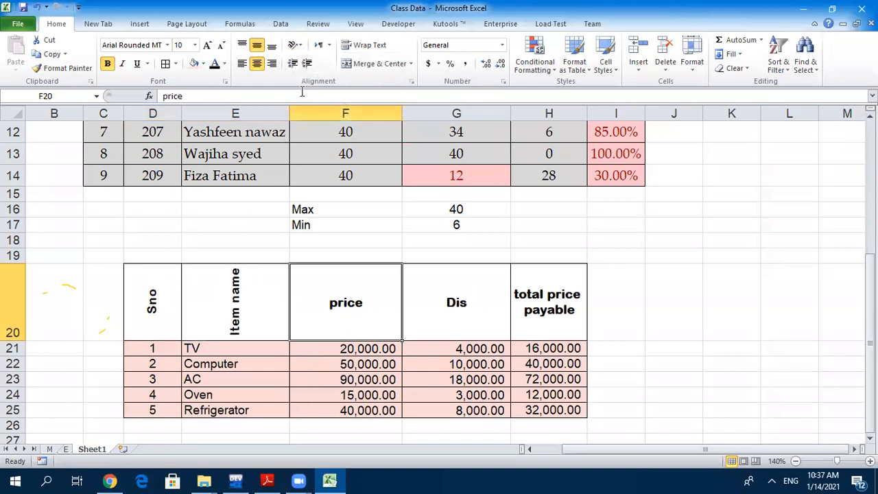
click(296, 46)
click(304, 103)
click(466, 334)
click(295, 45)
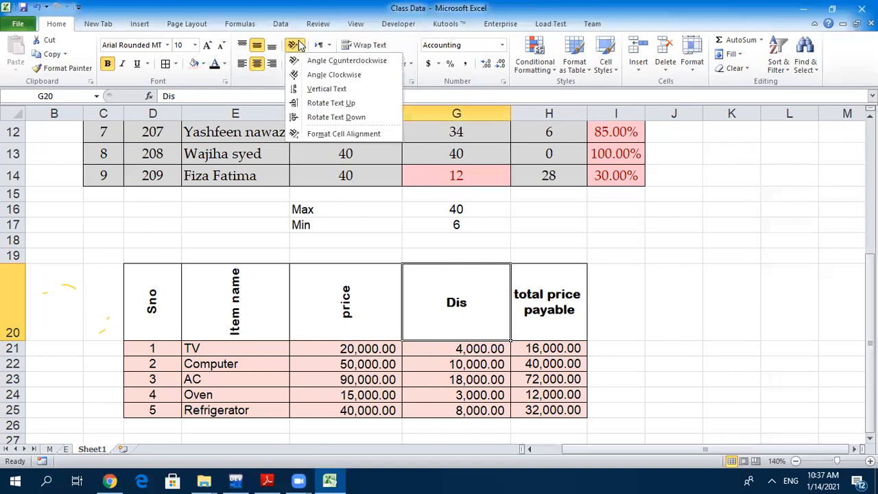
click(330, 103)
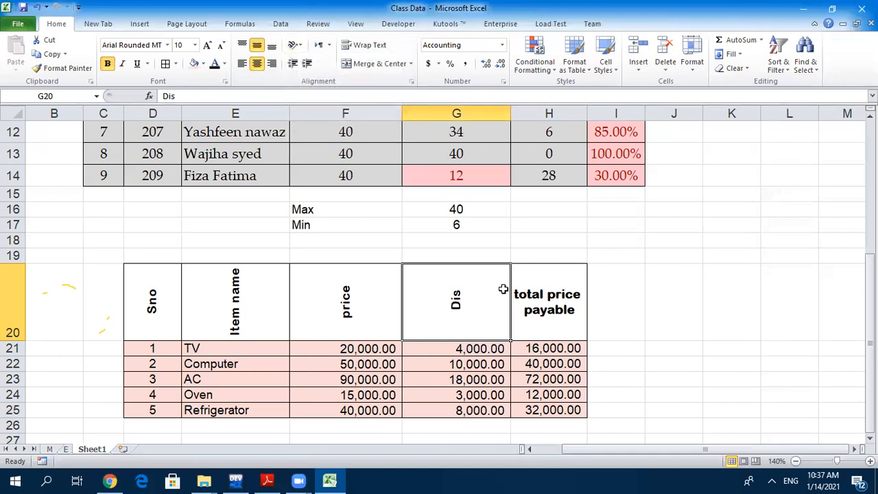
- Rotate the text of the "total price payable" header in H20 upward
click(541, 310)
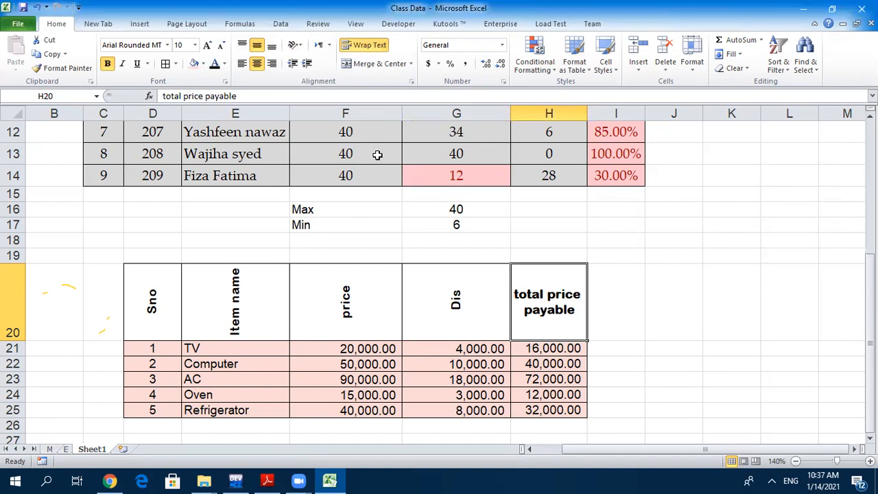
click(301, 46)
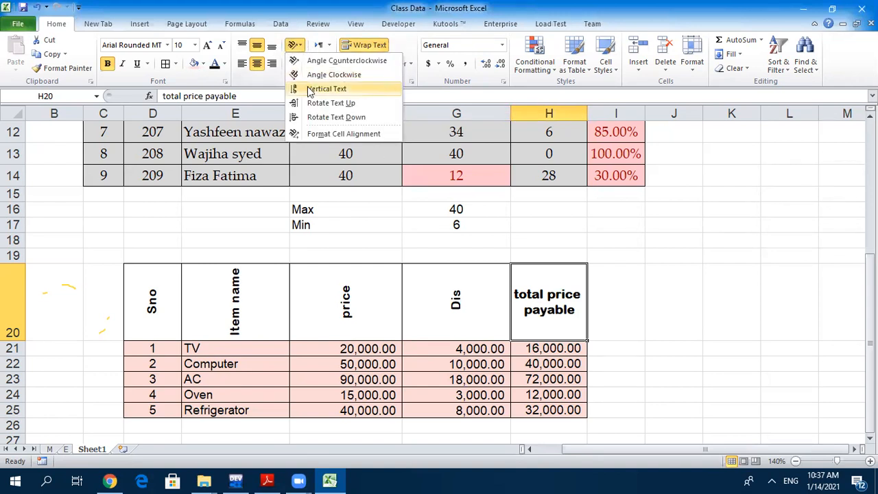
click(323, 102)
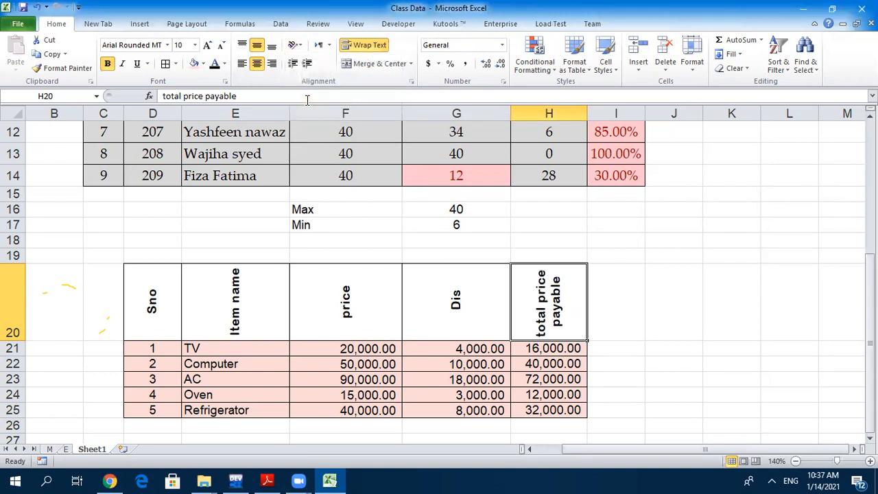
click(639, 385)
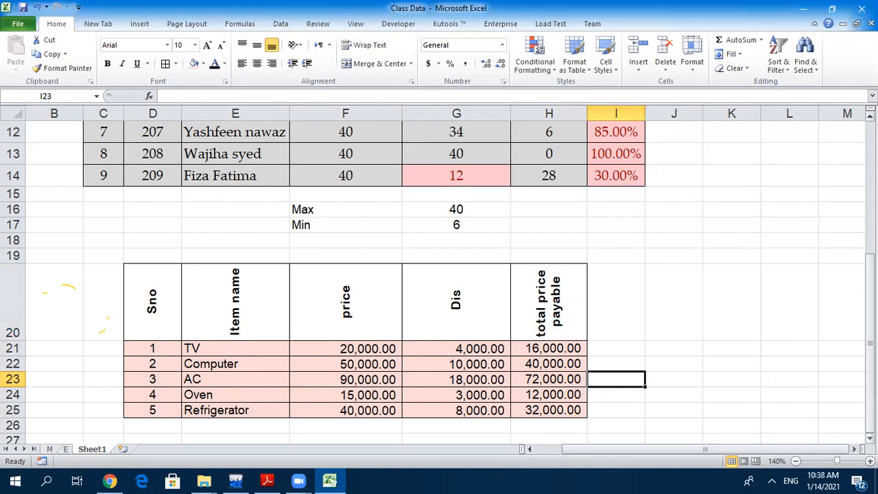
- Try inserting a sheet column before the Name column of the attendance table, and undo the insertion
scroll(840, 400, down, 1)
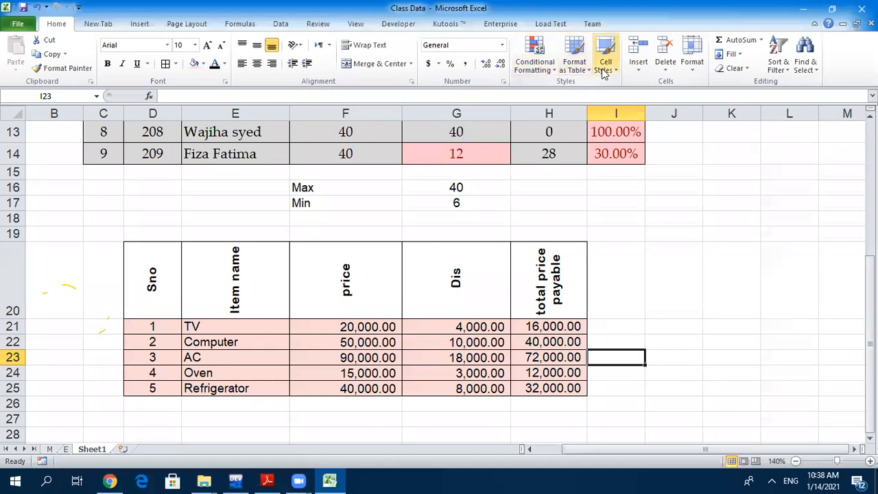
click(455, 341)
drag(870, 377, 870, 268)
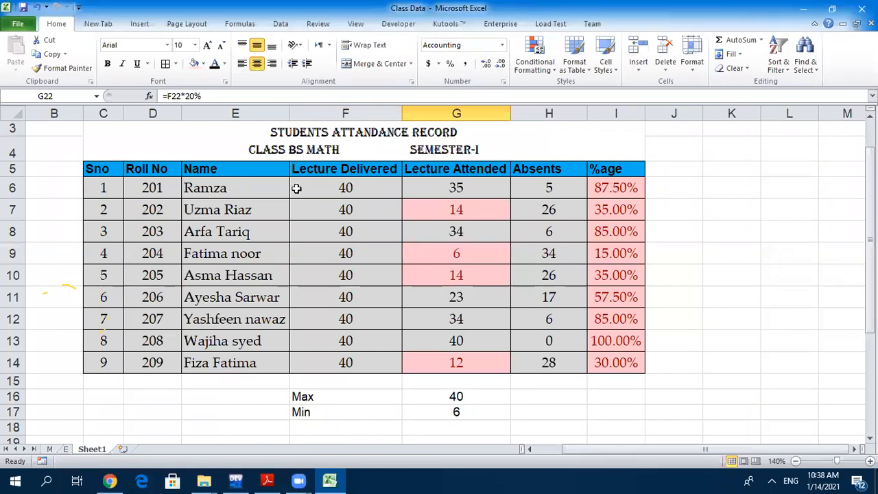
click(312, 112)
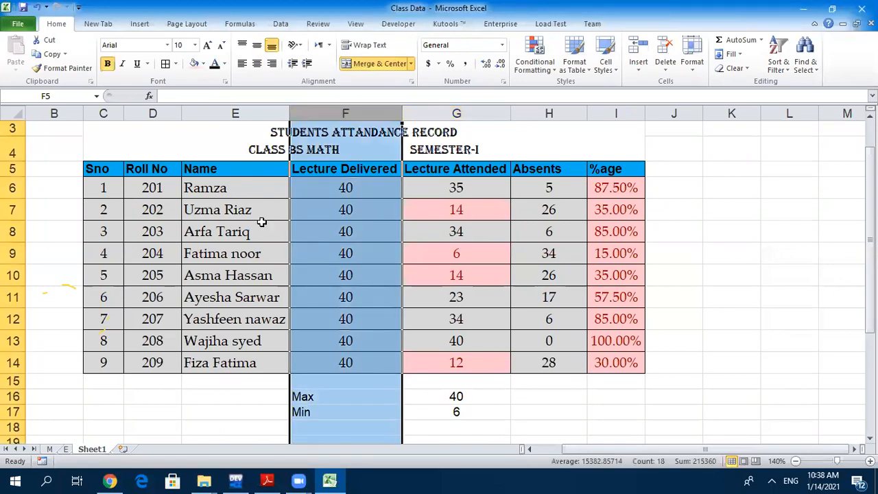
click(225, 192)
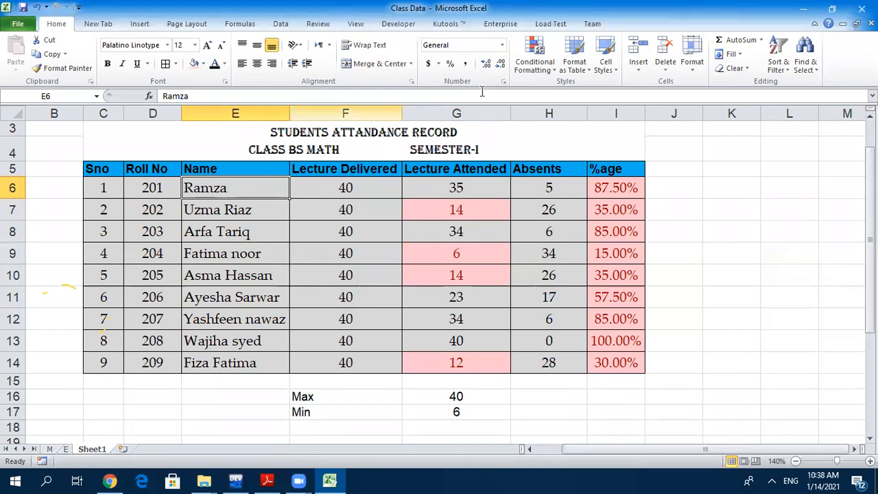
click(643, 71)
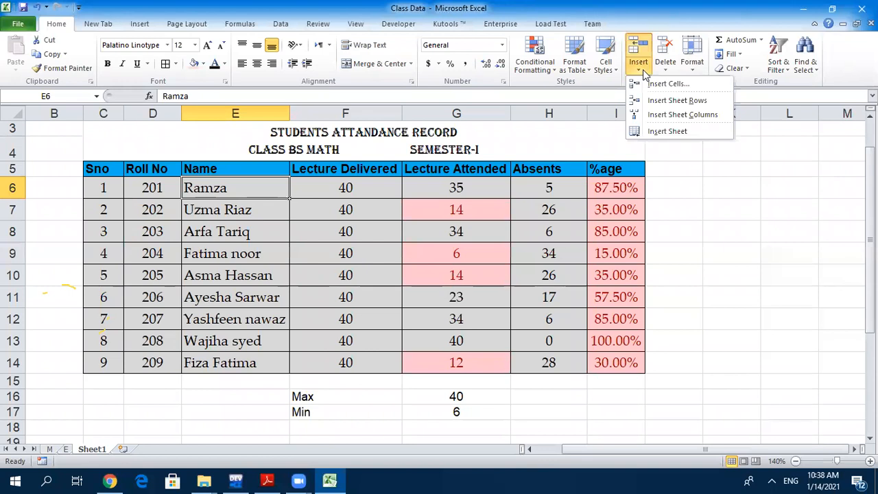
click(663, 115)
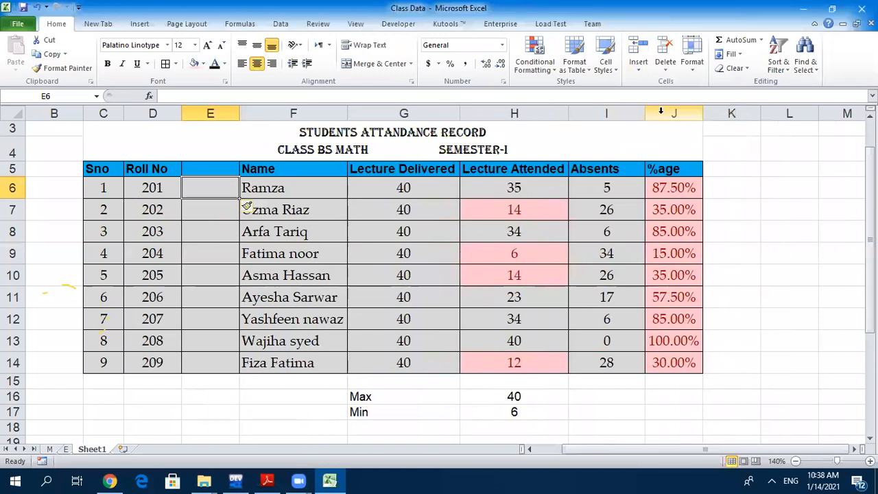
key(ctrl+z)
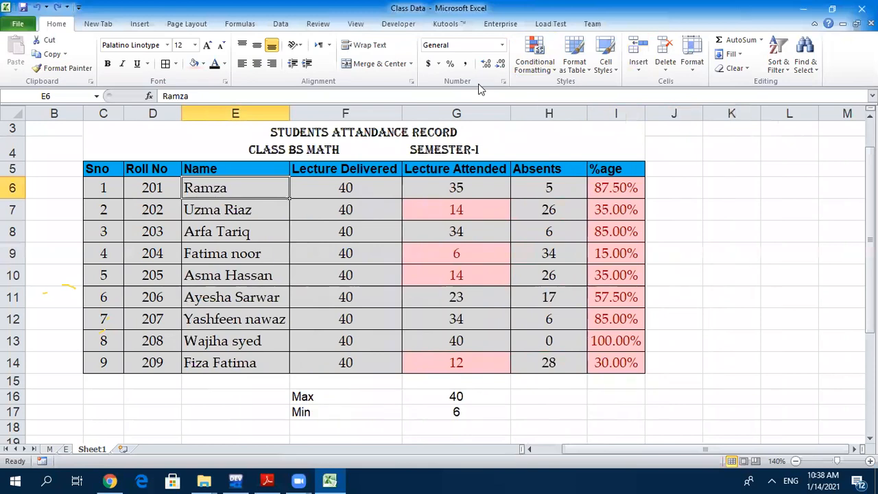
- Insert a sheet column before the Lecture Delivered column of the attendance table
click(331, 186)
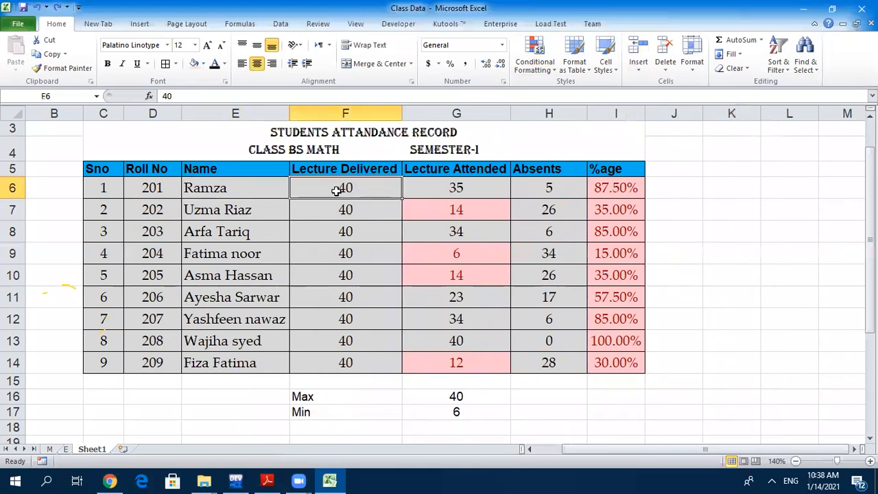
click(639, 69)
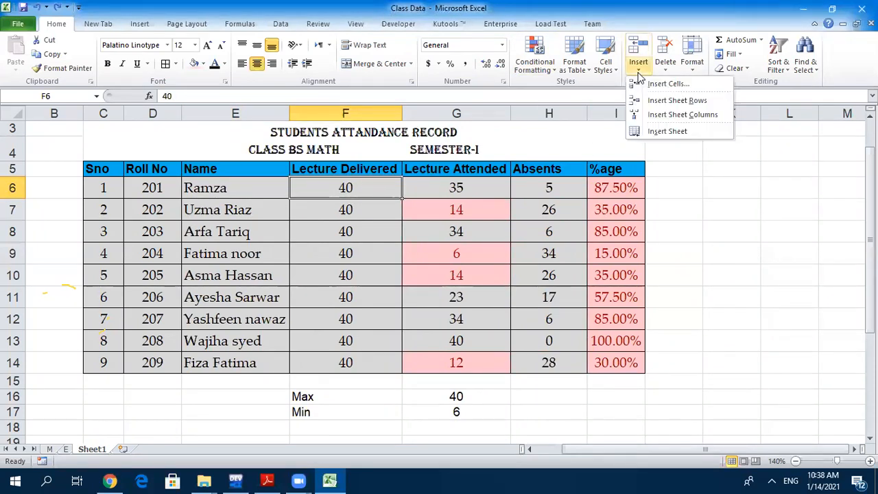
click(669, 117)
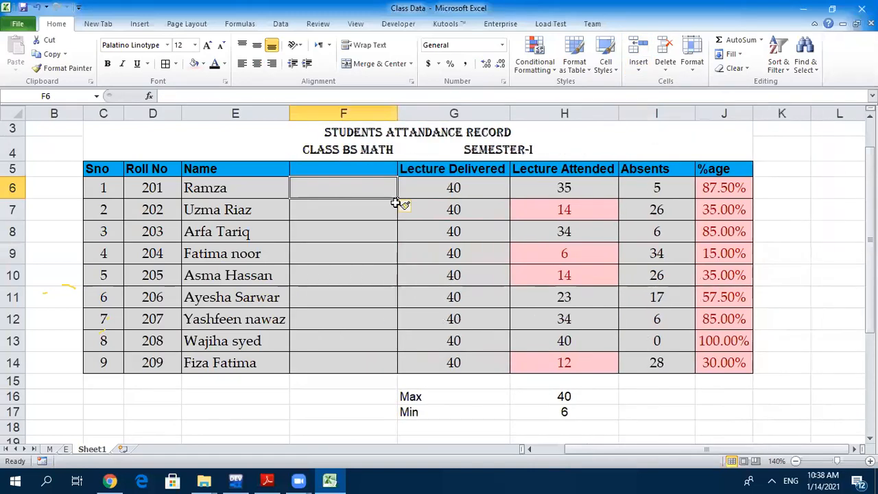
- Enter the header "F Name" in cell F5 of the new attendance table column
click(320, 169)
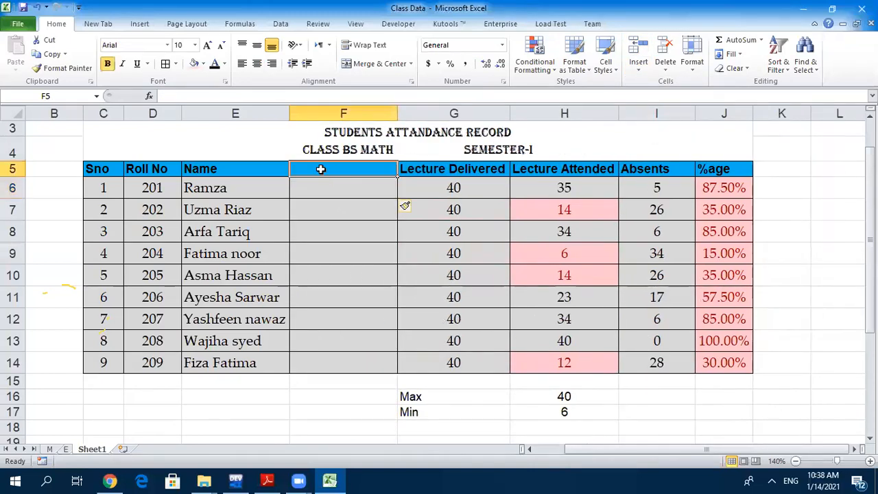
text(F)
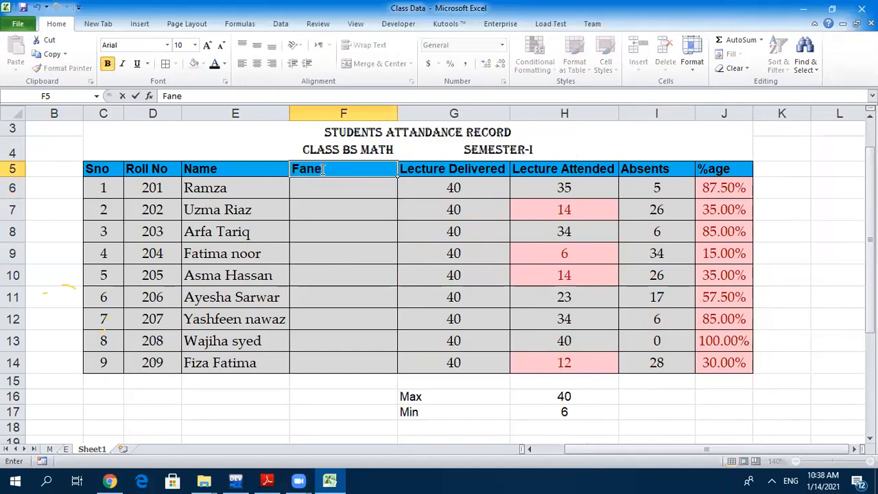
text(ane)
key(Left)
key(Left)
double_click(320, 169)
text(ame)
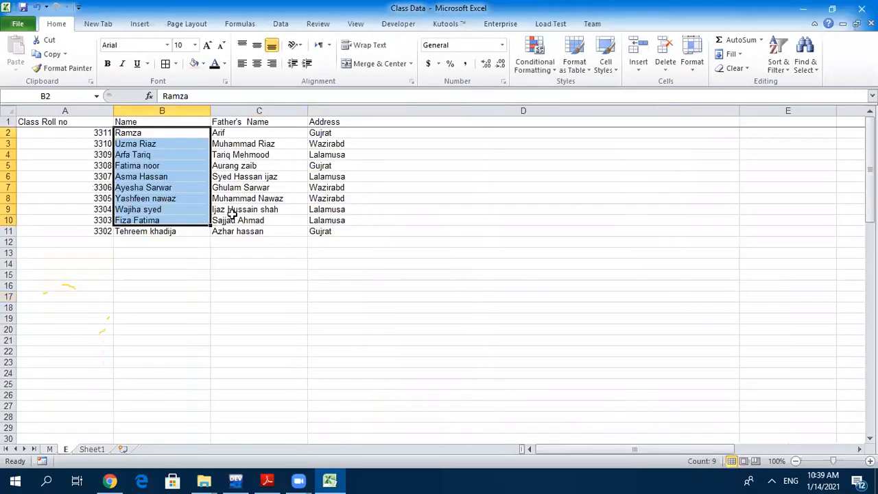
- Copy the fathers' names in C2:C10 of sheet E into the F Name column of Sheet1, starting at F6
drag(233, 132, 232, 219)
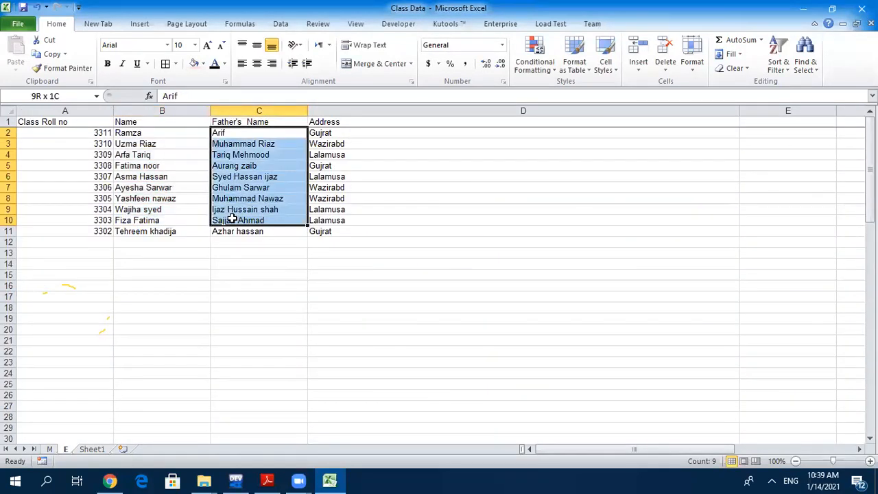
key(ctrl+c)
key(ctrl+Page_Down)
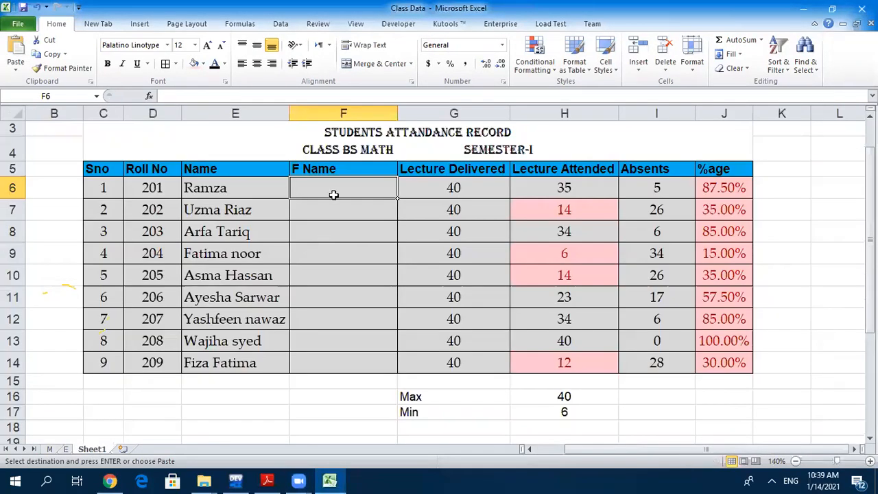
key(Return)
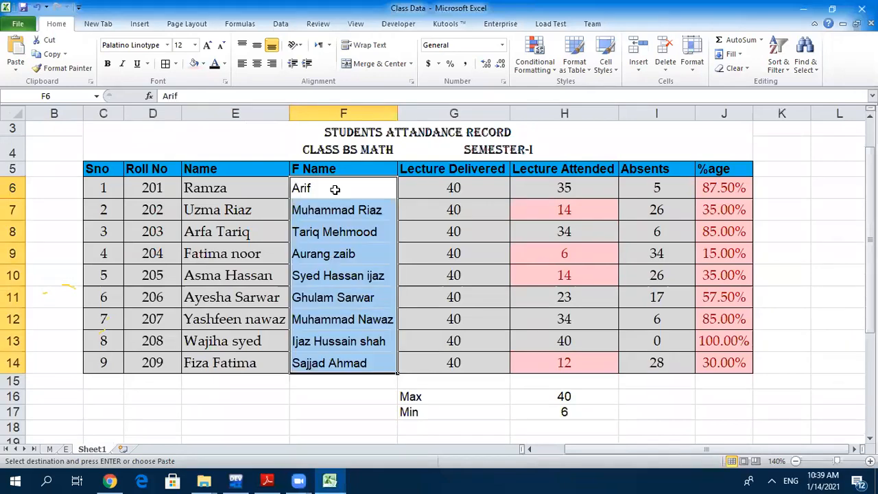
click(317, 399)
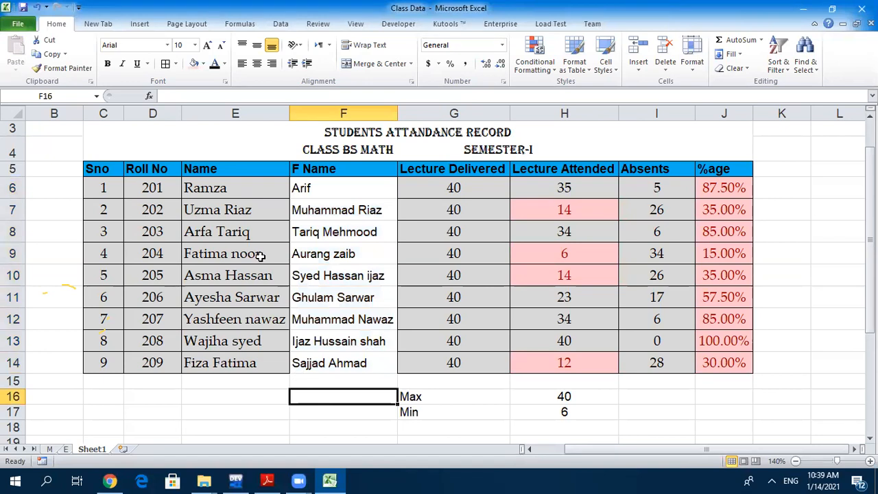
- Copy the cell formatting of E9 in the Name column onto the fathers' names in F6:F14 with Format Painter
click(238, 250)
click(312, 255)
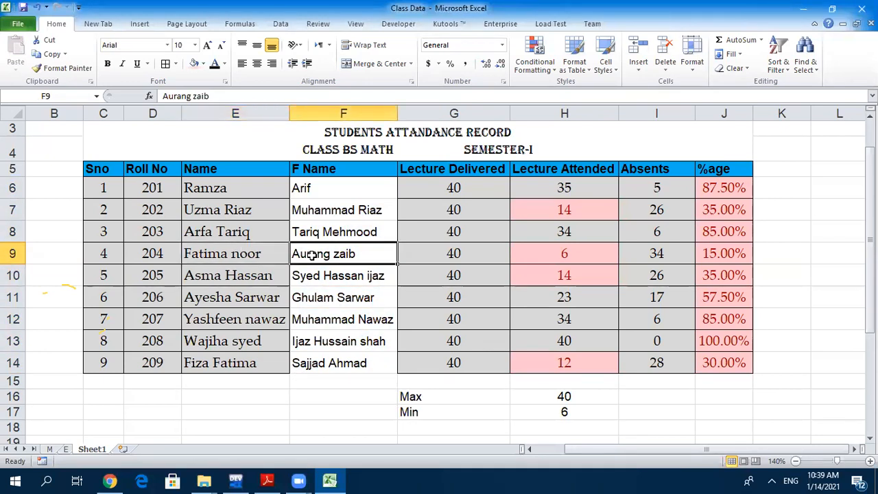
click(215, 255)
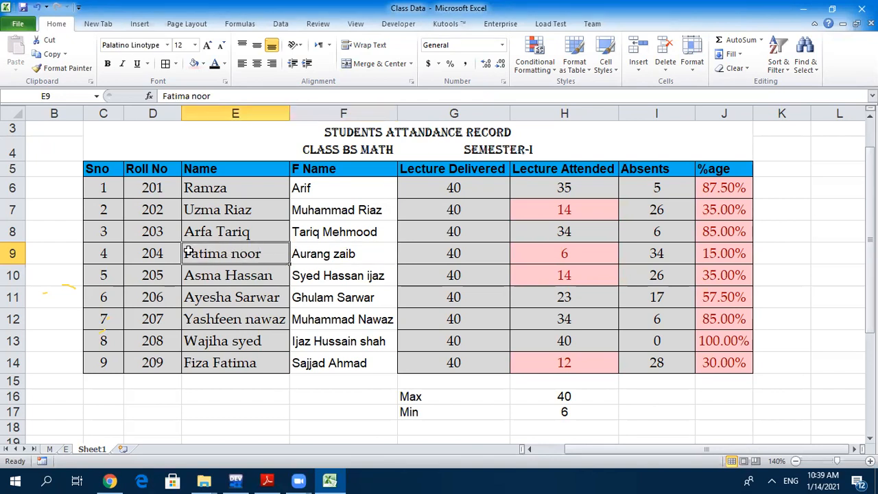
click(56, 71)
drag(330, 193, 334, 210)
drag(332, 366, 326, 365)
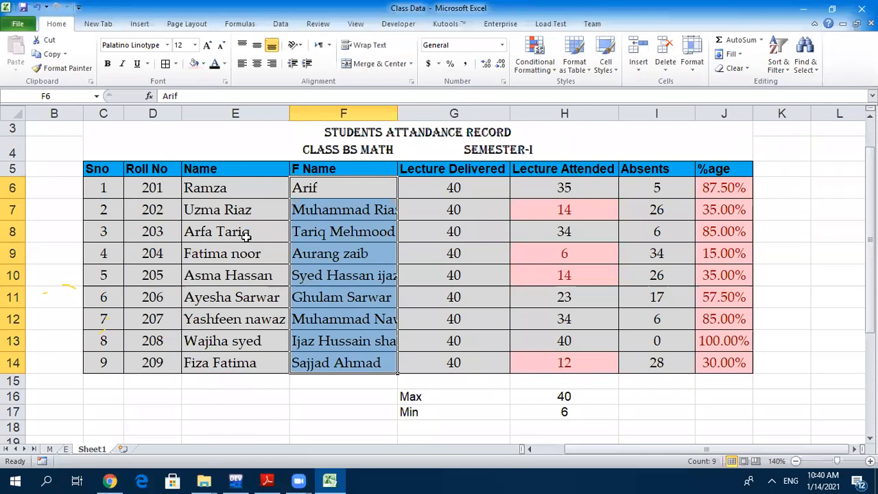
click(233, 218)
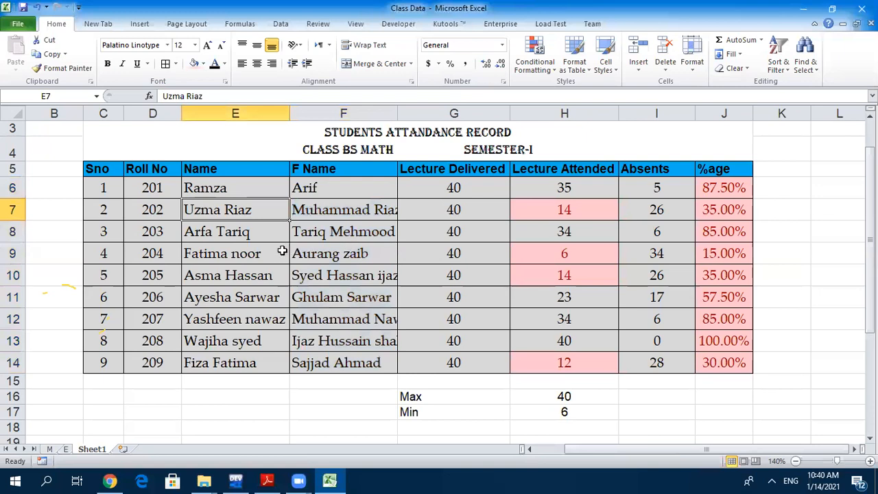
click(240, 258)
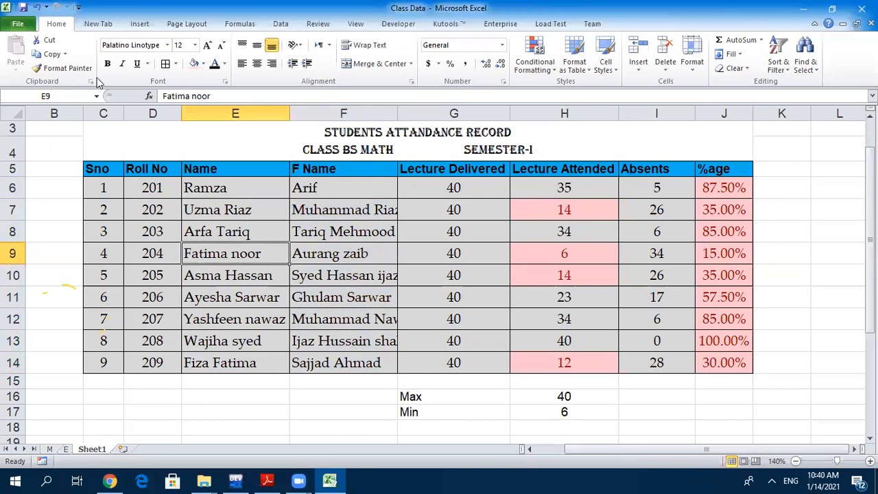
- AutoFit the width of column F to the fathers' names in F6:F14
drag(319, 178, 341, 365)
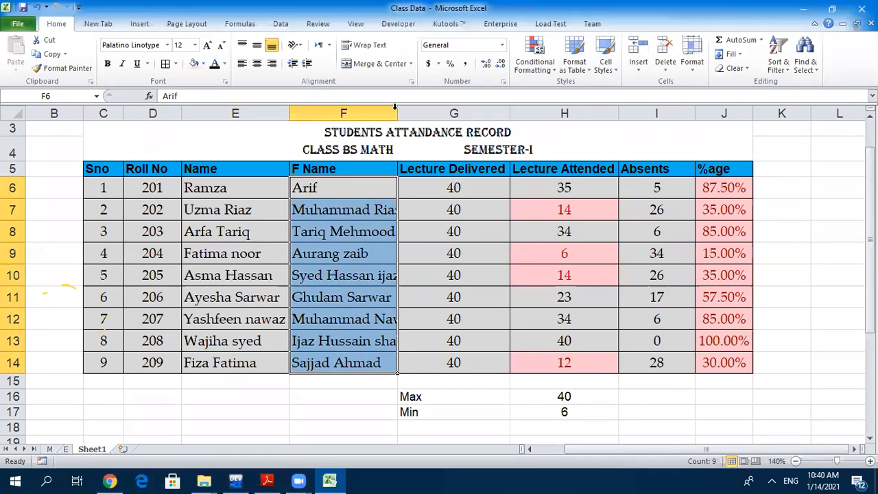
key(alt+h)
key(o)
key(i)
click(589, 427)
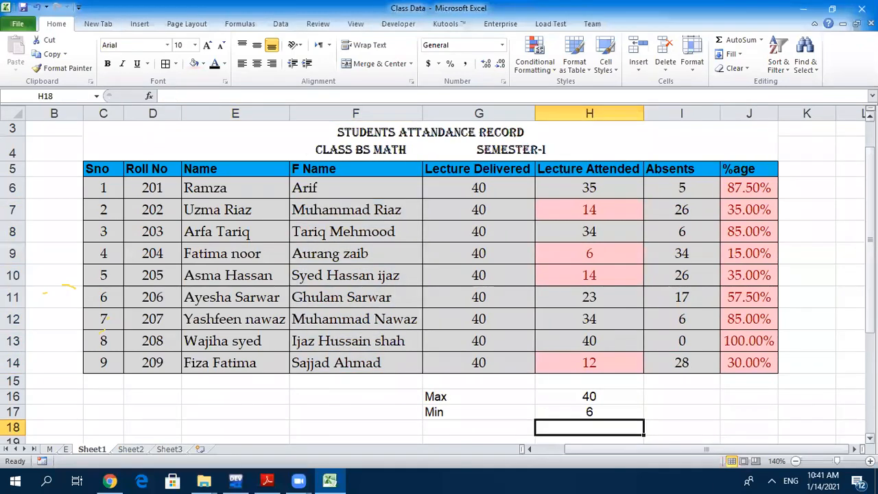
drag(870, 274, 870, 304)
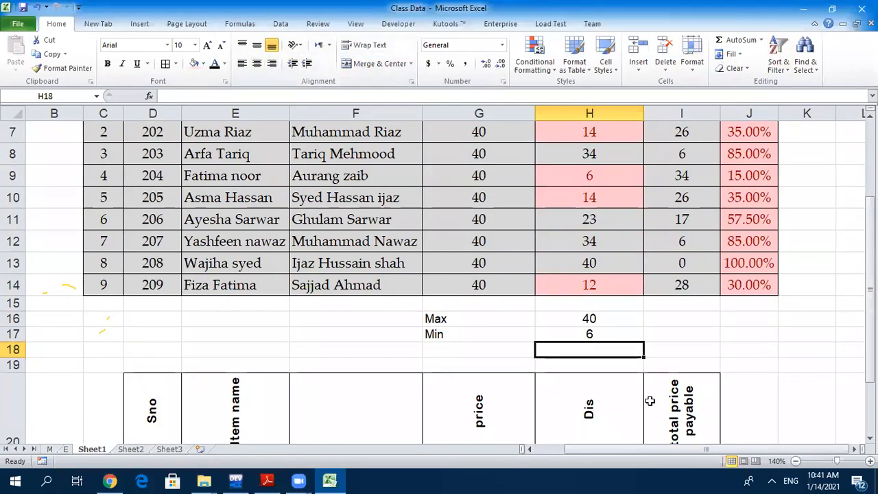
drag(870, 288, 869, 338)
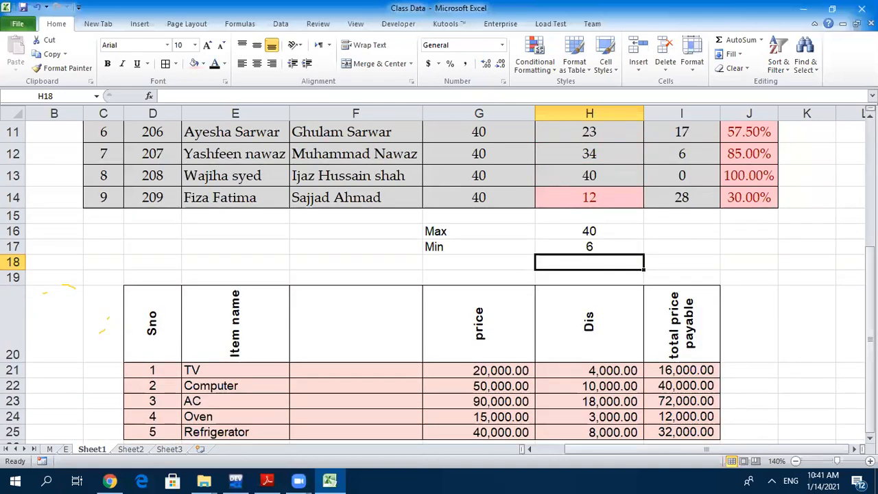
scroll(439, 275, down, 1)
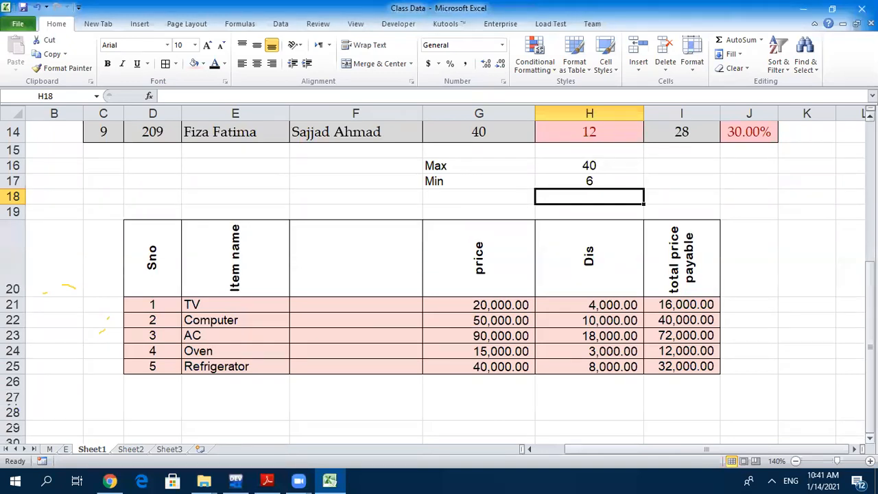